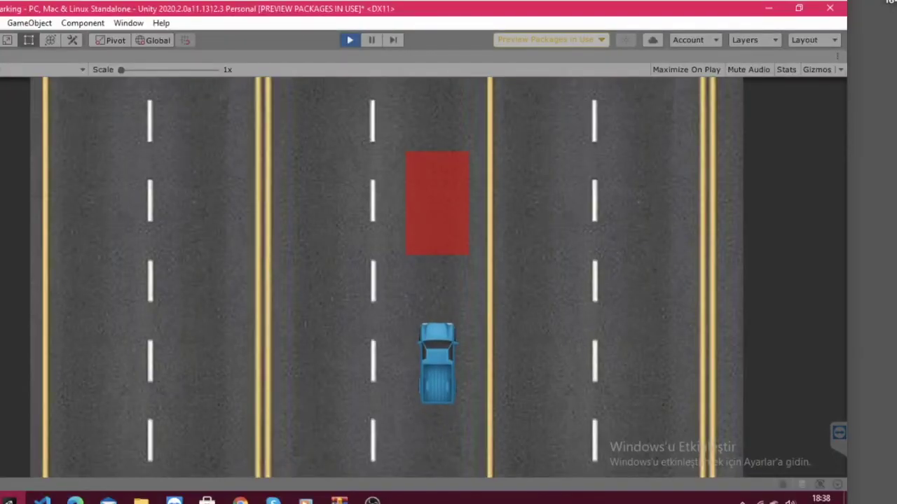
# - Drive the truck with the Up and Down arrows into the red park point, backing out and in again
pyautogui.press('Up')
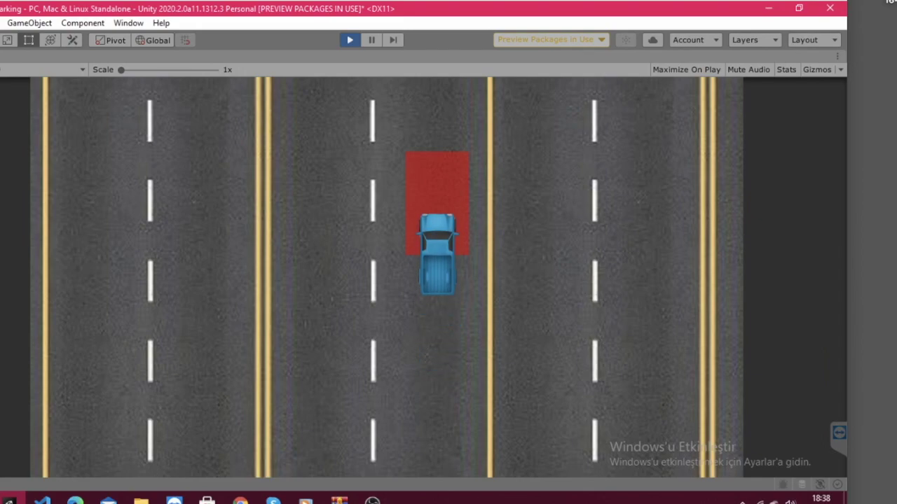
pyautogui.press('Down')
pyautogui.press('Down')
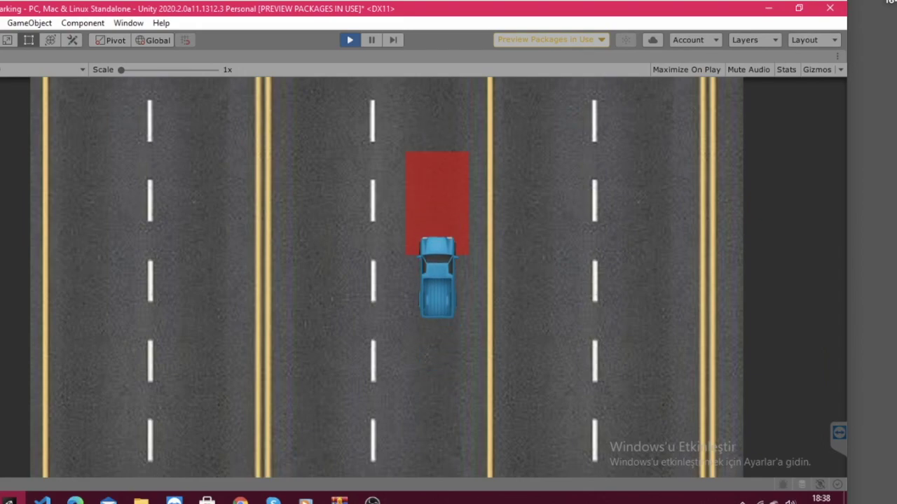
pyautogui.press('Up')
pyautogui.press('Up')
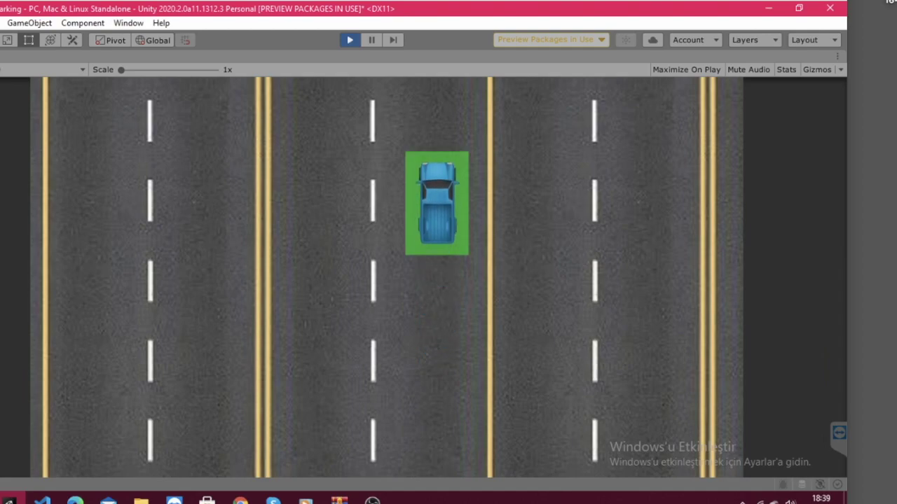
pyautogui.press('Down')
pyautogui.press('Up')
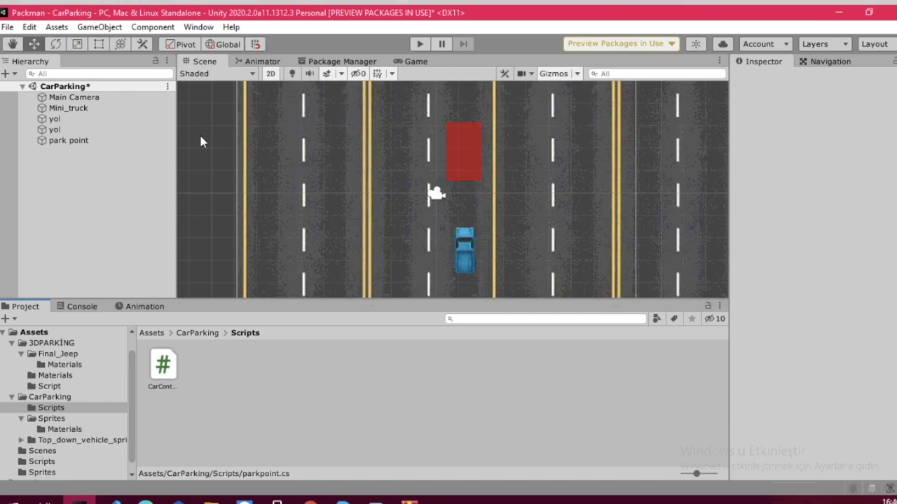
# - Select Mini_truck and nudge it up, then slightly back down, along Y
pyautogui.click(95, 139)
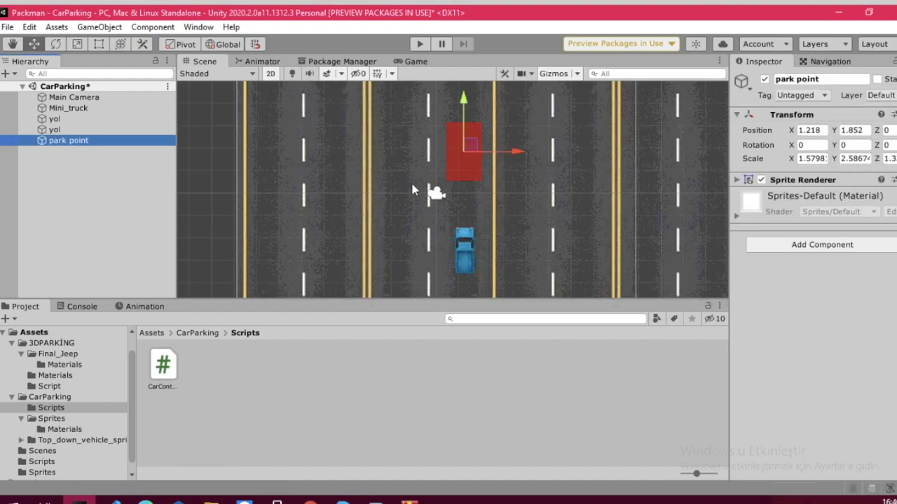
pyautogui.click(92, 118)
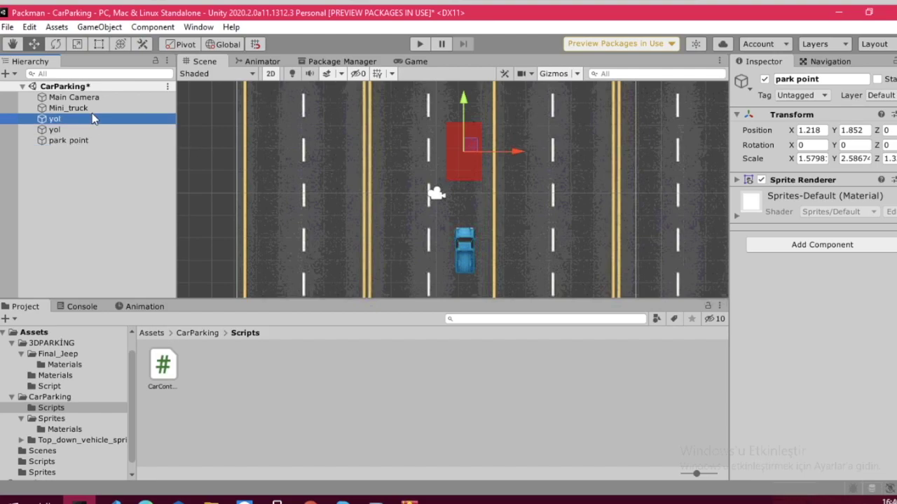
pyautogui.click(91, 107)
pyautogui.moveTo(467, 201); pyautogui.dragTo(470, 196)
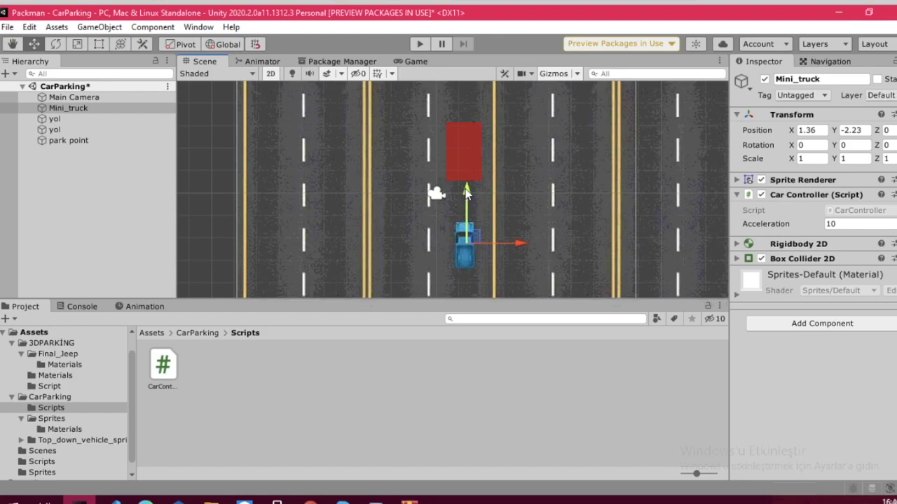
pyautogui.moveTo(466, 193); pyautogui.dragTo(468, 196)
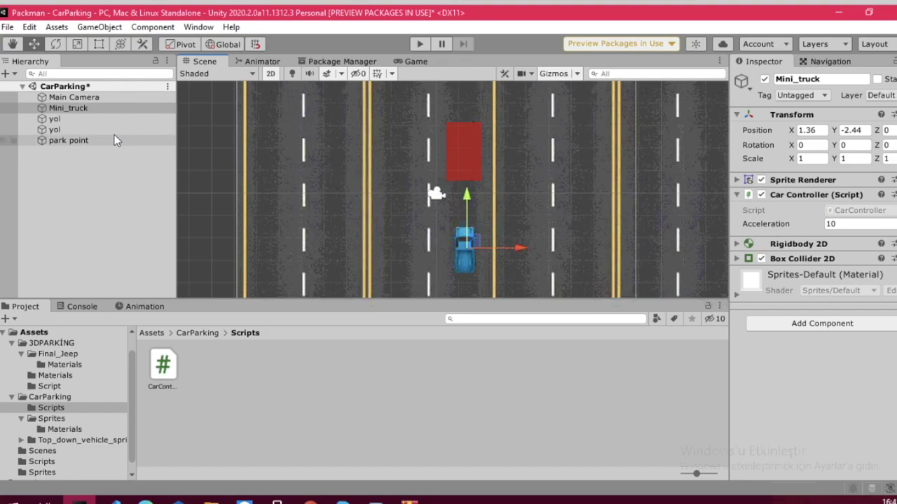
# - Expand the truck's Box Collider 2D, move it up, and shift park point slightly left
pyautogui.click(75, 139)
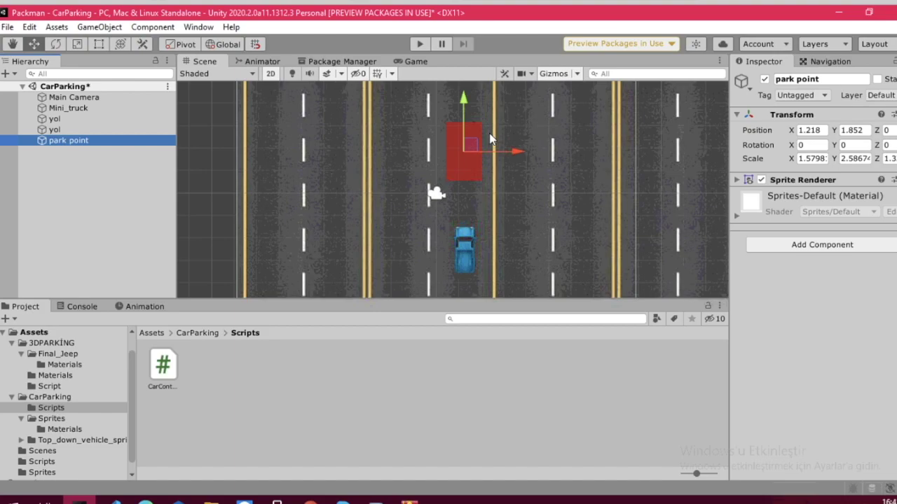
pyautogui.click(463, 234)
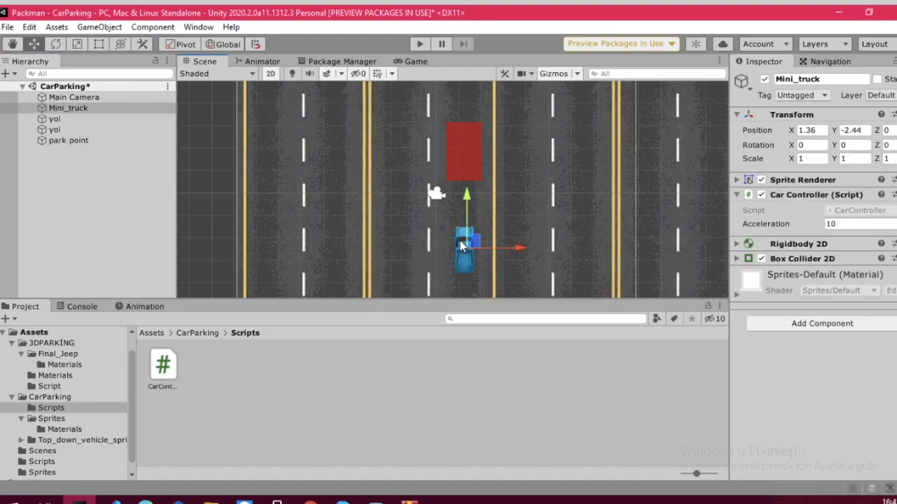
pyautogui.click(832, 260)
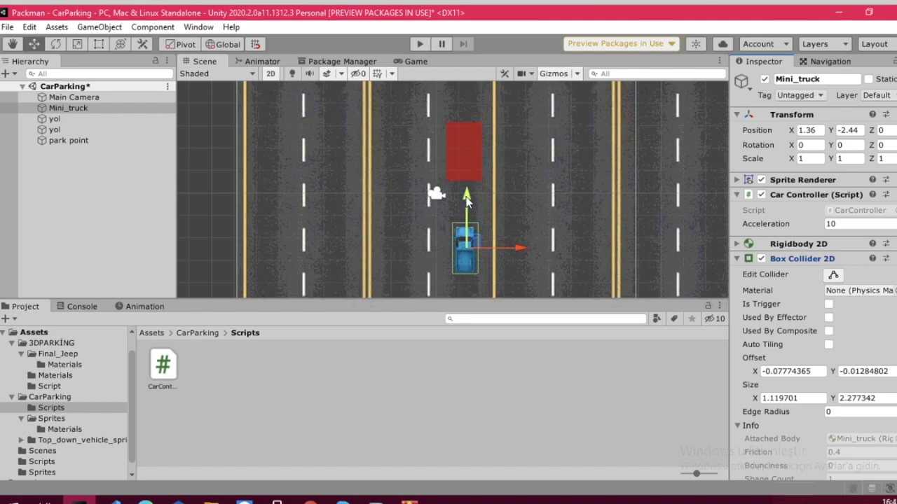
pyautogui.moveTo(466, 195)
pyautogui.mouseDown()
pyautogui.moveTo(468, 187)
pyautogui.moveTo(466, 197)
pyautogui.mouseUp()
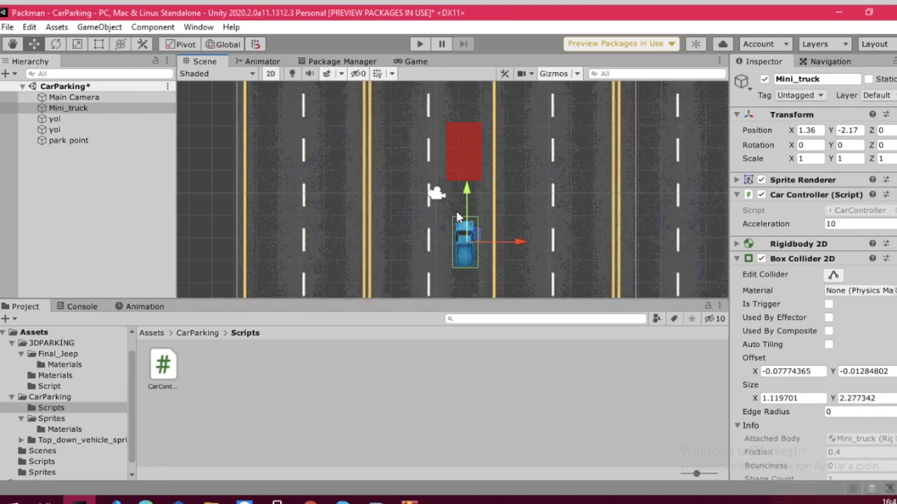
pyautogui.click(463, 158)
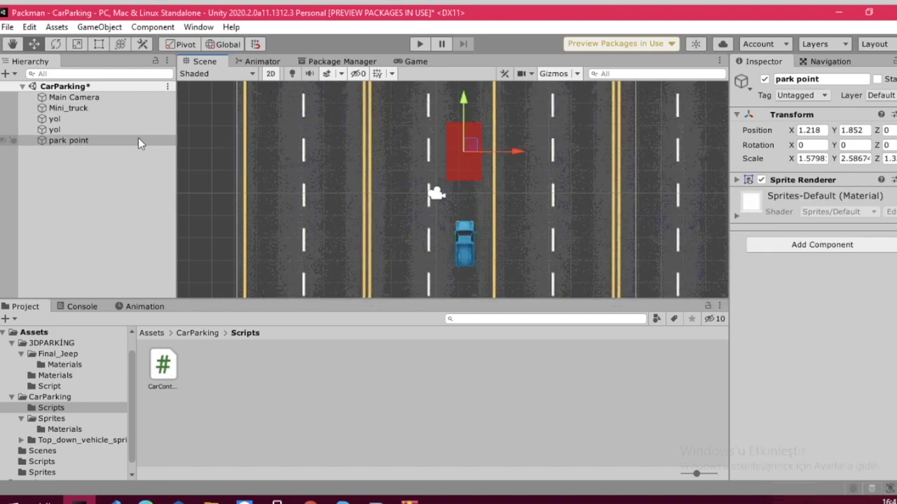
pyautogui.moveTo(516, 150); pyautogui.dragTo(517, 149)
# - Create a C# script named parkpoint in the Scripts folder
pyautogui.rightClick(376, 385)
pyautogui.moveTo(490, 32)
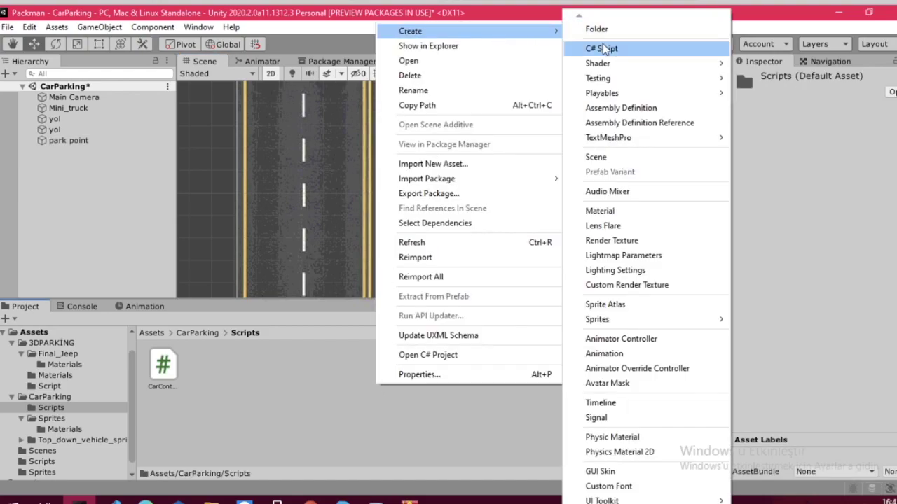
pyautogui.click(592, 44)
pyautogui.write('parkpoint')
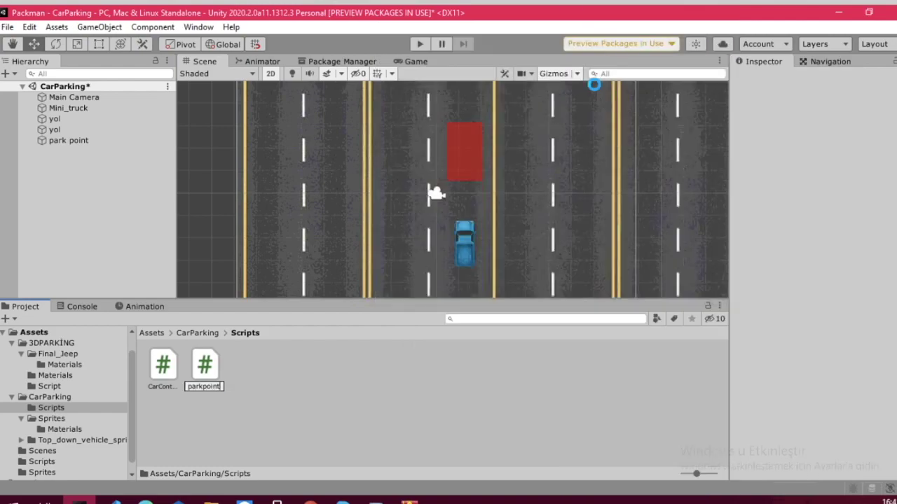
pyautogui.press('Return')
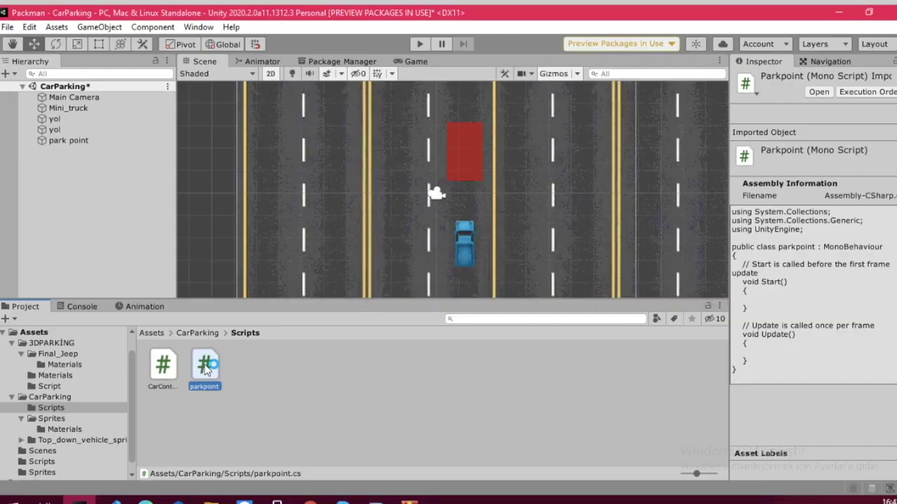
# - Open parkpoint.cs and delete the Start method's comment line
pyautogui.doubleClick(213, 364)
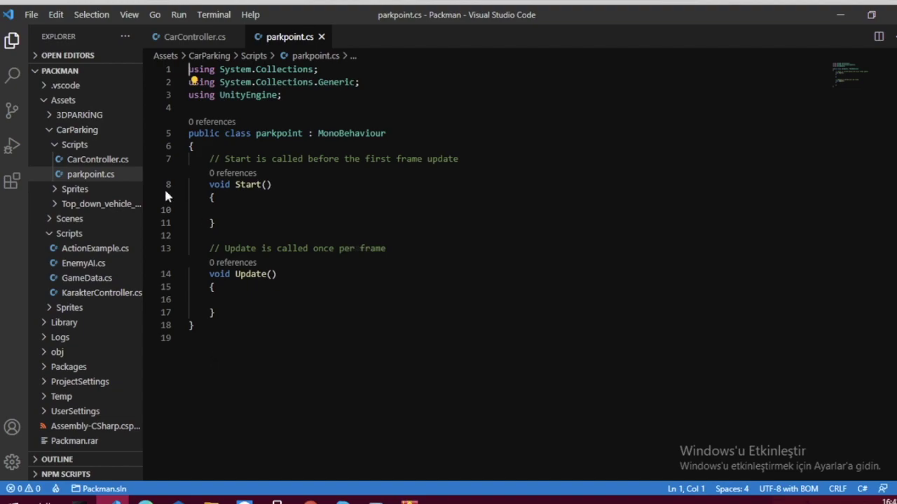
pyautogui.moveTo(207, 159)
pyautogui.mouseDown()
pyautogui.moveTo(505, 164)
pyautogui.moveTo(520, 203)
pyautogui.moveTo(541, 168)
pyautogui.mouseUp()
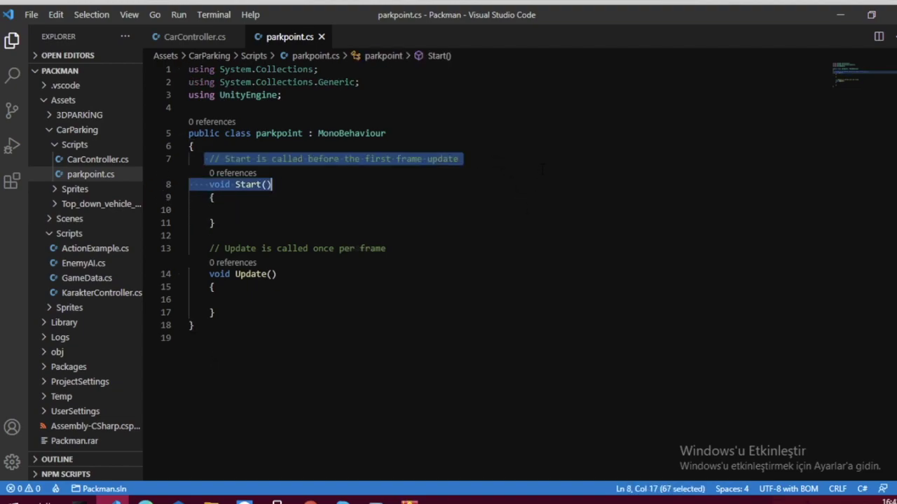
pyautogui.press('BackSpace')
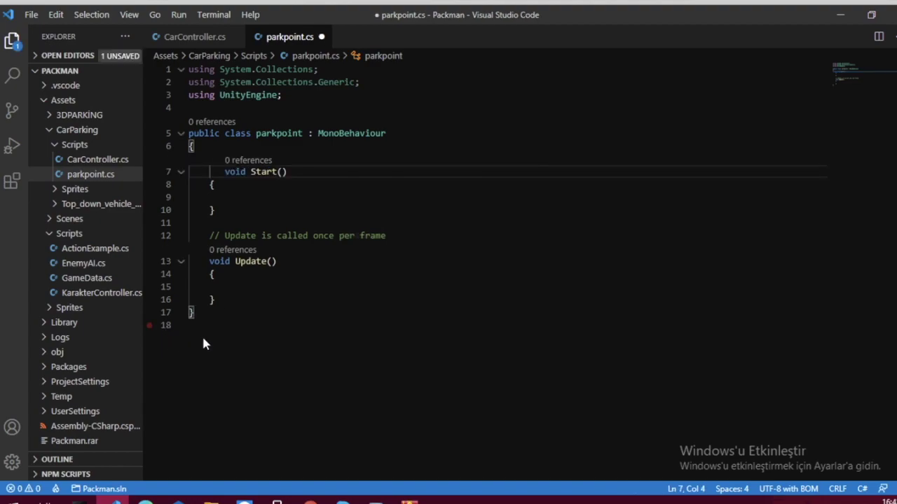
# - Add an empty private void parkcontrol() method after Update
pyautogui.click(235, 299)
pyautogui.press('Return')
pyautogui.press('Return')
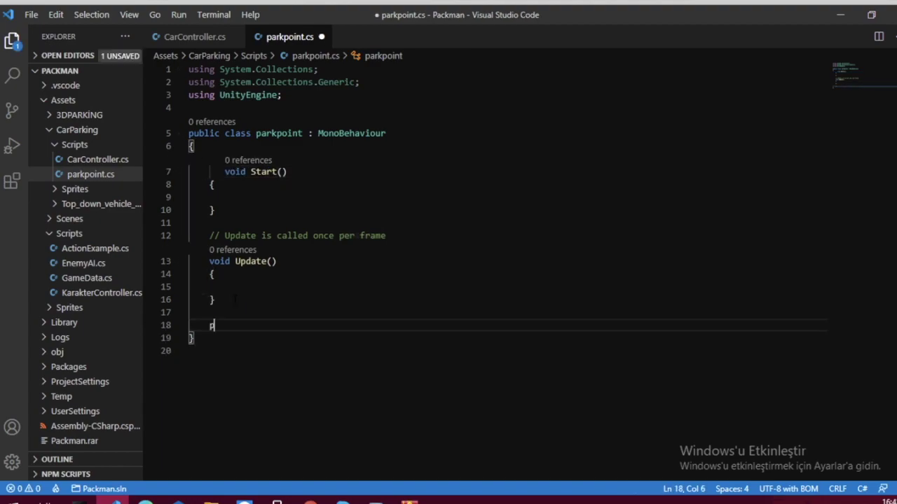
pyautogui.write('pri')
pyautogui.press('Tab')
pyautogui.write('vo')
pyautogui.press('Tab')
pyautogui.write('parkcontrol()')
pyautogui.press('Return')
pyautogui.write('{')
pyautogui.press('Return')
# - Call parkcontrol(); inside the Update method
pyautogui.click(230, 287)
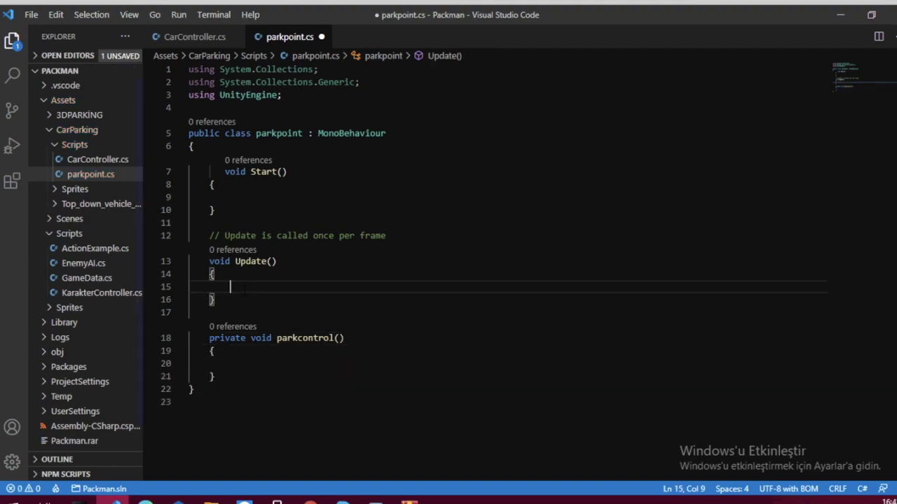
pyautogui.write('park')
pyautogui.press('Tab')
pyautogui.write('();')
pyautogui.click(225, 363)
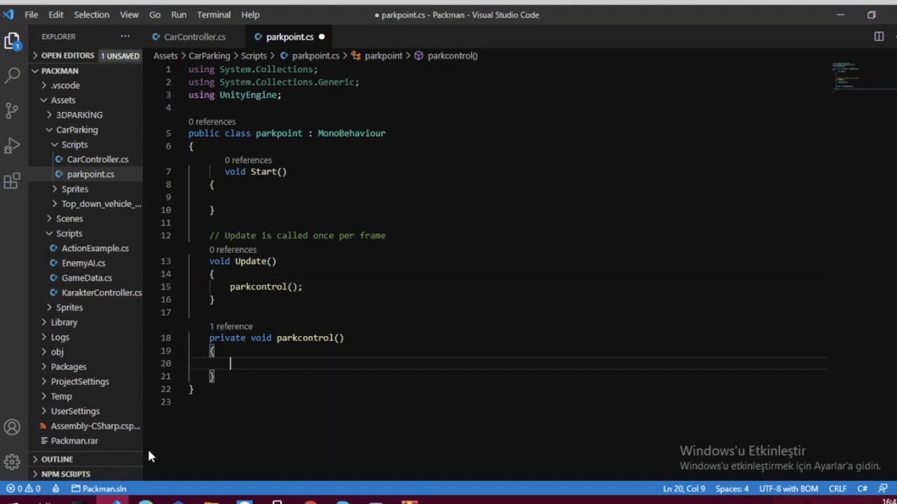
pyautogui.click(80, 501)
# - Drag Mini_truck up along Y to about Y -0.87, just beneath the red park point
pyautogui.click(474, 239)
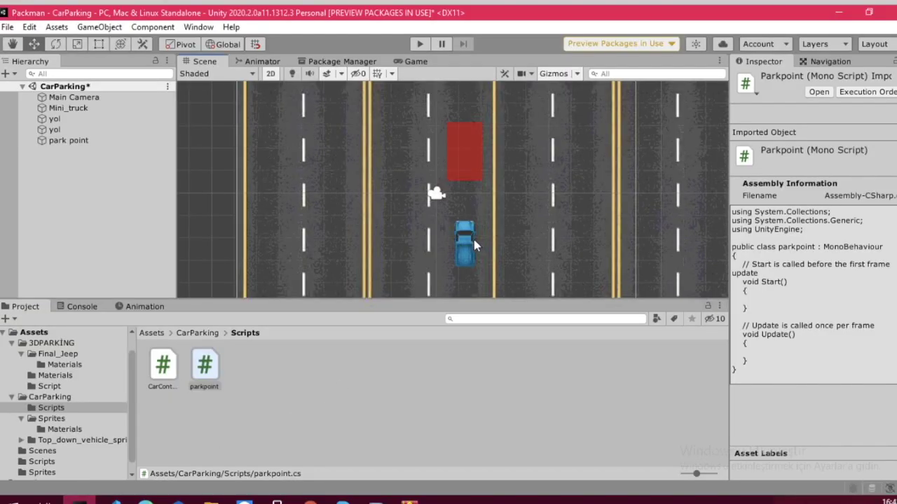
pyautogui.click(468, 241)
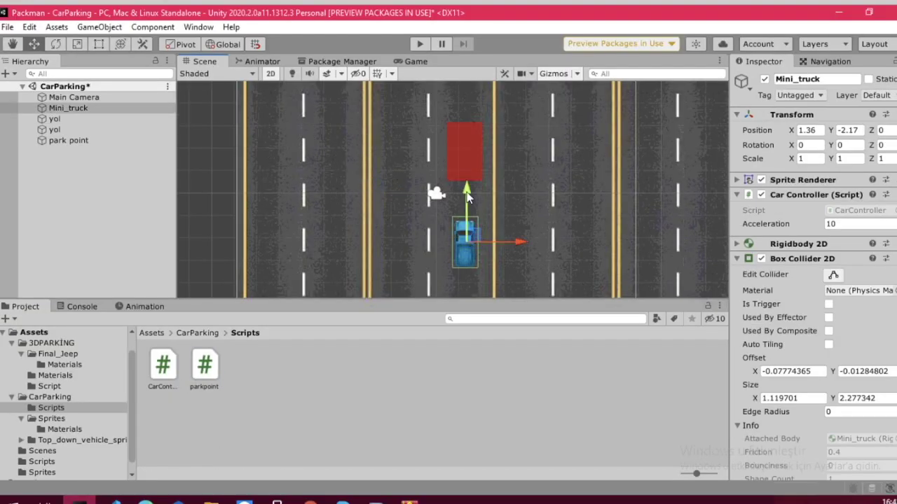
pyautogui.moveTo(467, 186)
pyautogui.mouseDown()
pyautogui.moveTo(468, 154)
pyautogui.moveTo(470, 164)
pyautogui.mouseUp()
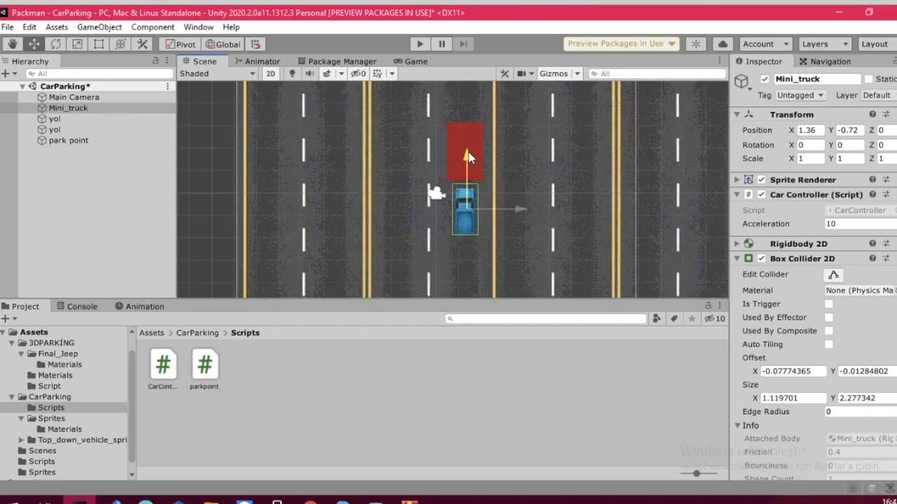
pyautogui.moveTo(469, 159); pyautogui.dragTo(470, 175)
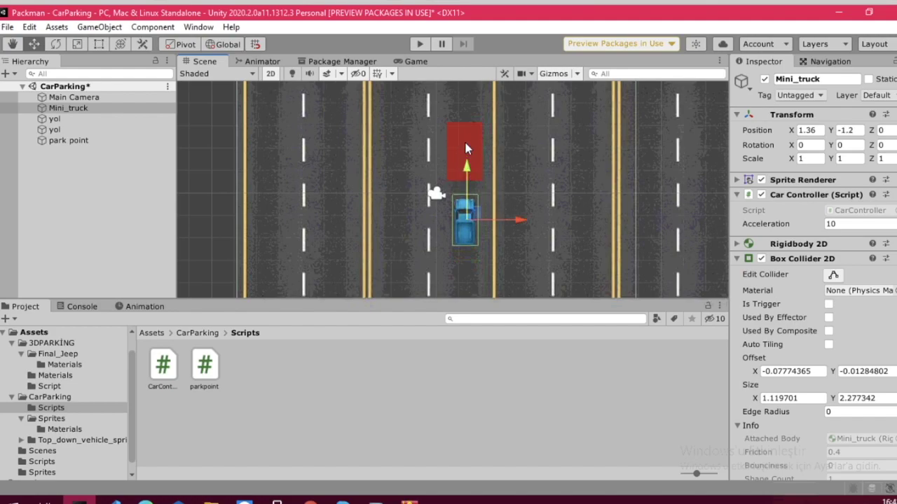
pyautogui.click(463, 140)
pyautogui.click(466, 210)
pyautogui.moveTo(467, 166); pyautogui.dragTo(467, 167)
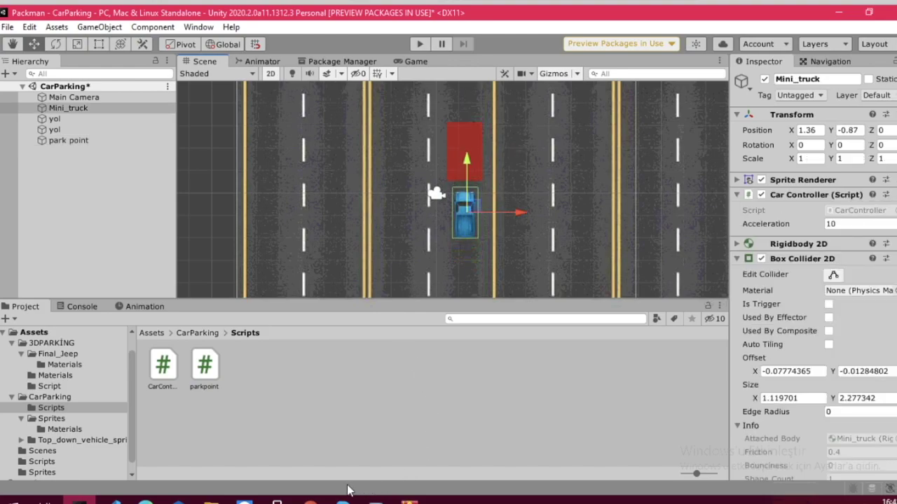
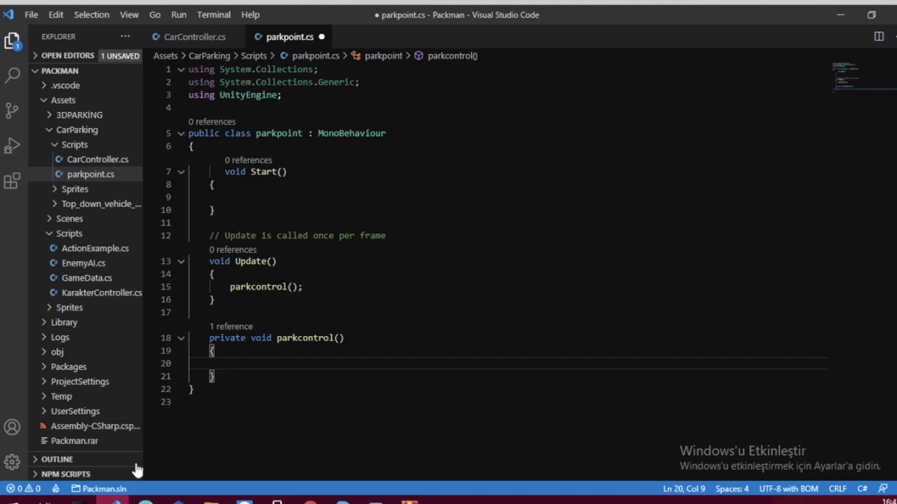
# - In Unity, drag the Mini_truck up into the red parking spot
pyautogui.moveTo(80, 498)
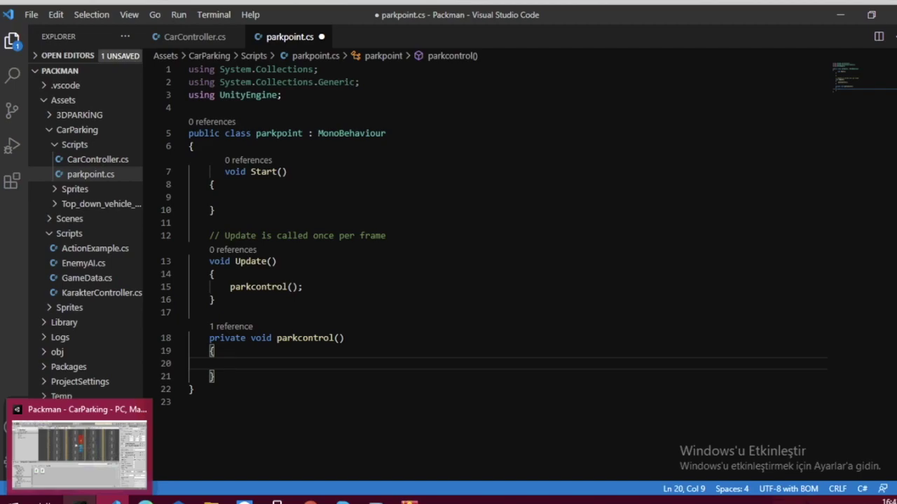
pyautogui.click(87, 502)
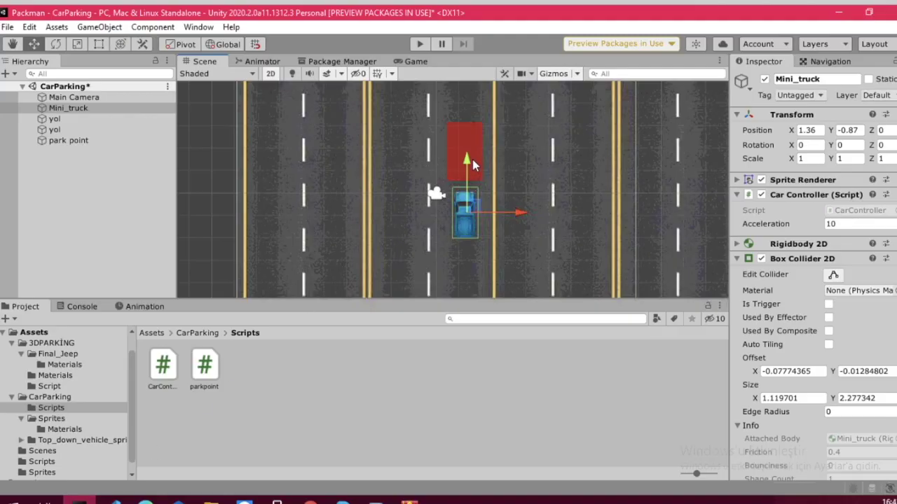
pyautogui.moveTo(468, 160); pyautogui.dragTo(468, 160)
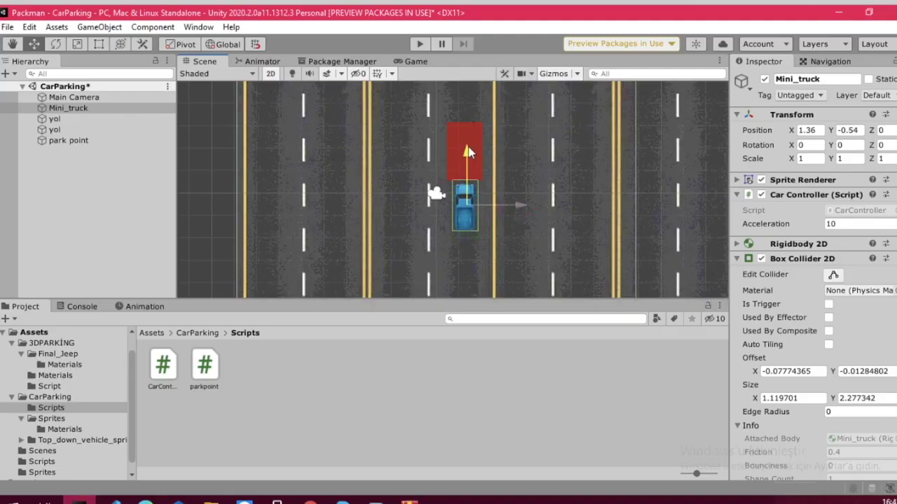
pyautogui.moveTo(468, 160); pyautogui.dragTo(468, 164)
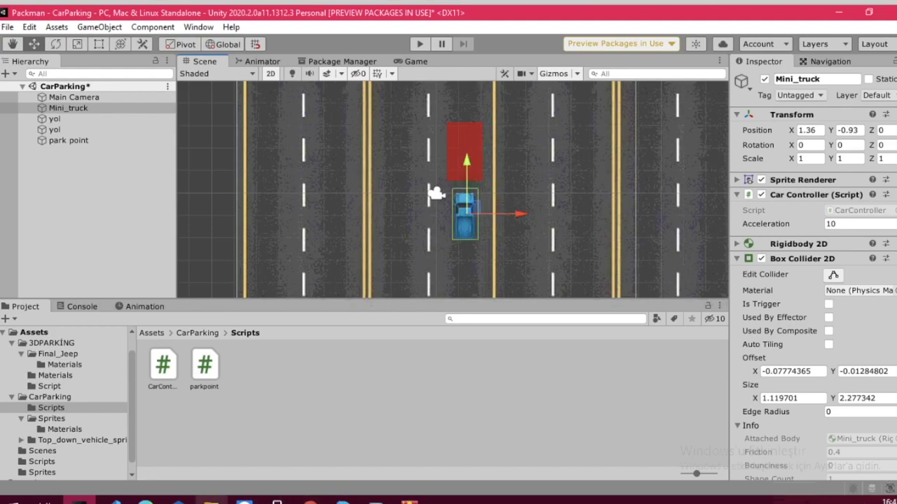
pyautogui.moveTo(466, 163); pyautogui.dragTo(468, 147)
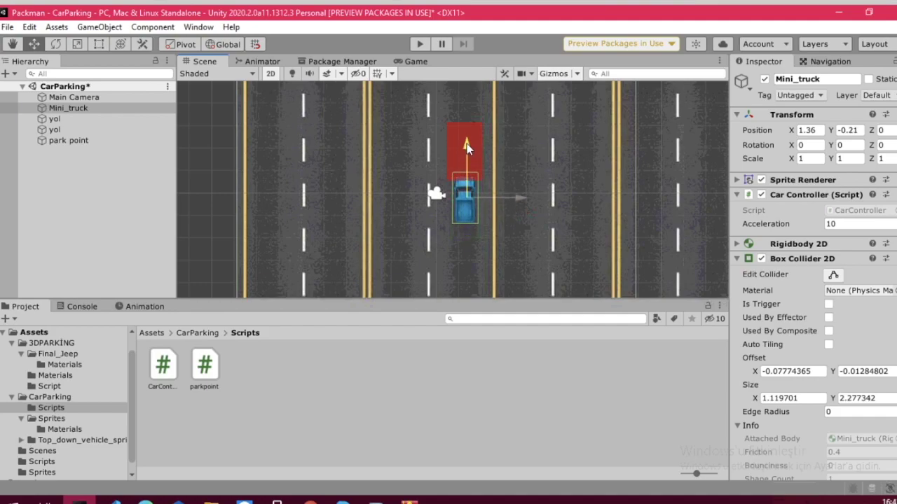
pyautogui.moveTo(467, 147); pyautogui.dragTo(473, 100)
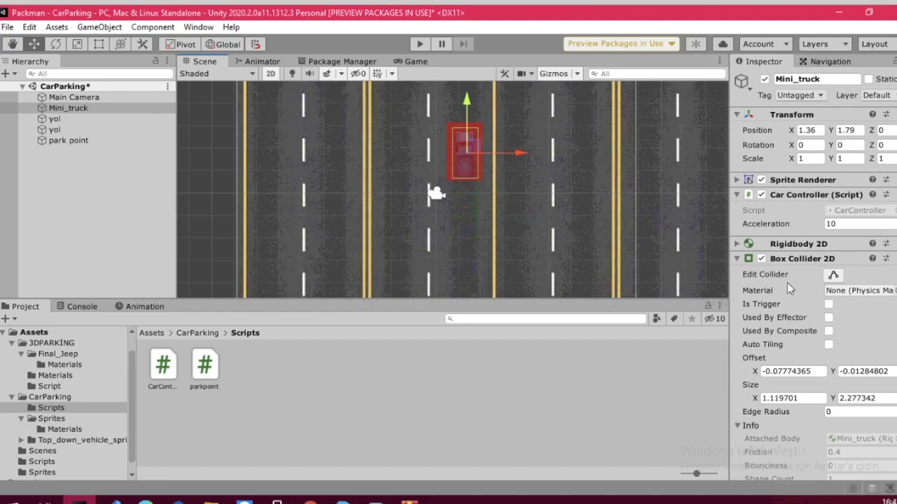
# - Set the truck's Sprite Renderer Order in Layer to 1 so it draws above the spot
pyautogui.click(790, 182)
pyautogui.click(867, 318)
pyautogui.write('1')
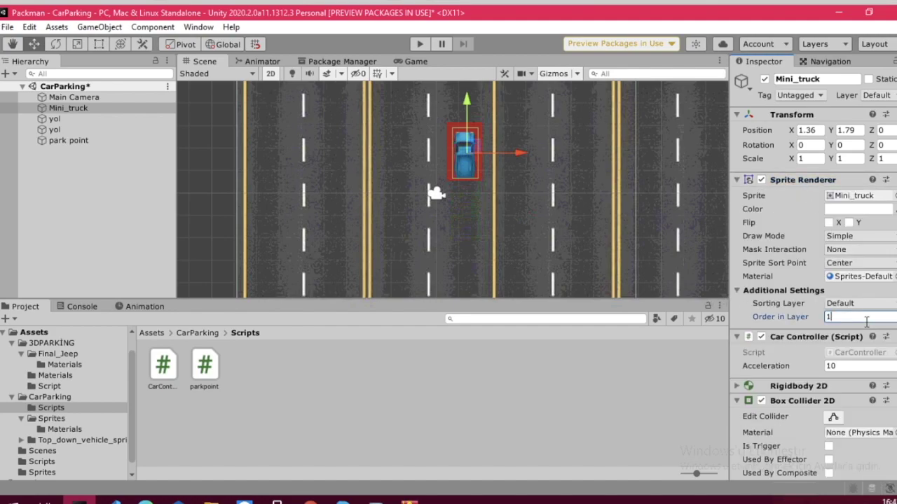
pyautogui.click(69, 108)
# - Move the truck back below the parking spot to Y -0.99 and return to parkpoint.cs
pyautogui.moveTo(472, 99); pyautogui.dragTo(467, 94)
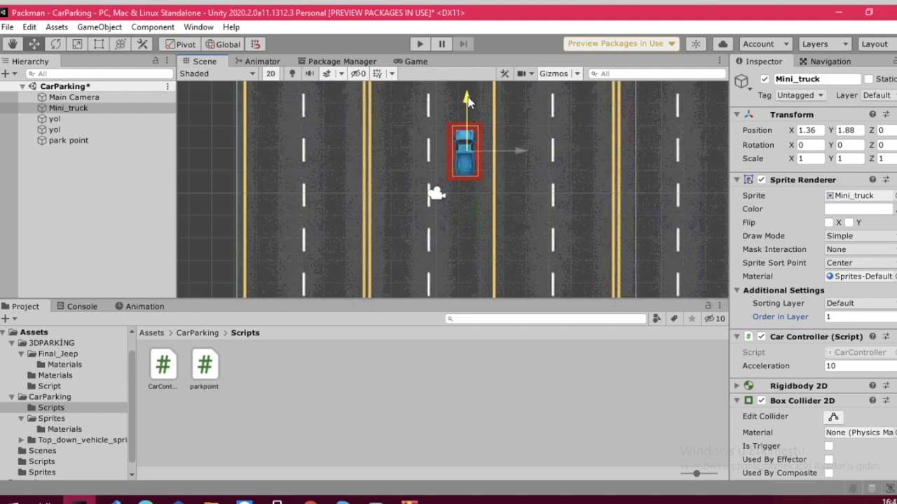
pyautogui.moveTo(467, 99); pyautogui.dragTo(467, 163)
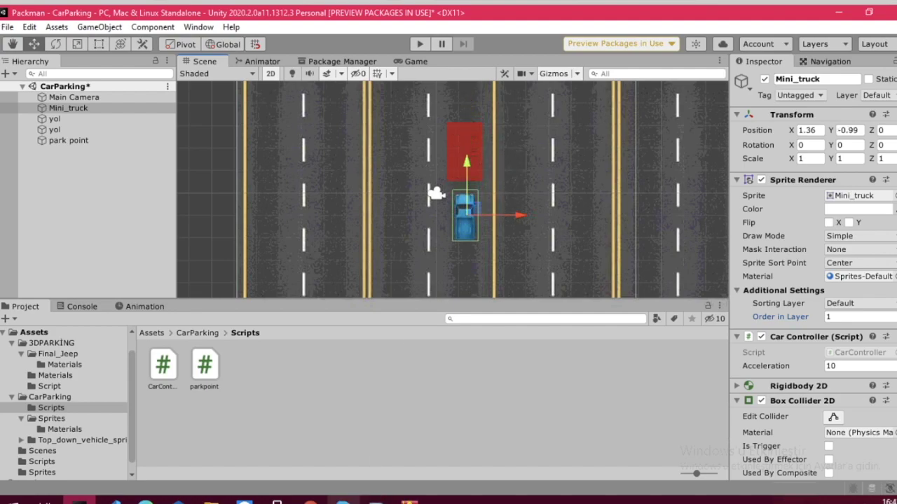
pyautogui.click(116, 499)
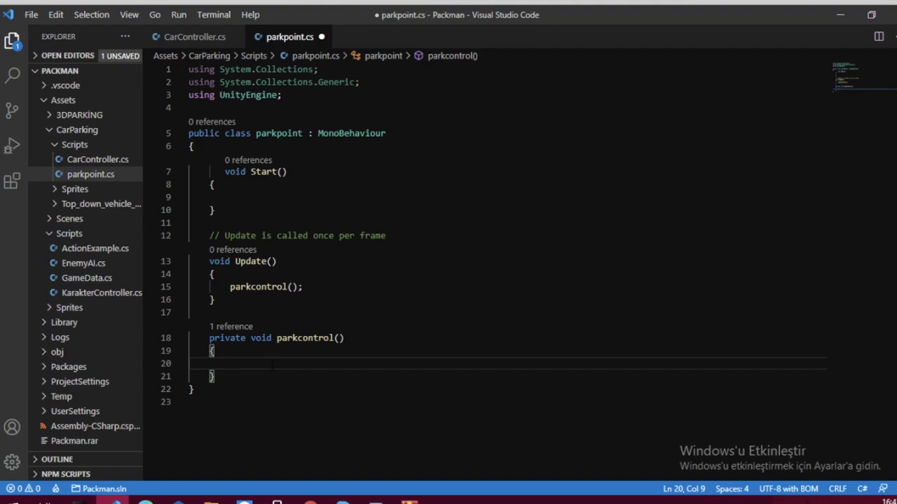
# - In parkcontrol, write Physics2D.OverlapBox(transform.position, transform.localScale, 0, with IntelliSense completions
pyautogui.write('ph')
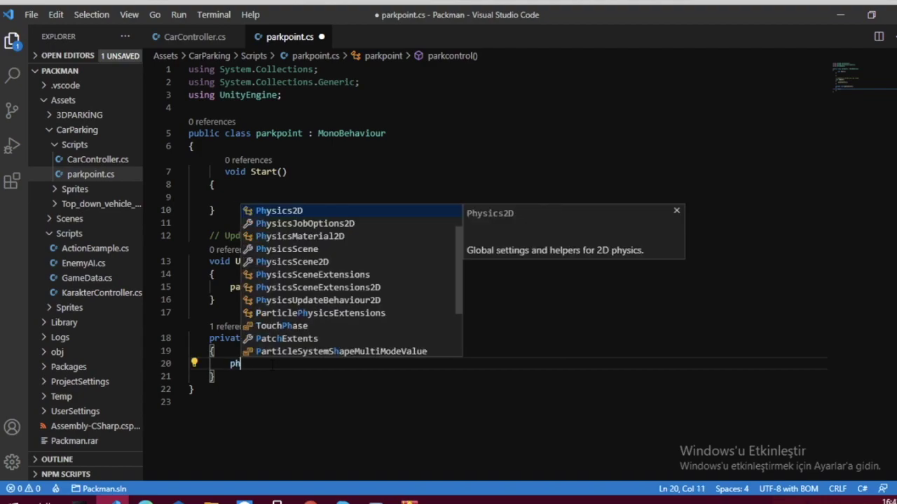
pyautogui.write('.')
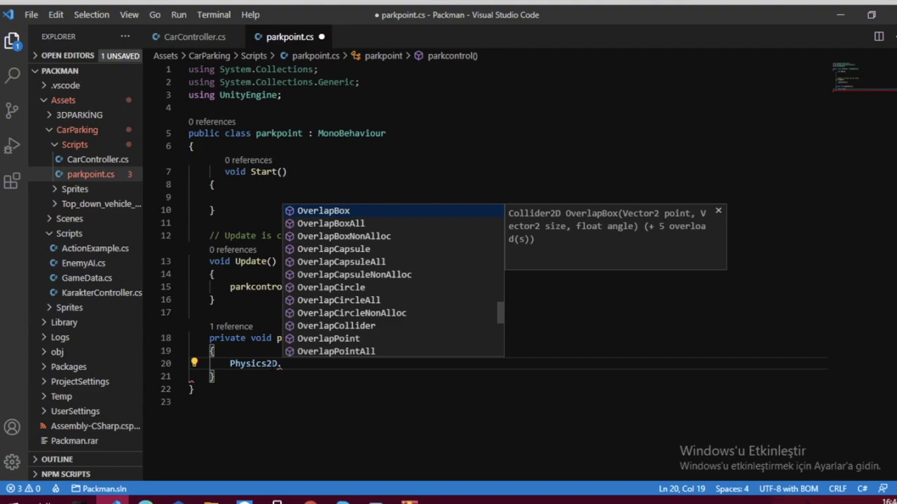
pyautogui.press('Return')
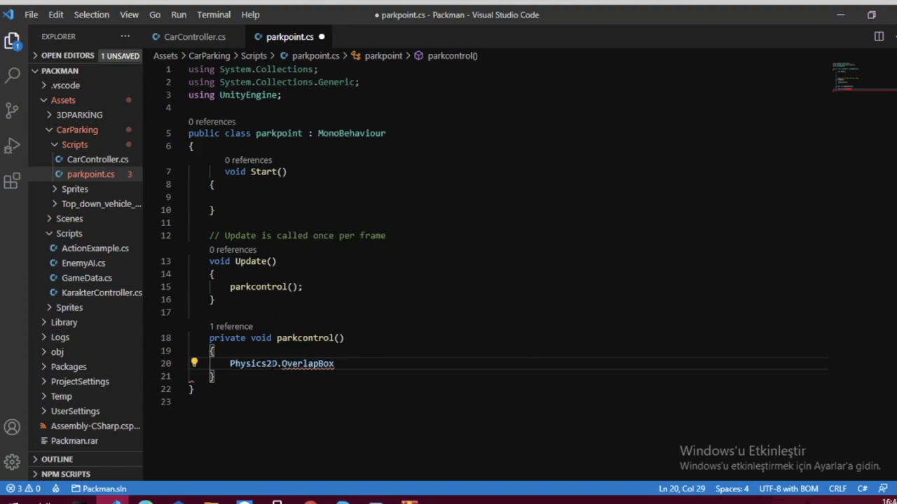
pyautogui.write('(')
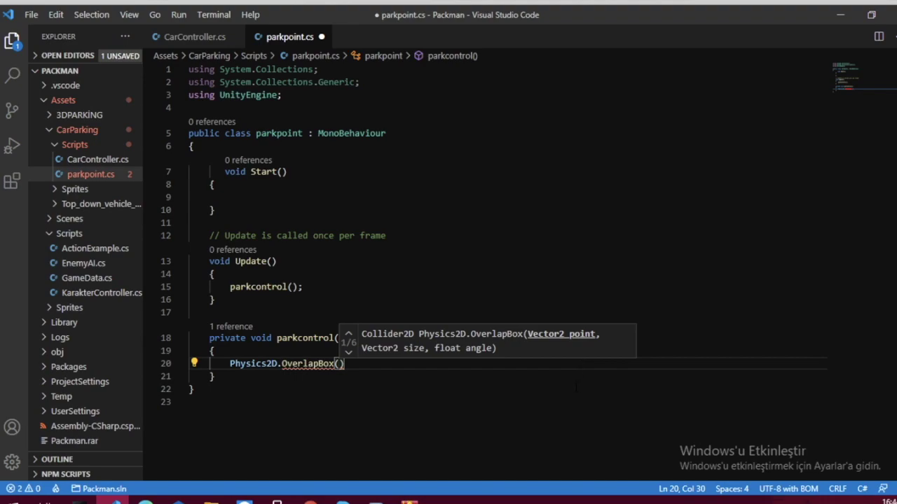
pyautogui.write('transform.pos')
pyautogui.press('Tab')
pyautogui.write(',')
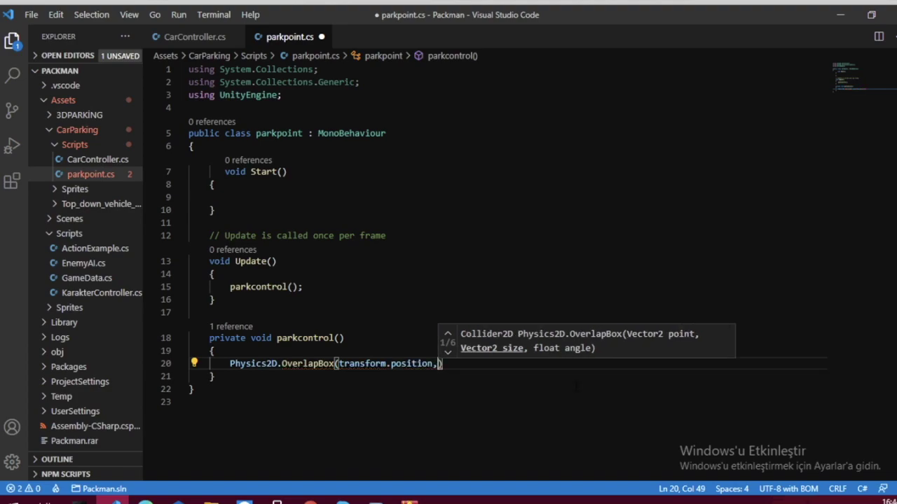
pyautogui.write('transform.s')
pyautogui.press('BackSpace')
pyautogui.write('lo')
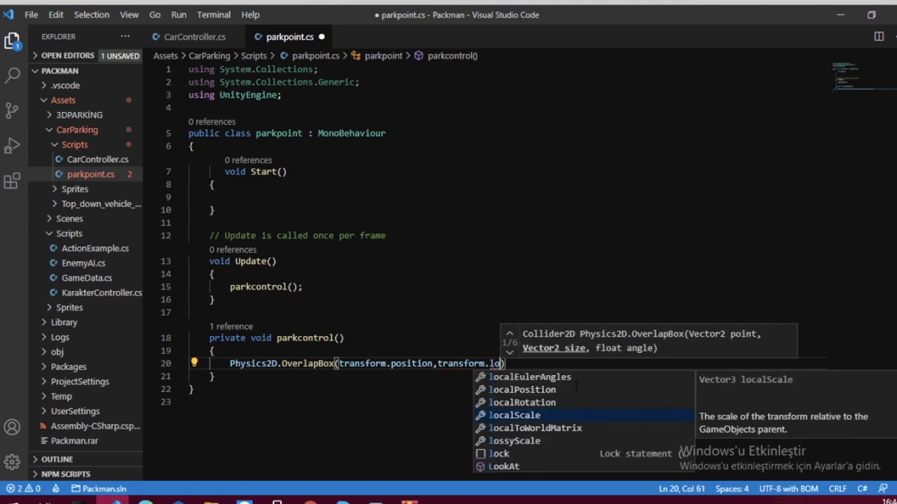
pyautogui.write('ca')
pyautogui.press('Return')
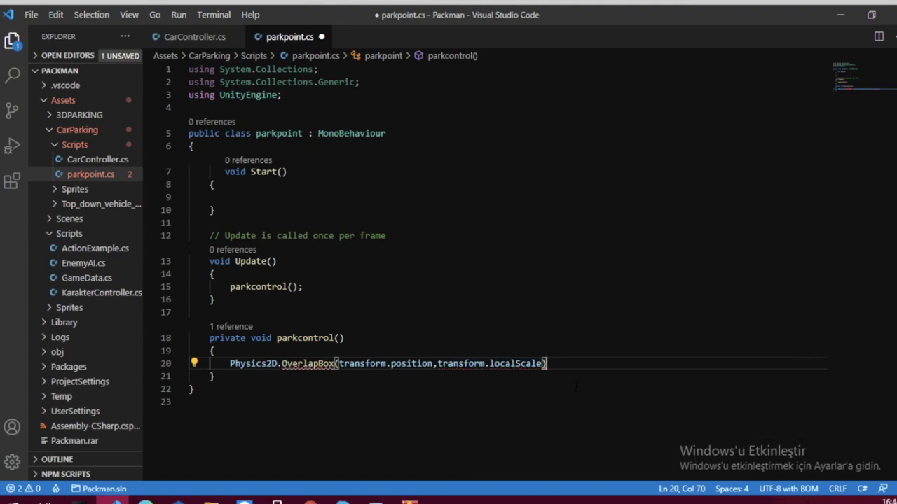
pyautogui.write(',')
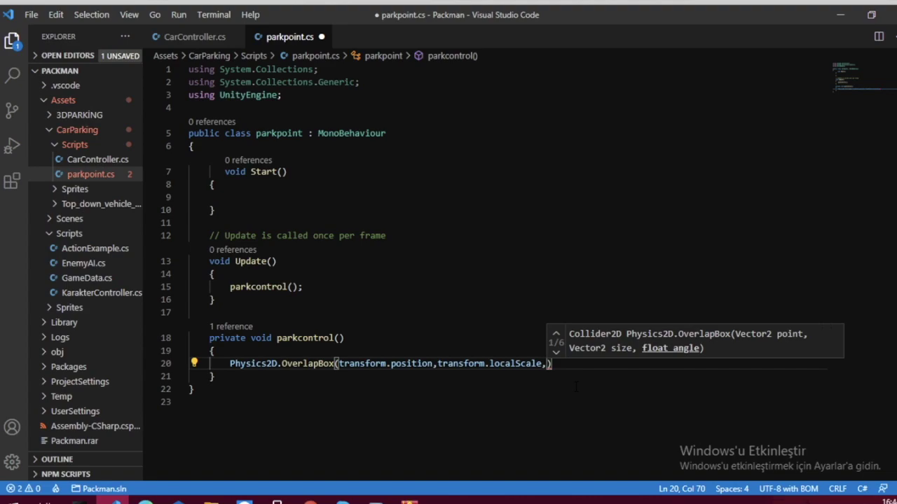
pyautogui.write('0')
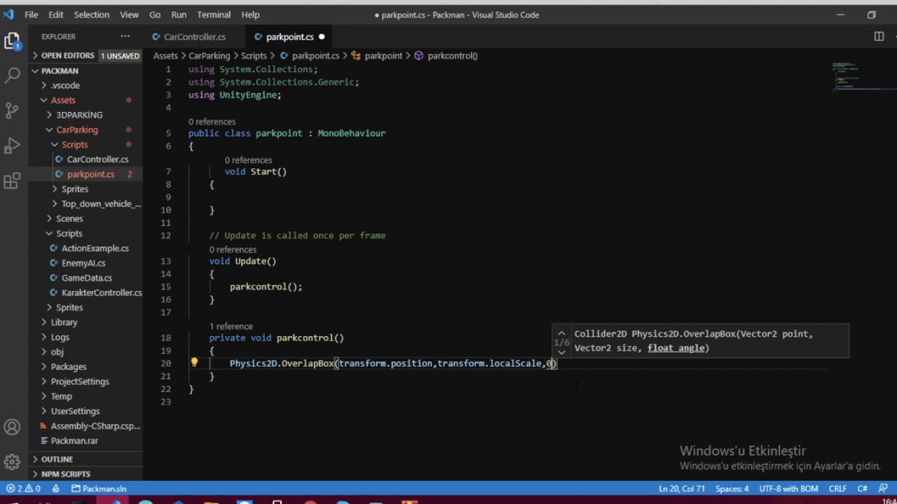
pyautogui.write(',')
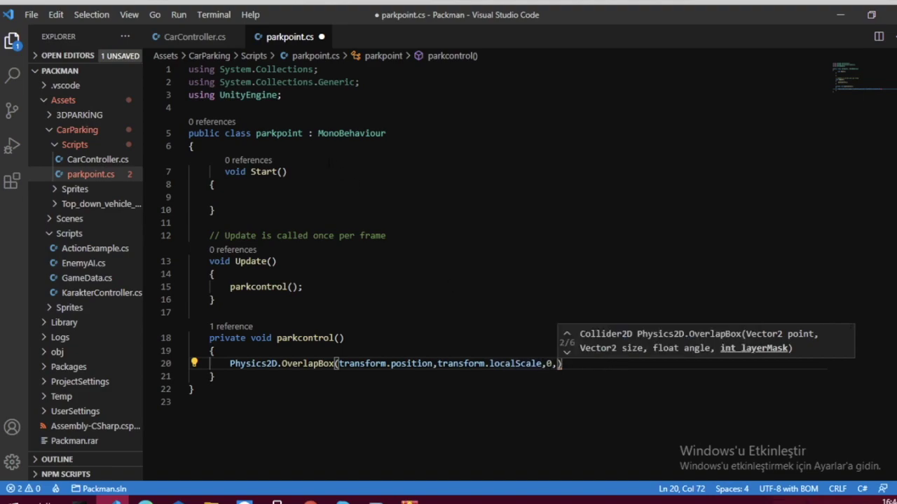
pyautogui.click(287, 153)
# - Declare a 'public LayerMask carmask;' field at the top of the parkpoint class
pyautogui.press('Return')
pyautogui.write('p')
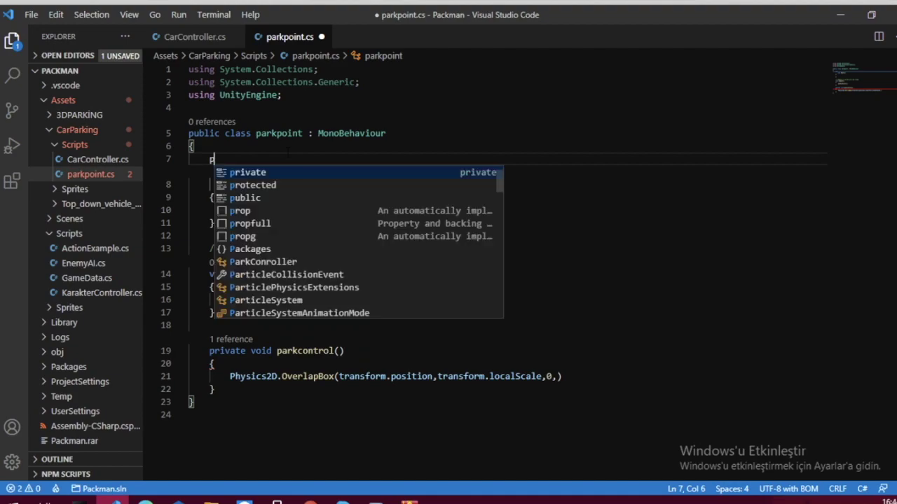
pyautogui.write('ub')
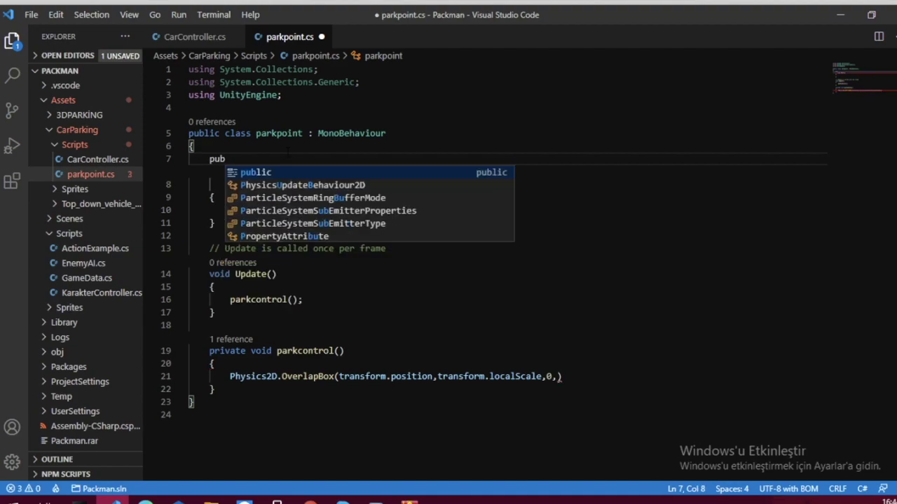
pyautogui.write('lic layer')
pyautogui.press('Return')
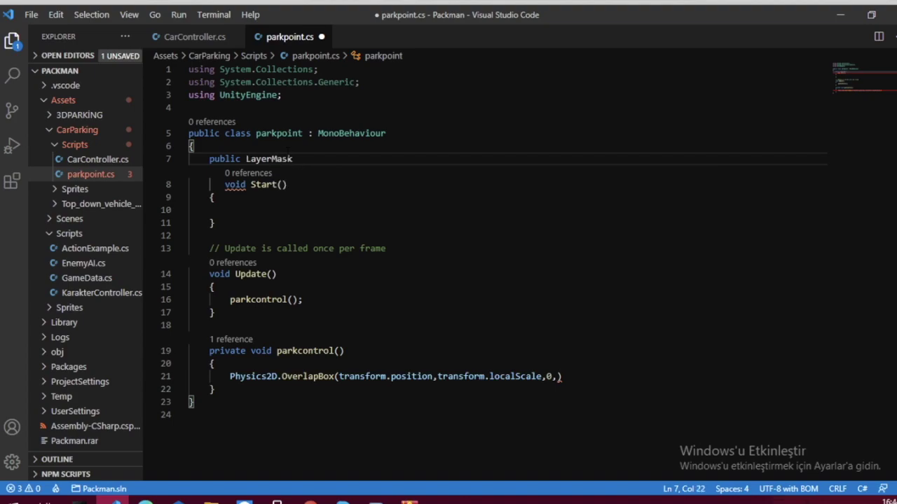
pyautogui.write('car')
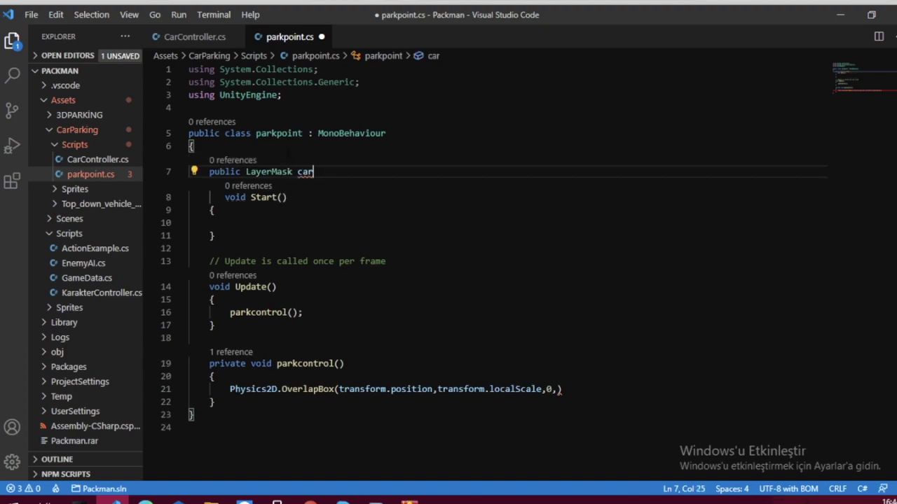
pyautogui.write('mask;')
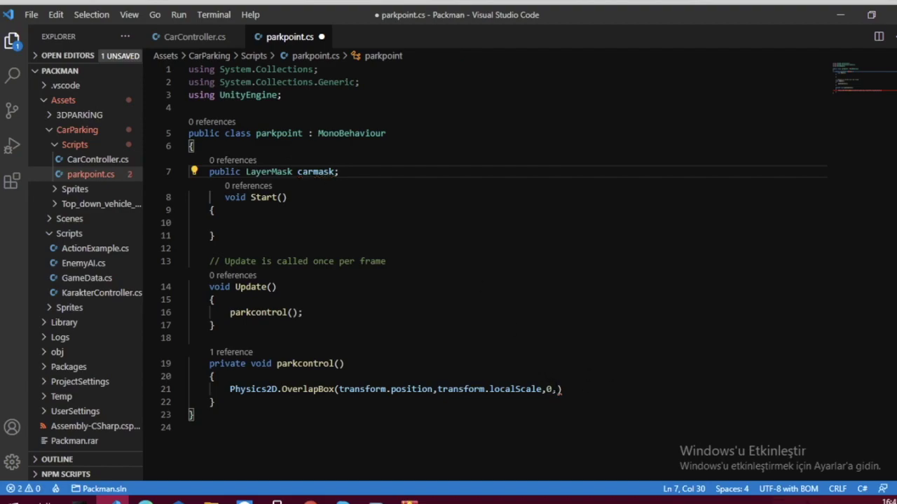
# - Pass carmask as the last OverlapBox argument and close the statement with ';'
pyautogui.moveTo(552, 389); pyautogui.dragTo(562, 389)
pyautogui.click(559, 390)
pyautogui.write('car')
pyautogui.press('Tab')
pyautogui.press('End')
pyautogui.write(';')
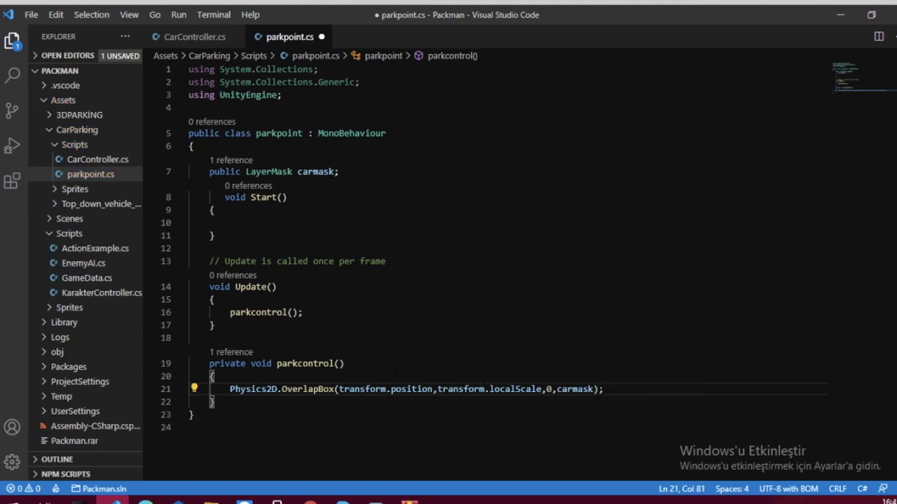
pyautogui.moveTo(303, 389)
# - Assign the OverlapBox result to 'Collider2D hittedcar='
pyautogui.click(220, 389)
pyautogui.write('color')
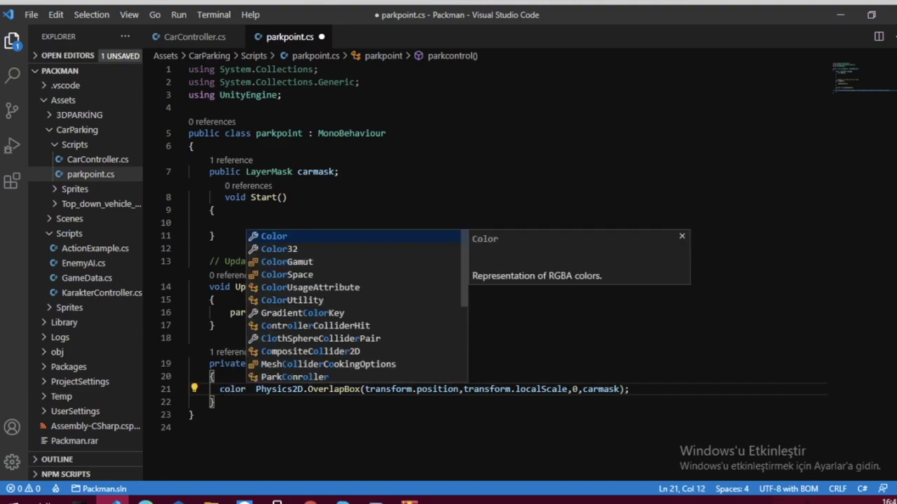
pyautogui.press('Down')
pyautogui.press('Down')
pyautogui.press('BackSpace')
pyautogui.press('BackSpace')
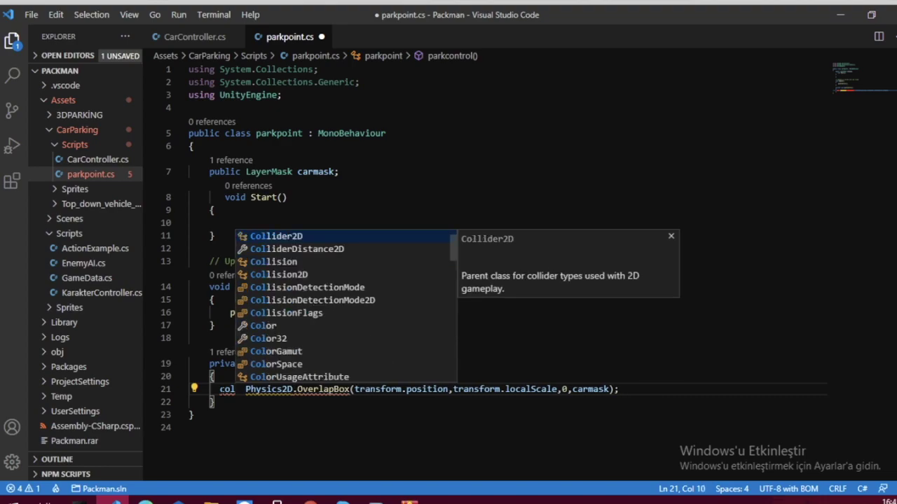
pyautogui.write('li')
pyautogui.press('Return')
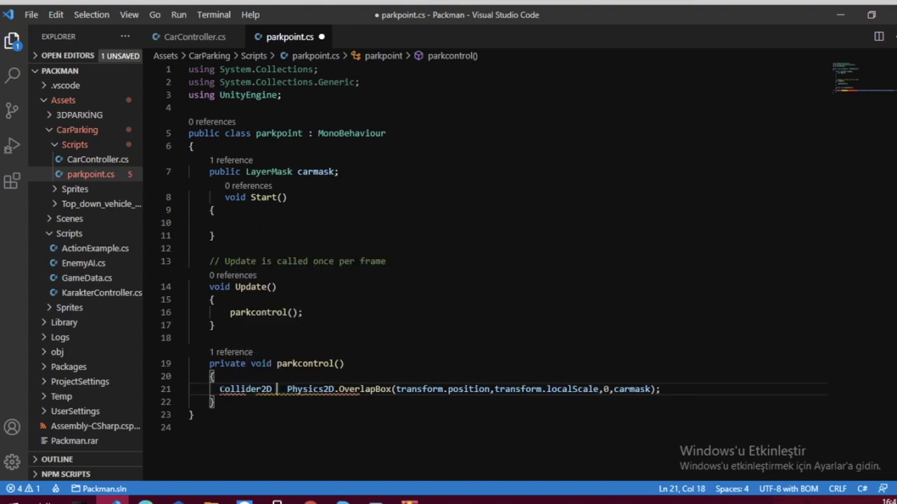
pyautogui.write('hittedcar=')
pyautogui.press('Delete')
pyautogui.press('BackSpace')
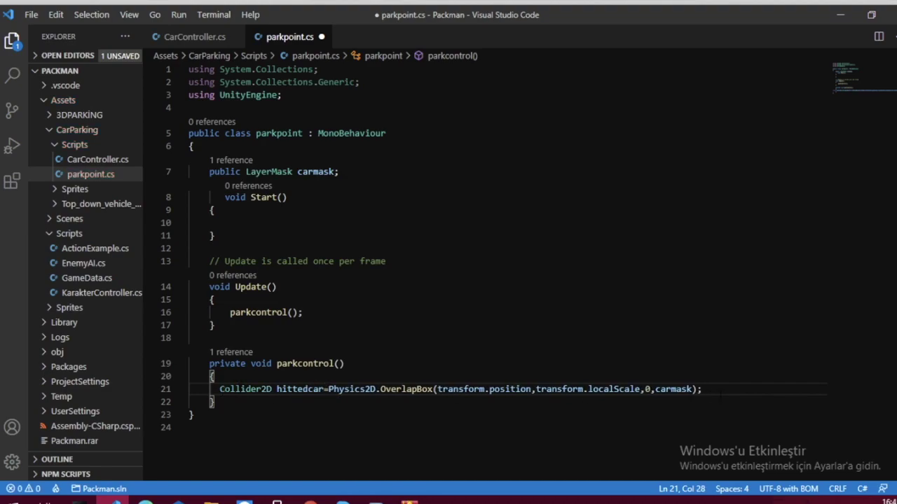
pyautogui.click(722, 389)
# - Add 'if(hittedcar==null)return;' below the OverlapBox line
pyautogui.press('Return')
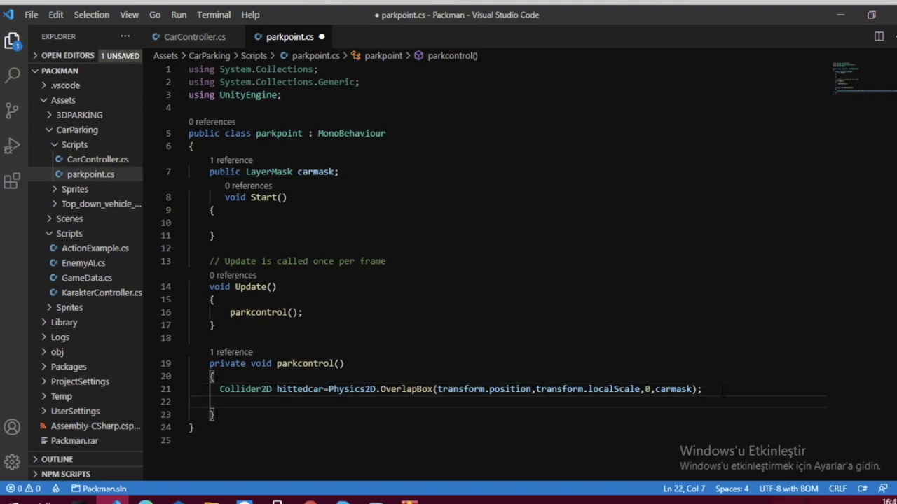
pyautogui.write('i')
pyautogui.write('f(')
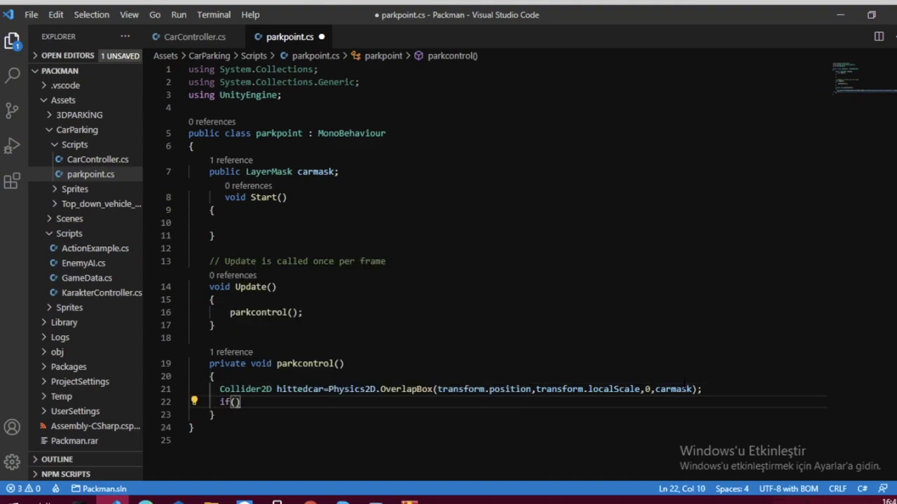
pyautogui.write('hit')
pyautogui.press('Tab')
pyautogui.write('==nu')
pyautogui.press('Tab')
pyautogui.write(')')
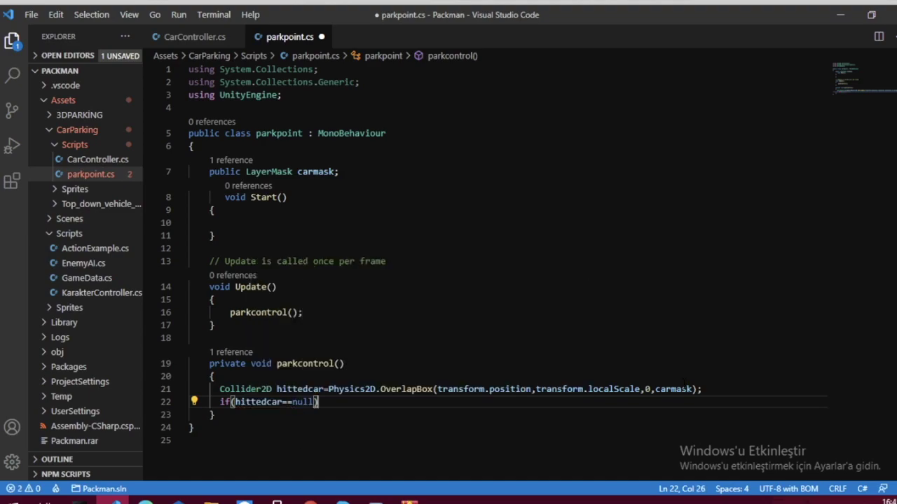
pyautogui.write('return;')
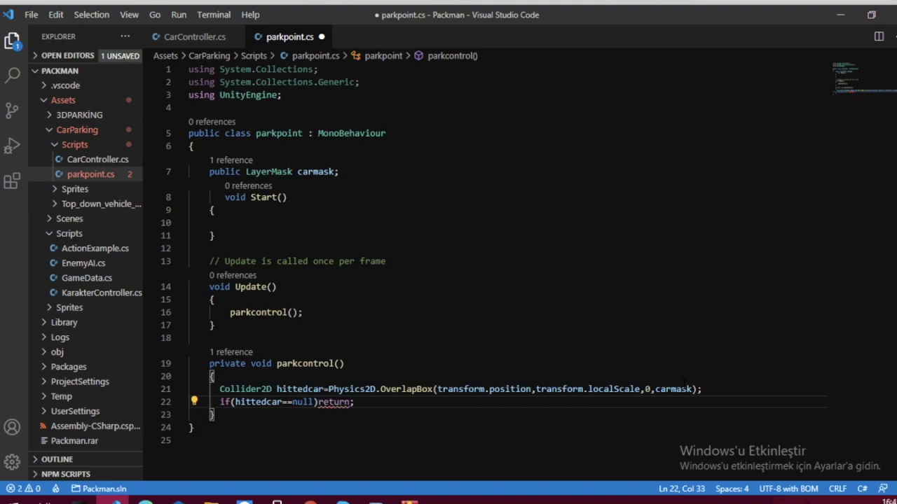
pyautogui.press('Return')
pyautogui.press('Return')
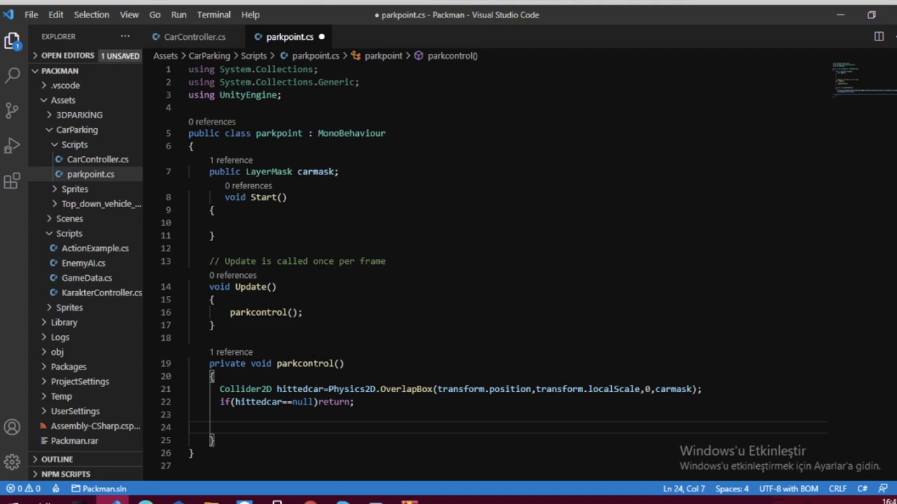
# - Remove the extra blank line after the null check in parkcontrol
pyautogui.scroll(-1, 491, 266)
pyautogui.click(244, 407)
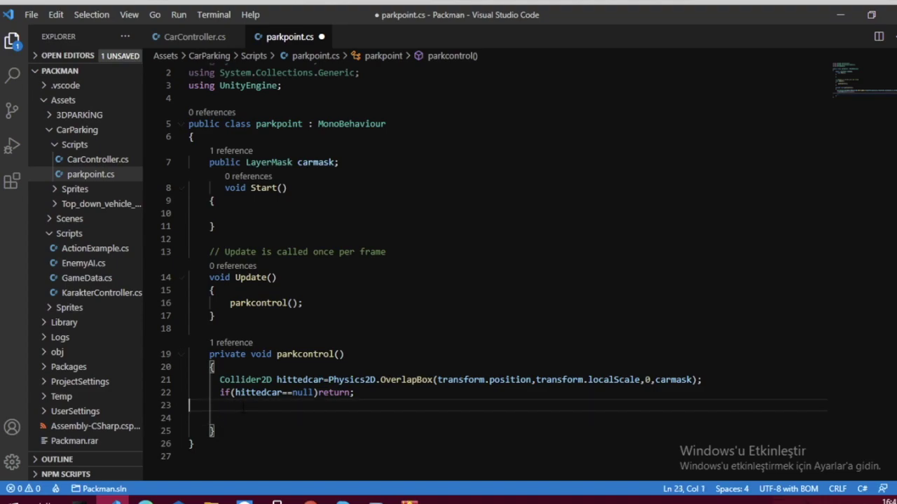
pyautogui.press('Delete')
pyautogui.click(243, 406)
# - Add 'bool parkisok=true;' on a new line after the null check
pyautogui.press('Return')
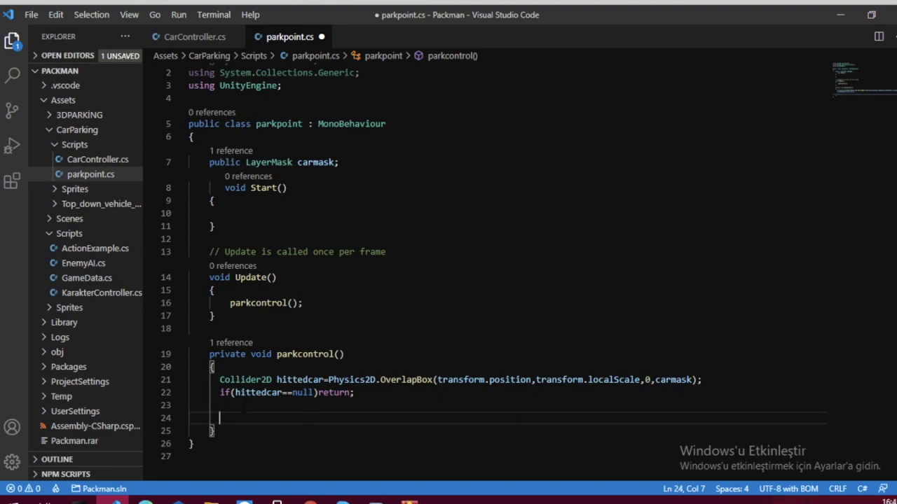
pyautogui.write('bo')
pyautogui.press('Return')
pyautogui.write('bool pa')
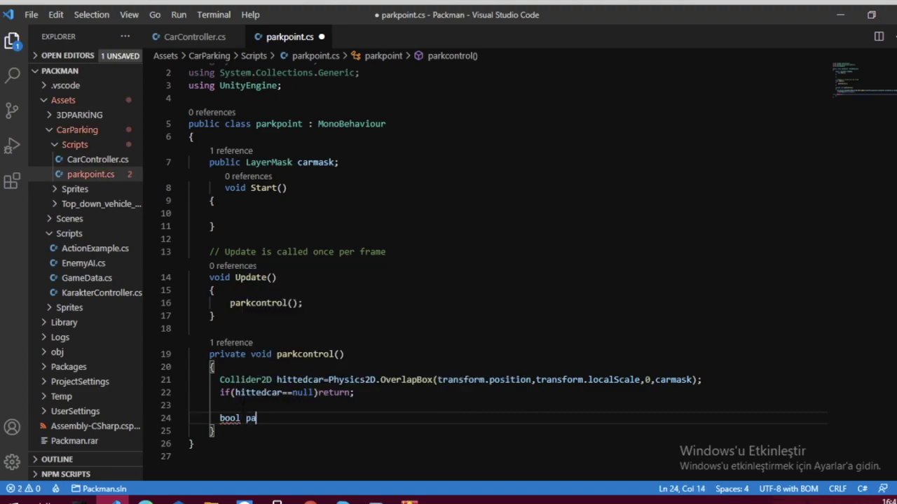
pyautogui.write('rkisok=f')
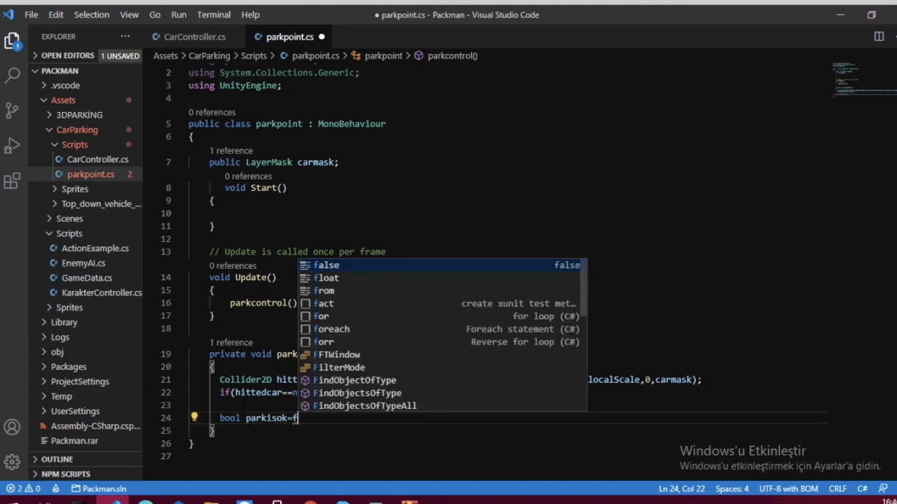
pyautogui.press('BackSpace')
pyautogui.write('tru')
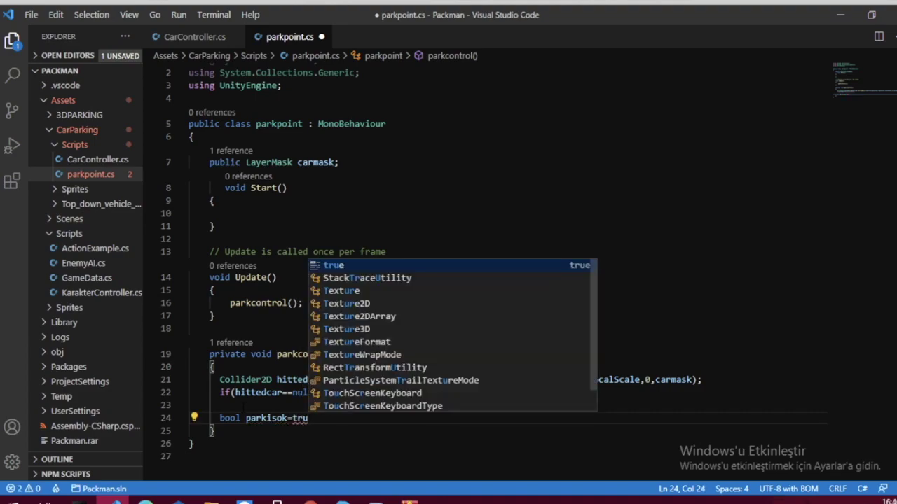
pyautogui.write('e;')
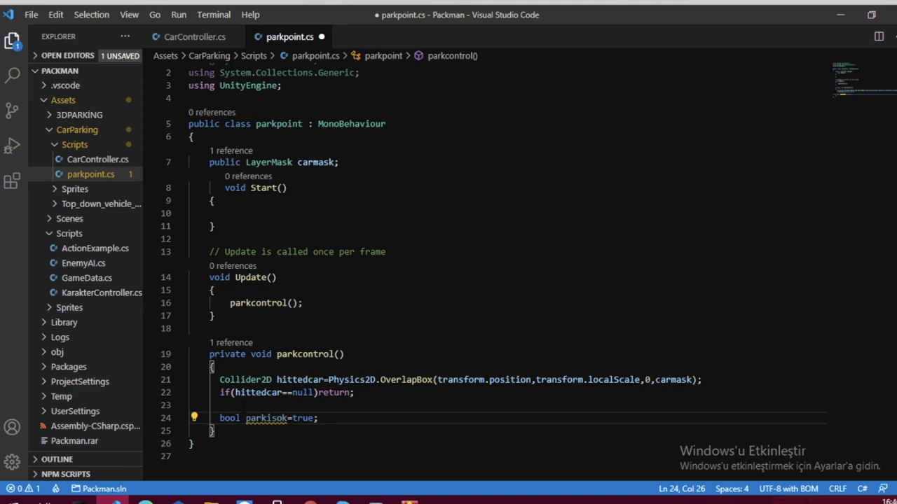
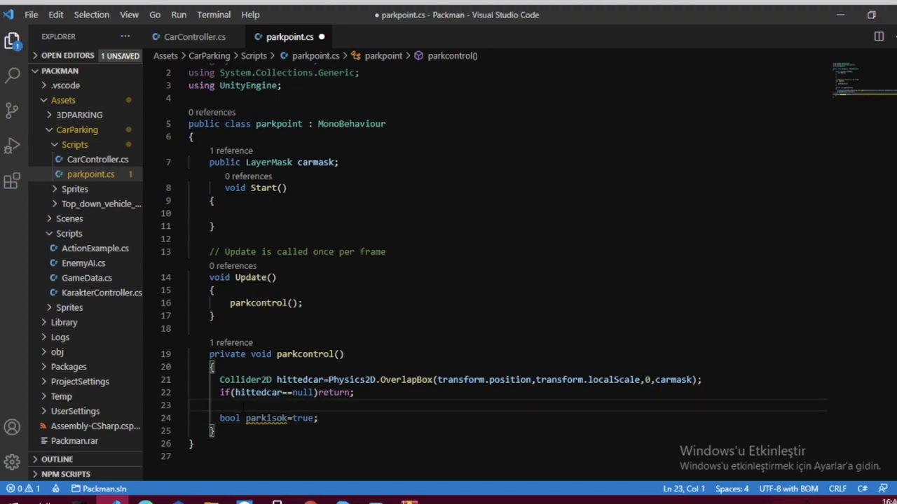
# - Above bool parkisok, start a CarController hittedcarcontroller= declaration
pyautogui.press('Return')
pyautogui.press('Up')
pyautogui.press('Return')
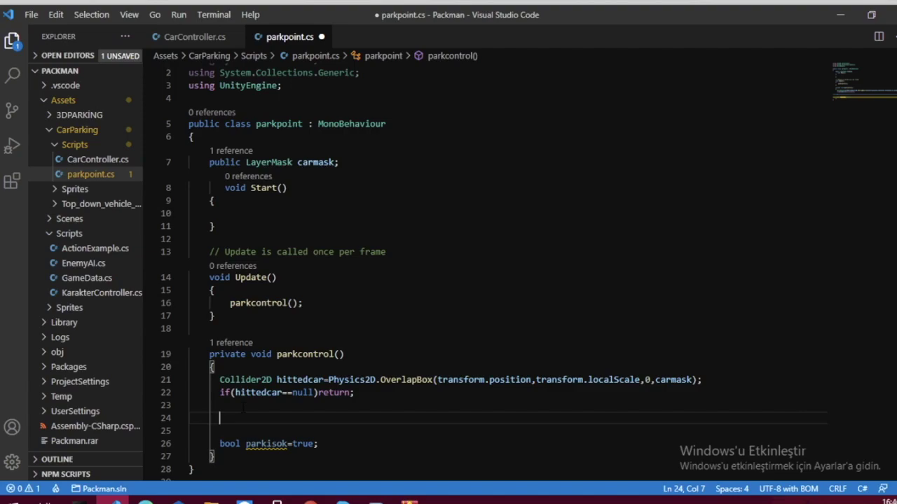
pyautogui.write('Car')
pyautogui.press('Tab')
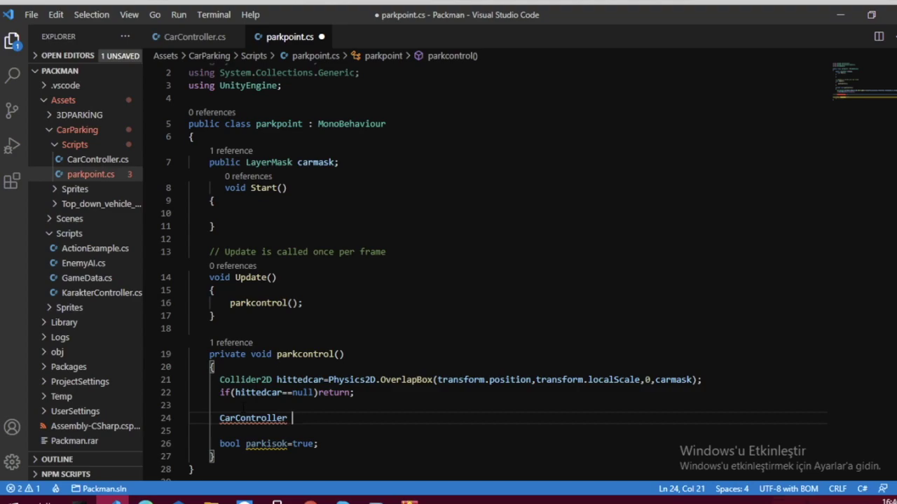
pyautogui.write('hittedc')
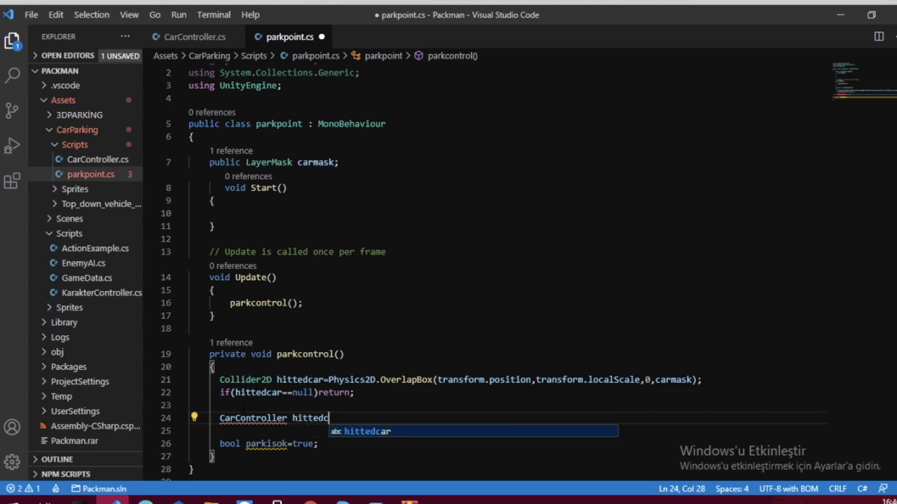
pyautogui.write('arcontroller=')
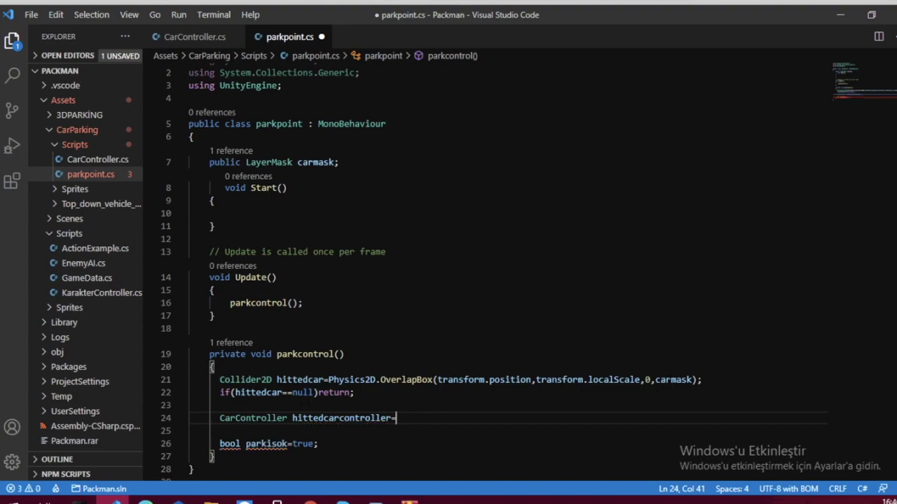
# - Assign it hittedcar.GetComponent<CarController>(); and leave blank lines below
pyautogui.click(668, 379)
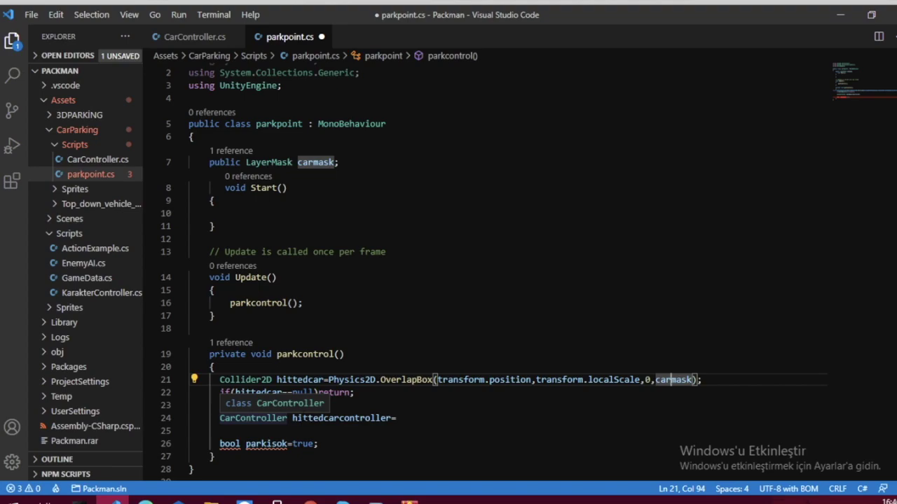
pyautogui.click(397, 418)
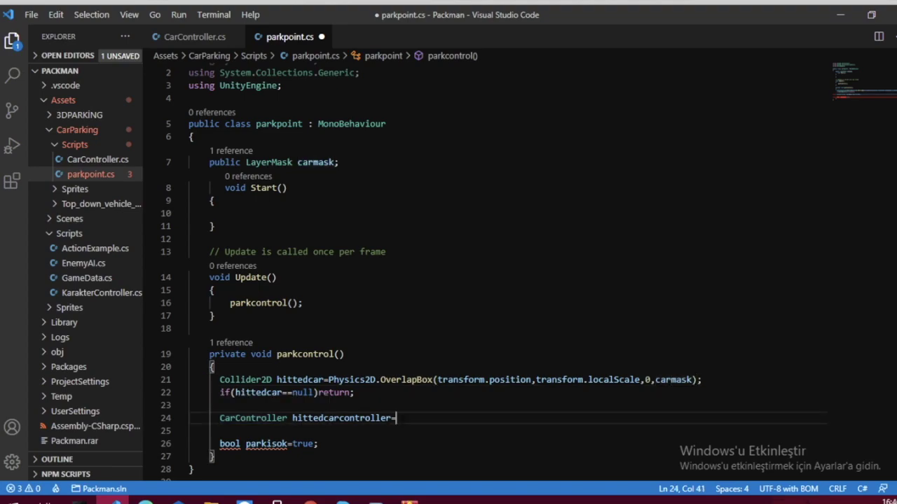
pyautogui.write('hittedcar')
pyautogui.write('.')
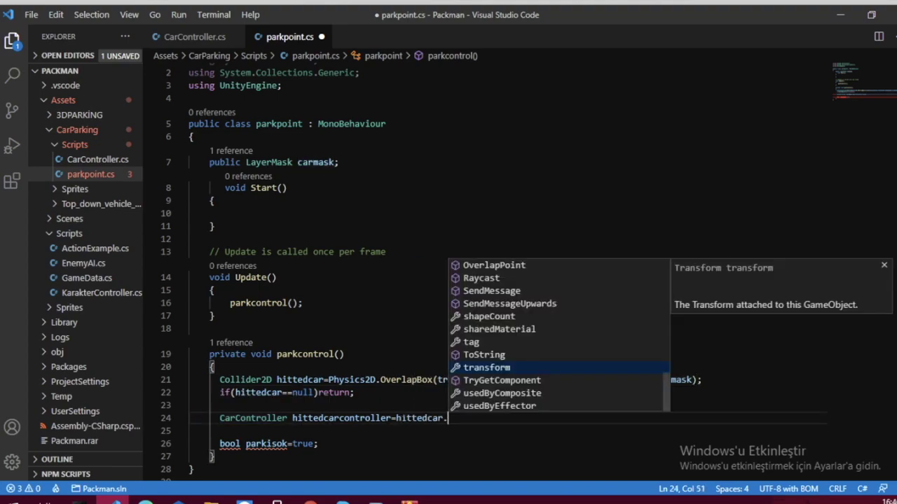
pyautogui.write('Get')
pyautogui.press('Return')
pyautogui.write('<')
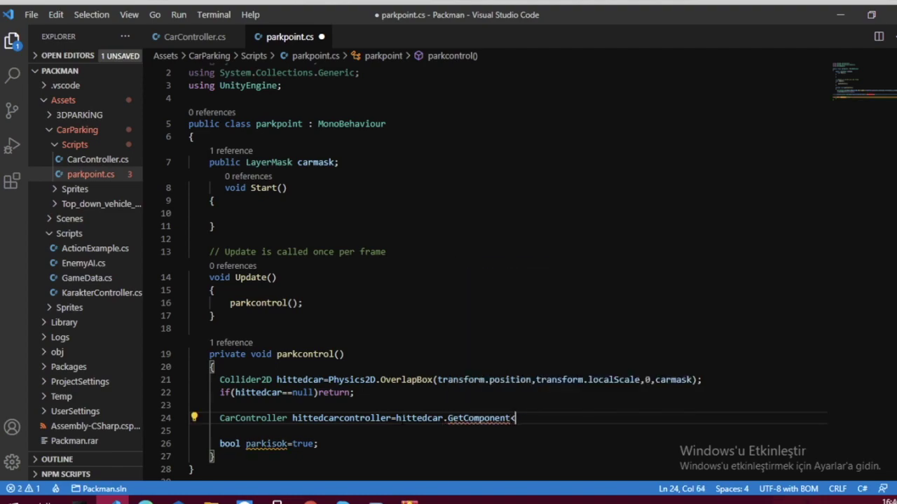
pyautogui.write('carc')
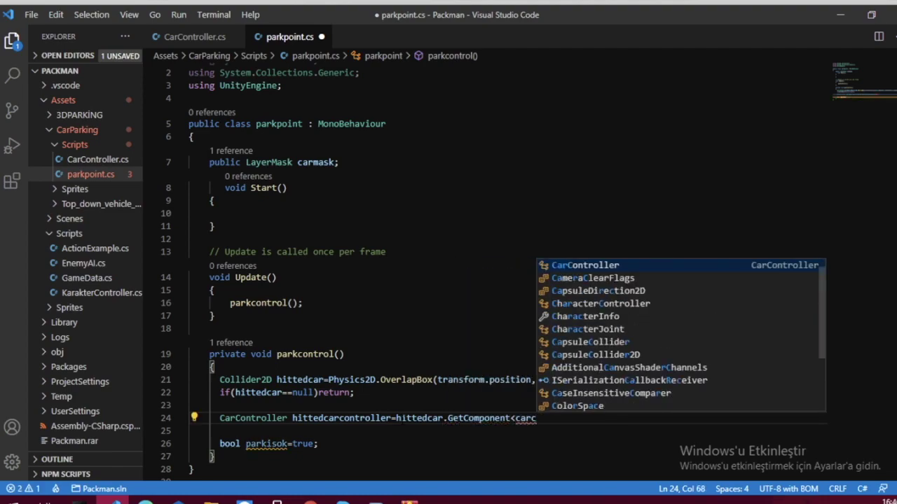
pyautogui.press('Return')
pyautogui.write('>();')
pyautogui.press('Return')
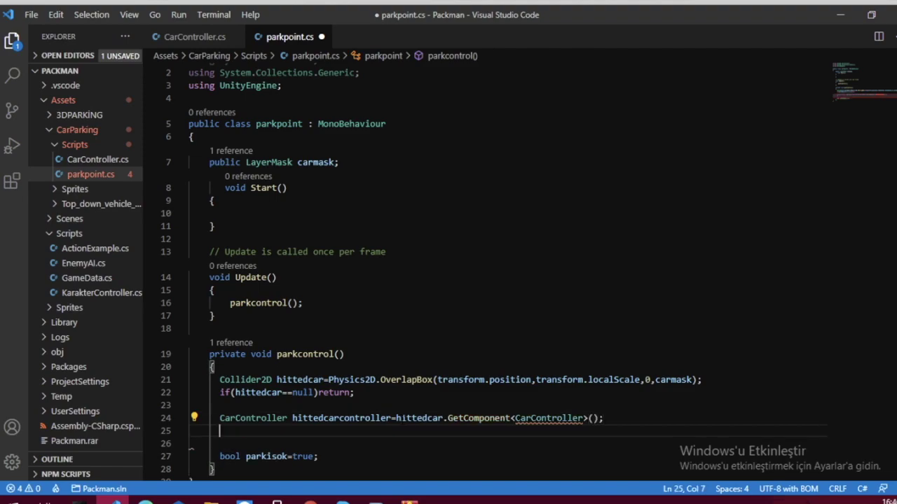
pyautogui.press('Return')
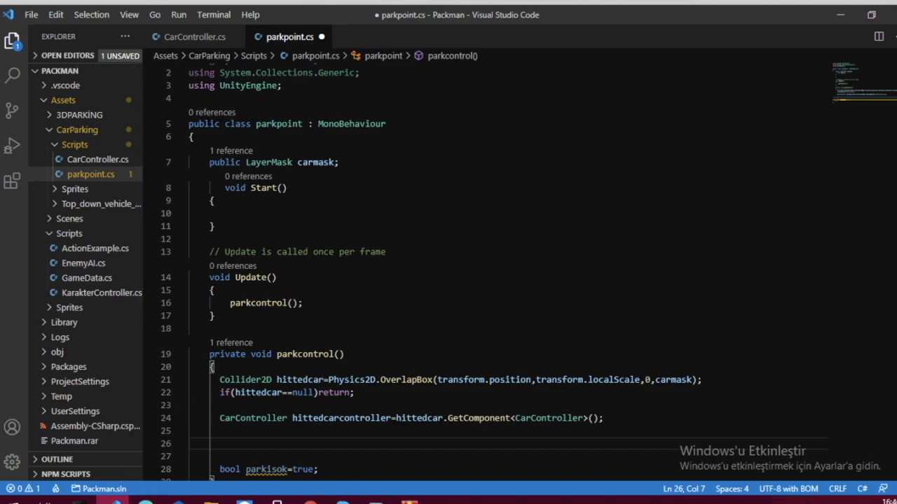
pyautogui.scroll(-1, 490, 273)
pyautogui.scroll(-5, 263, 362)
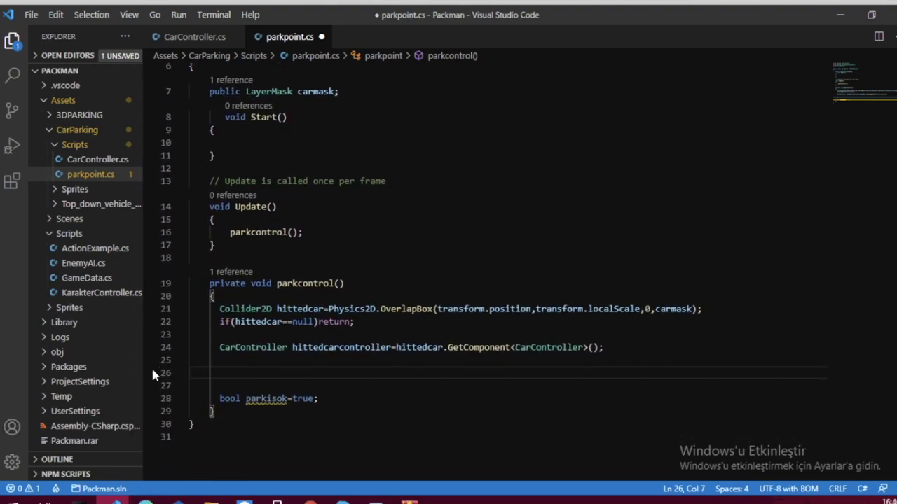
pyautogui.click(264, 362)
pyautogui.click(265, 367)
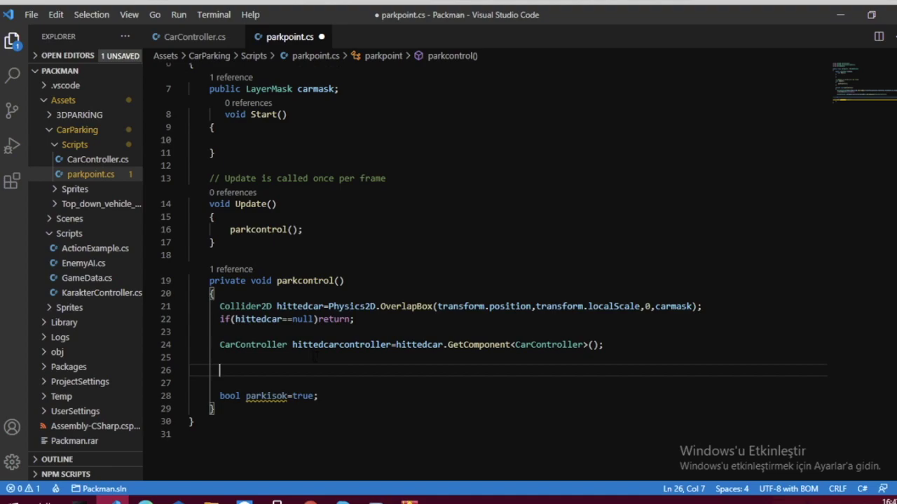
pyautogui.doubleClick(321, 346)
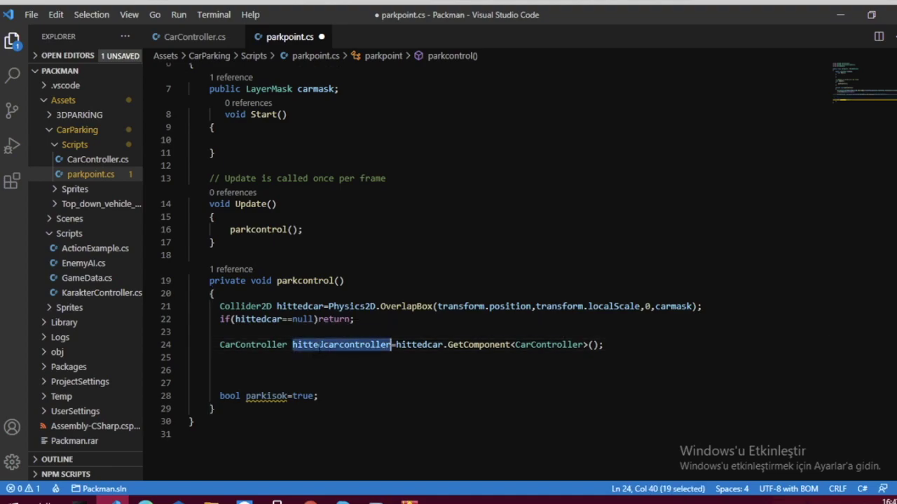
pyautogui.click(317, 357)
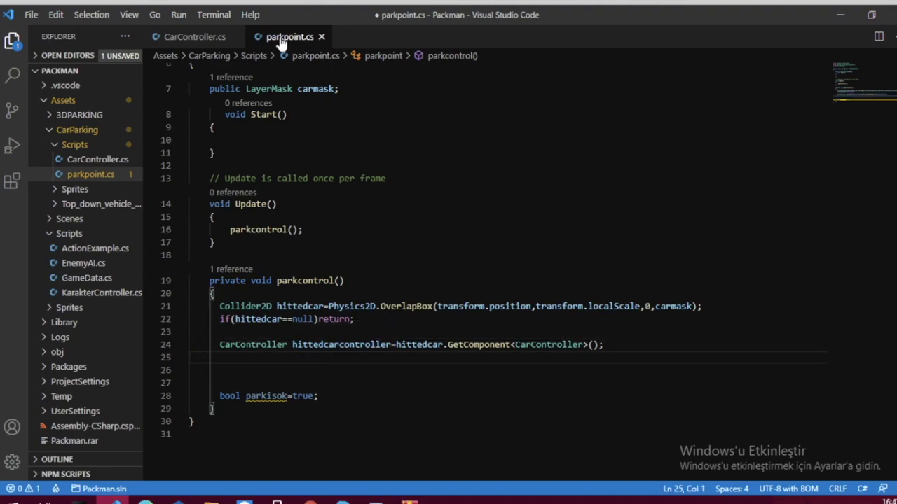
# - Add public List<Collider2D> parkobjects; below the Rigidbody2D field, save, and return to parkpoint.cs
pyautogui.click(199, 38)
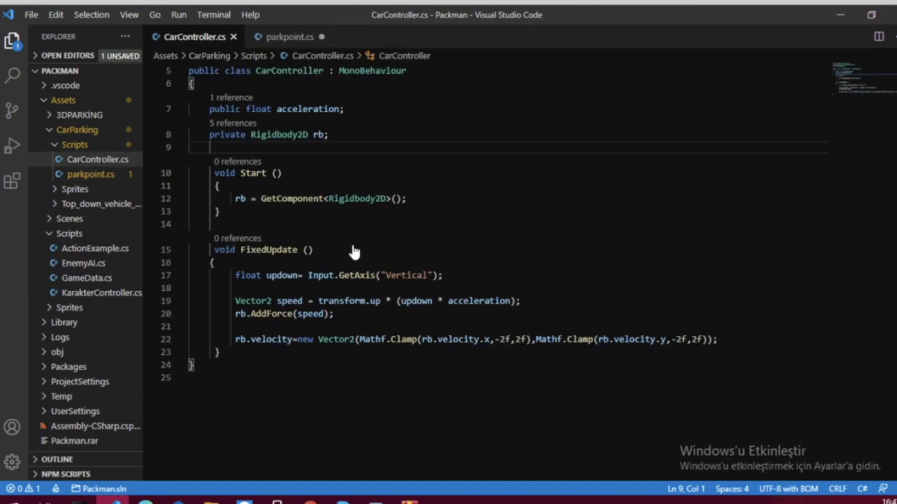
pyautogui.press('Return')
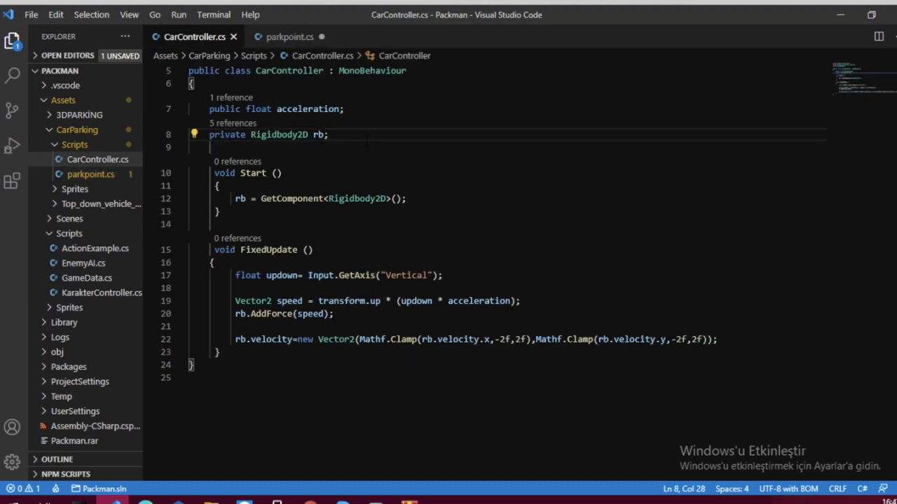
pyautogui.press('Return')
pyautogui.write('pub')
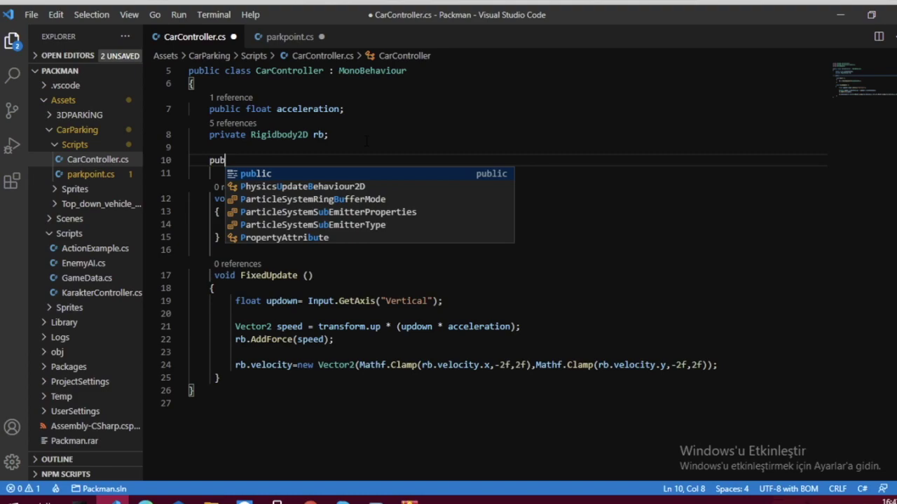
pyautogui.write('lic List<')
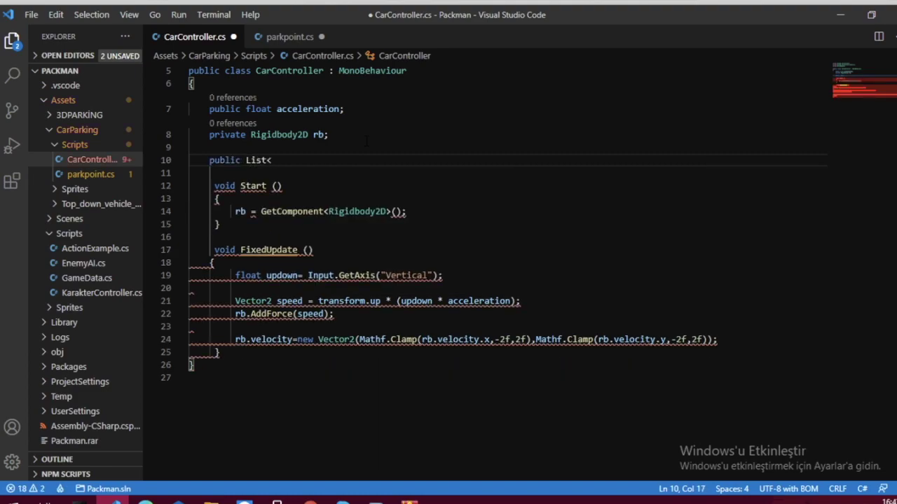
pyautogui.write('coll')
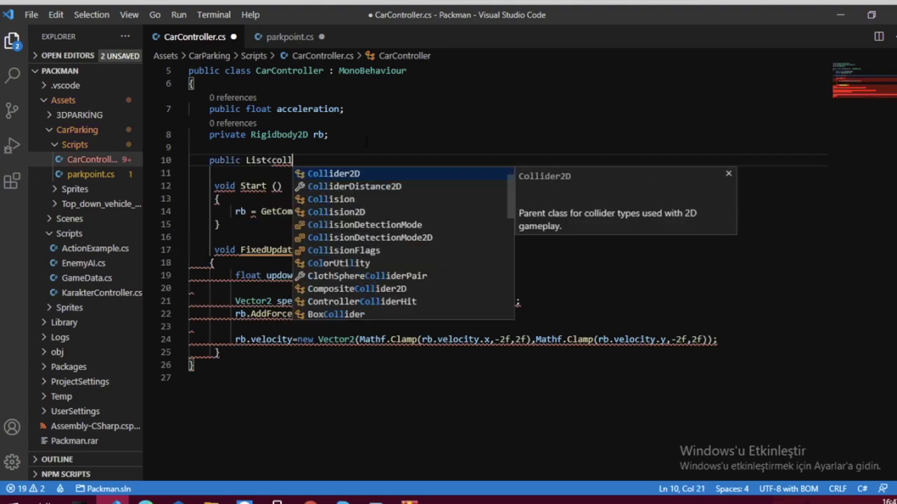
pyautogui.press('Return')
pyautogui.write('> parkpo')
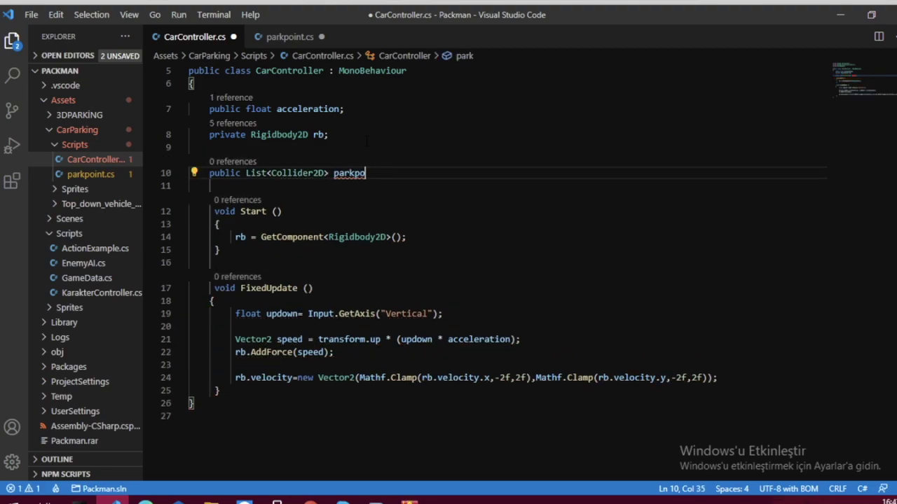
pyautogui.write('ints')
pyautogui.press('BackSpace')
pyautogui.press('BackSpace')
pyautogui.press('BackSpace')
pyautogui.press('BackSpace')
pyautogui.press('BackSpace')
pyautogui.press('BackSpace')
pyautogui.write('objects;')
pyautogui.hotkey('ctrl', 's')
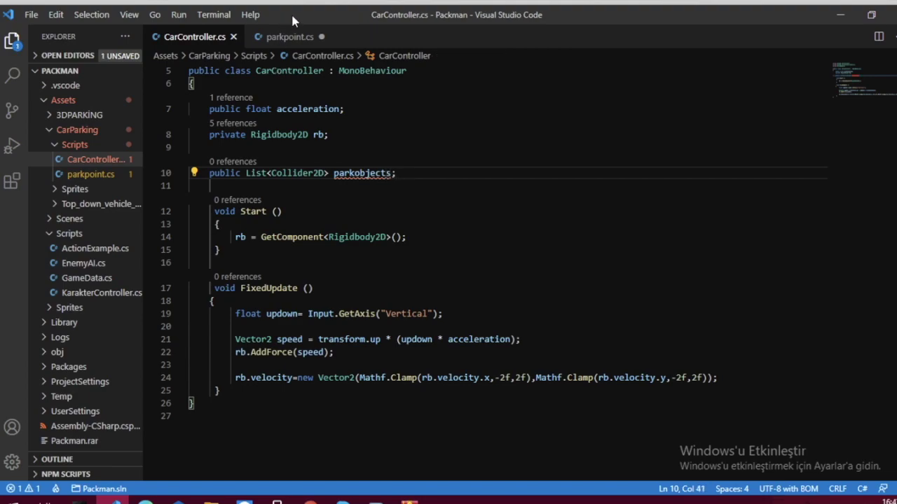
pyautogui.click(290, 36)
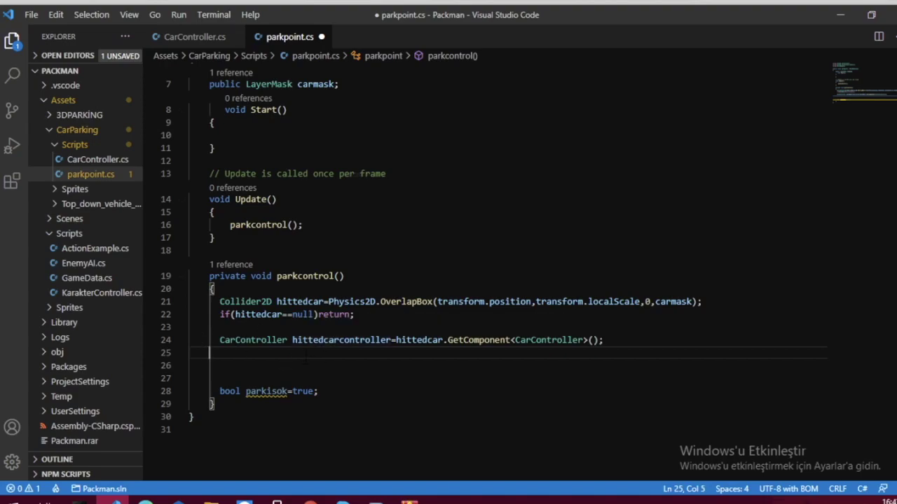
# - Declare Collider2D[] hittedparkpoints assigned from a Physics2D.OverlapBoxAll call
pyautogui.press('Return')
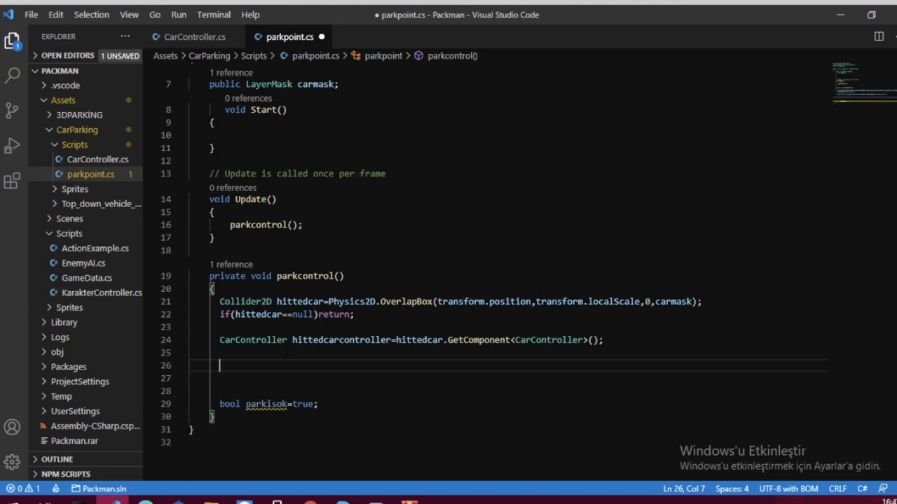
pyautogui.write('co')
pyautogui.write('lor')
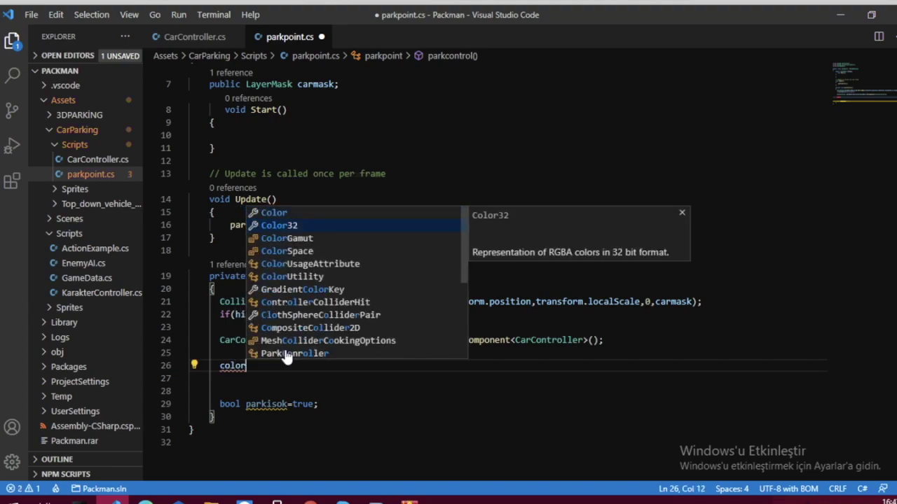
pyautogui.press('BackSpace')
pyautogui.press('BackSpace')
pyautogui.write('li')
pyautogui.press('BackSpace')
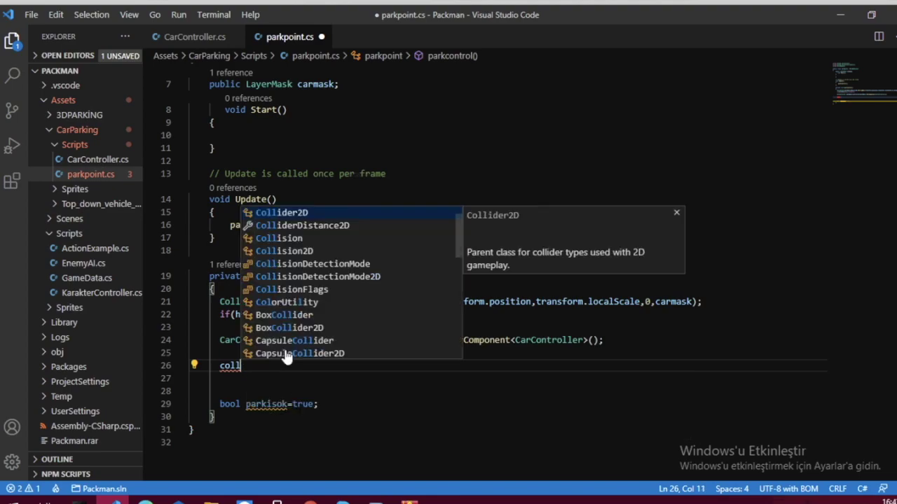
pyautogui.press('Return')
pyautogui.write('[')
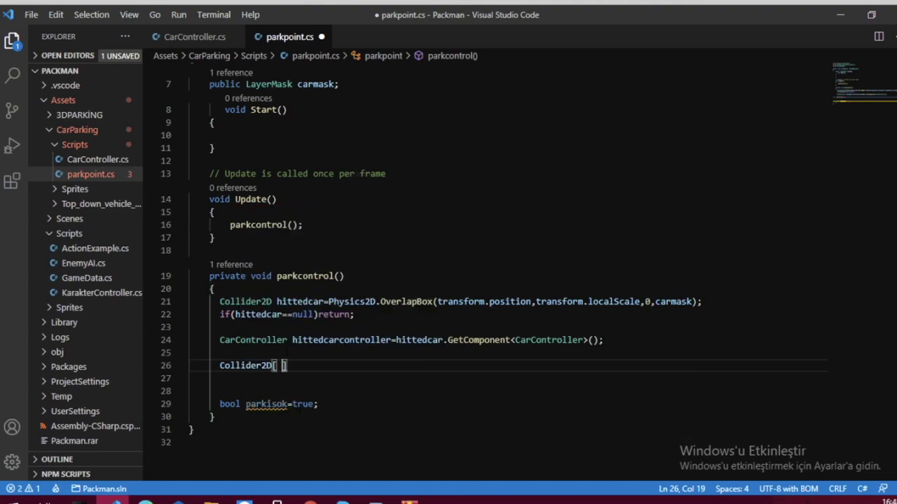
pyautogui.write('] ')
pyautogui.write('hitted')
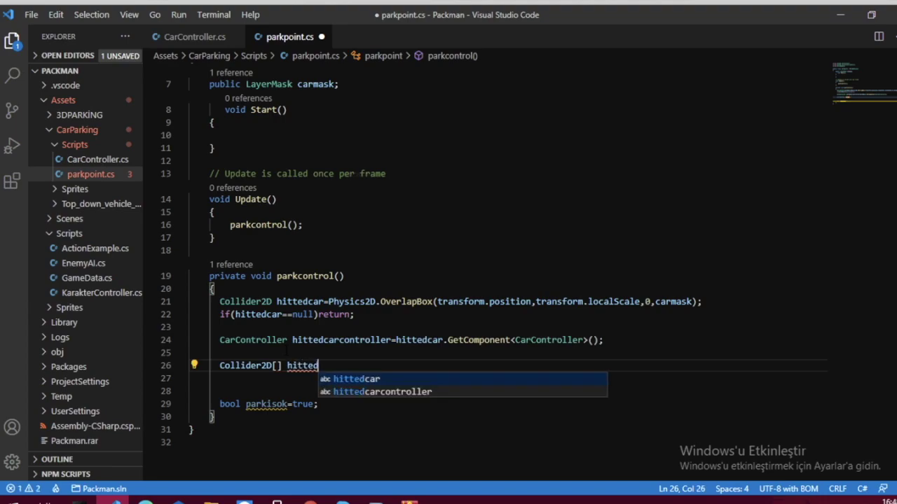
pyautogui.write('parkpoints=p')
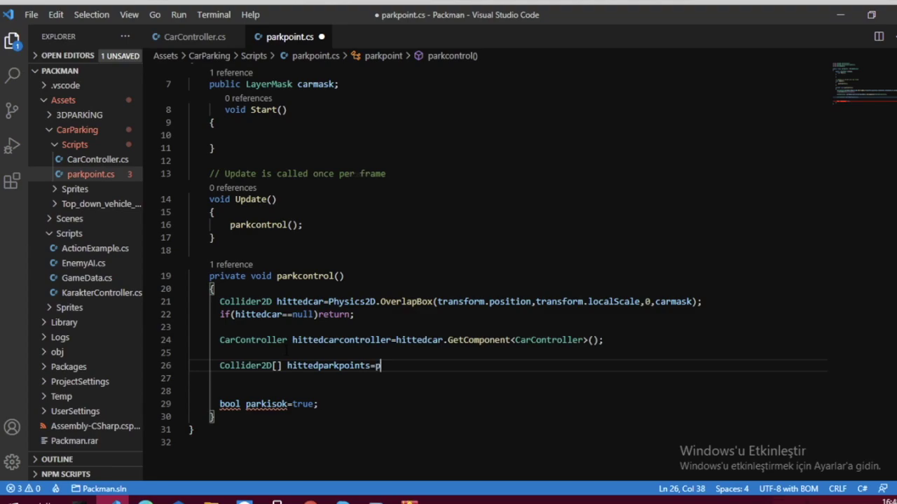
pyautogui.write('h')
pyautogui.press('Tab')
pyautogui.write('.')
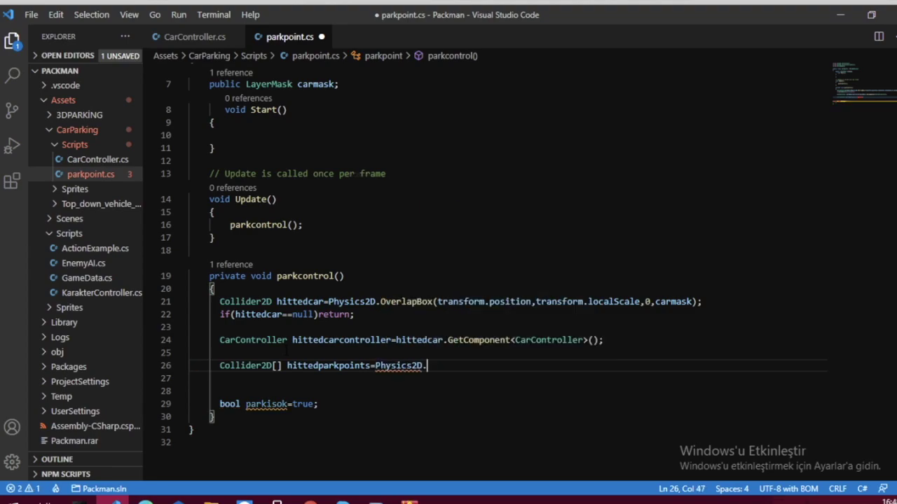
pyautogui.press('Down')
pyautogui.press('Up')
pyautogui.press('Down')
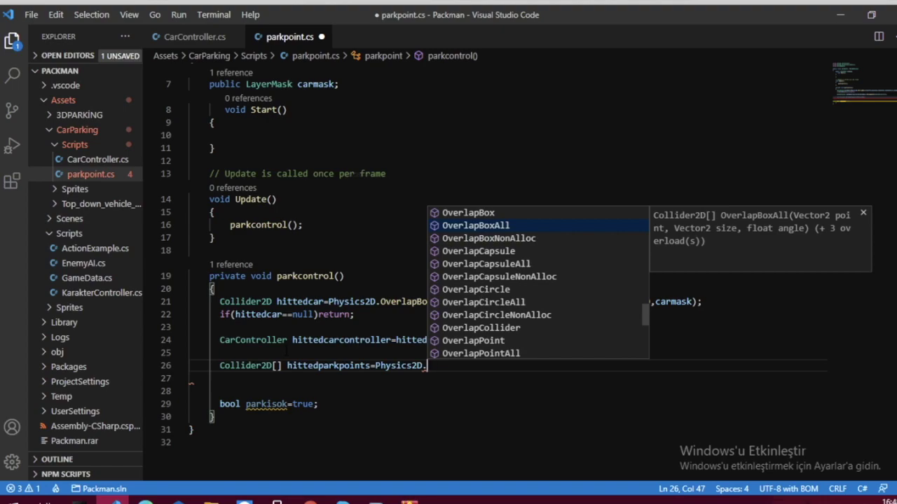
pyautogui.press('Tab')
# - Pass transform.position, transform.localScale and angle 0 as the OverlapBoxAll arguments
pyautogui.write('(')
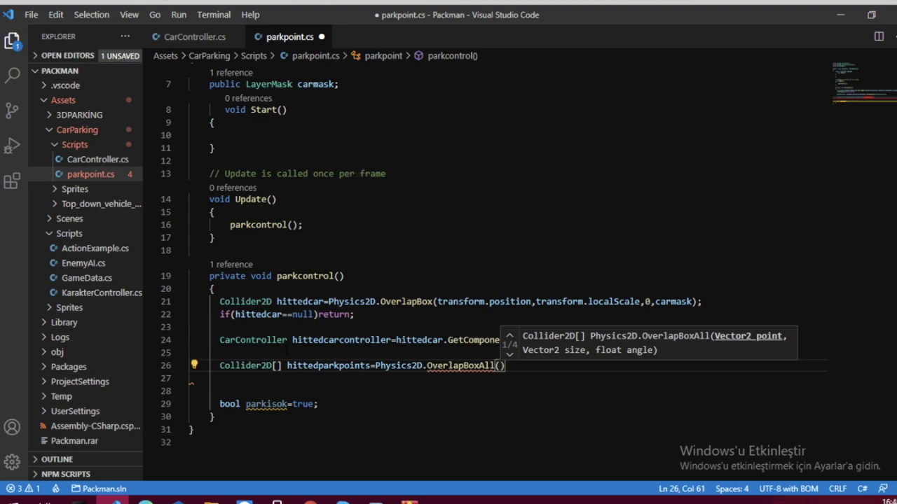
pyautogui.write('tr')
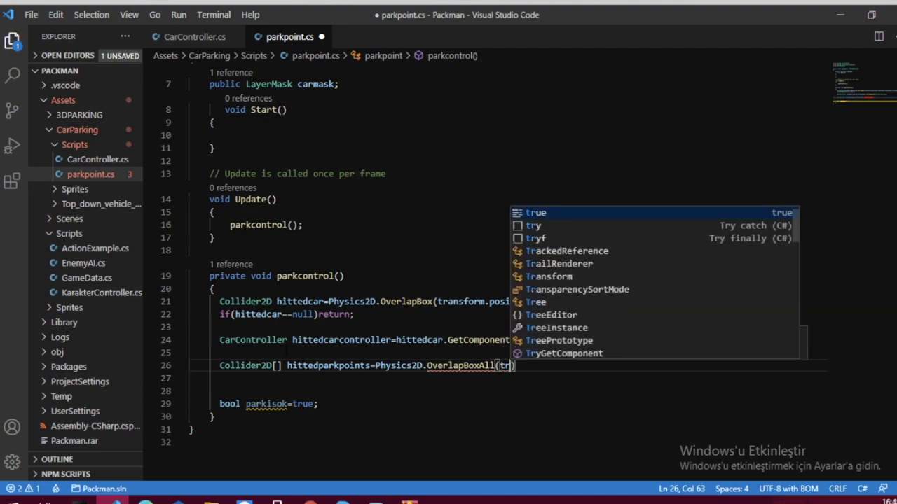
pyautogui.write('a')
pyautogui.press('Tab')
pyautogui.write('.po')
pyautogui.press('Tab')
pyautogui.write(',')
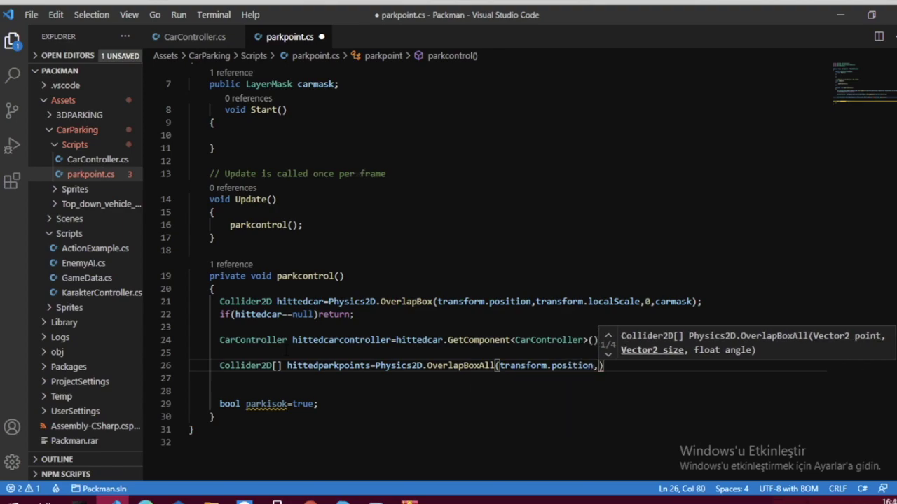
pyautogui.write('tra')
pyautogui.press('Tab')
pyautogui.write('.lo')
pyautogui.press('Tab')
pyautogui.write(',0,')
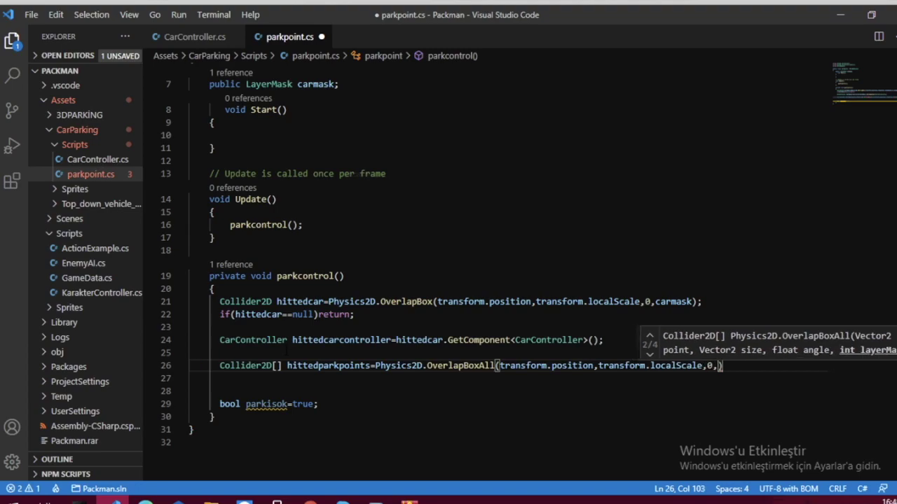
# - Start a new public LayerMask field on the line below carmask
pyautogui.scroll(1, 264, 299)
pyautogui.scroll(1, 265, 299)
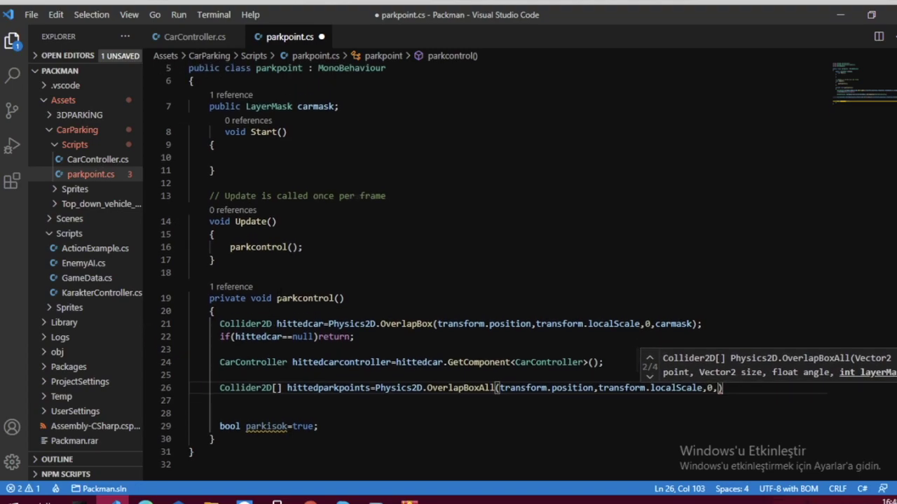
pyautogui.scroll(2, 264, 299)
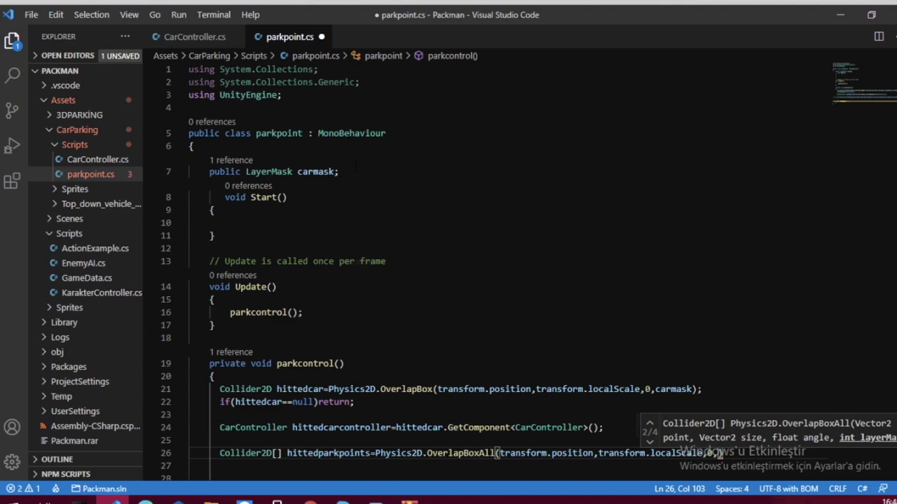
pyautogui.click(355, 166)
pyautogui.press('Return')
pyautogui.write('public ')
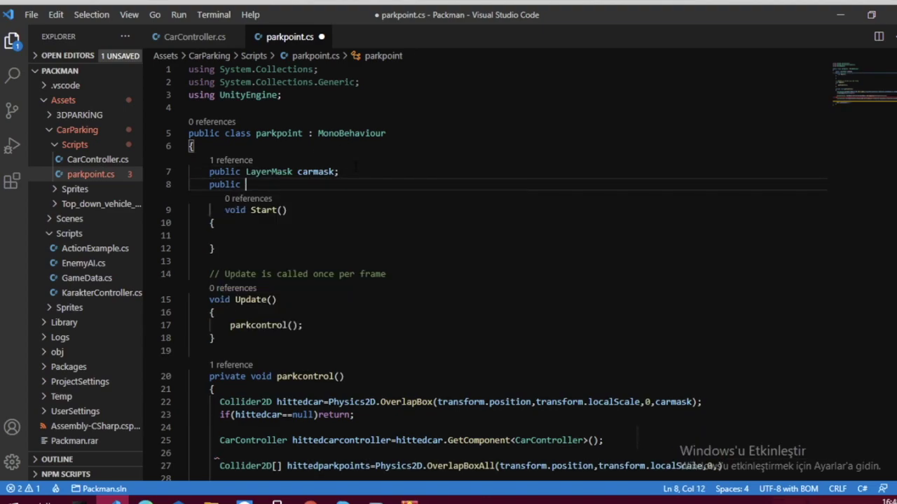
pyautogui.write('LayerM')
# - Complete the field as public LayerMask parkpointmask;
pyautogui.press('Tab')
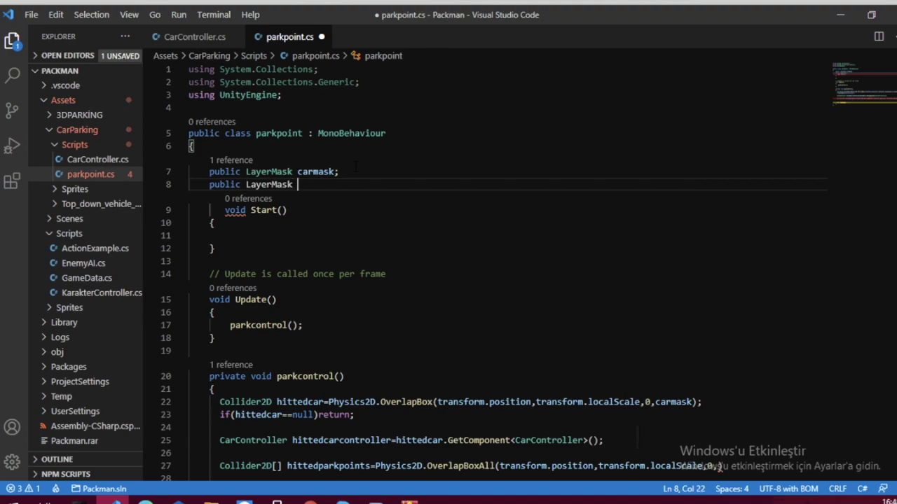
pyautogui.write('po')
pyautogui.press('BackSpace')
pyautogui.write('ar')
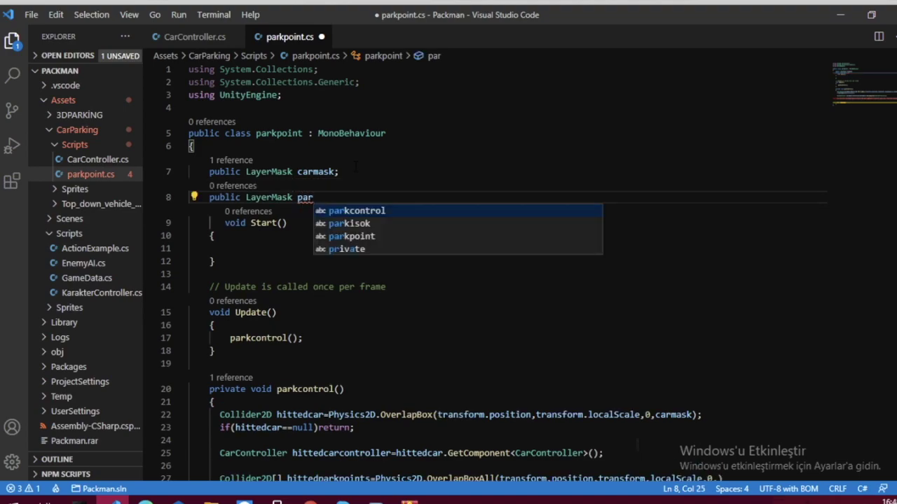
pyautogui.write('k')
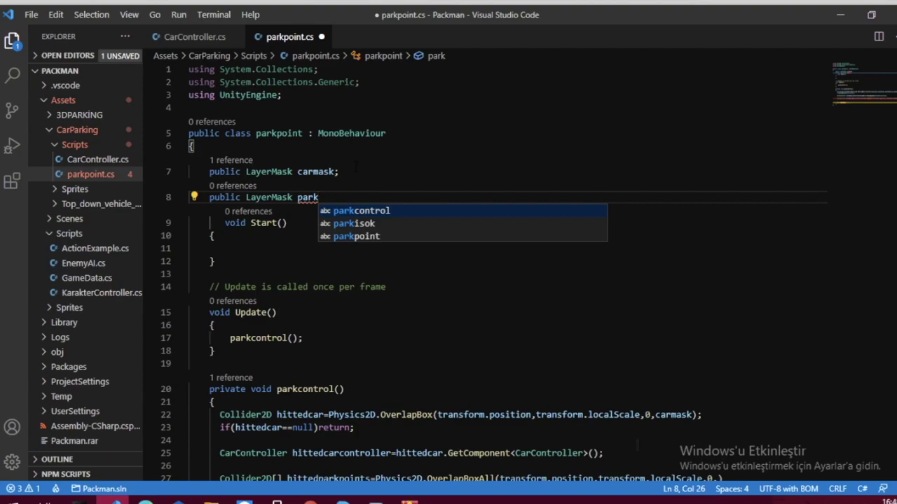
pyautogui.write('point')
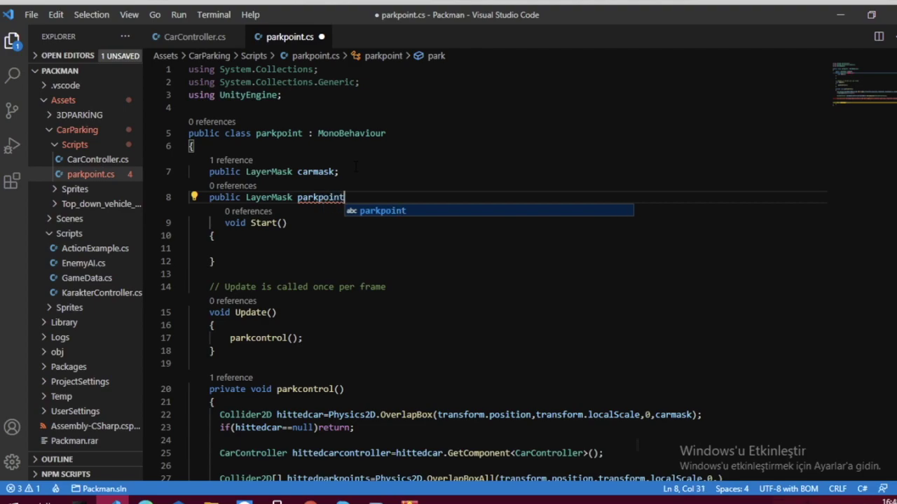
pyautogui.write('mask;')
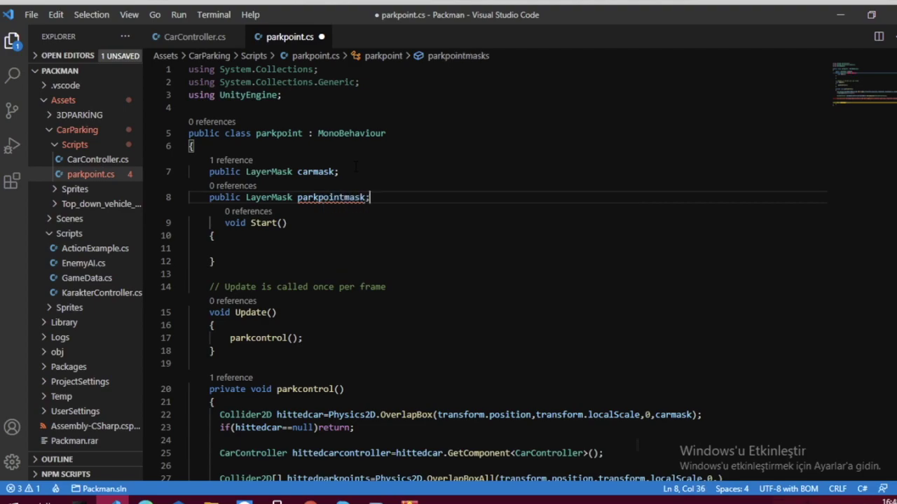
pyautogui.scroll(-2, 789, 149)
# - Pass parkpointmask as the final OverlapBoxAll argument and close the statement with );
pyautogui.scroll(-4, 788, 149)
pyautogui.scroll(-1, 789, 149)
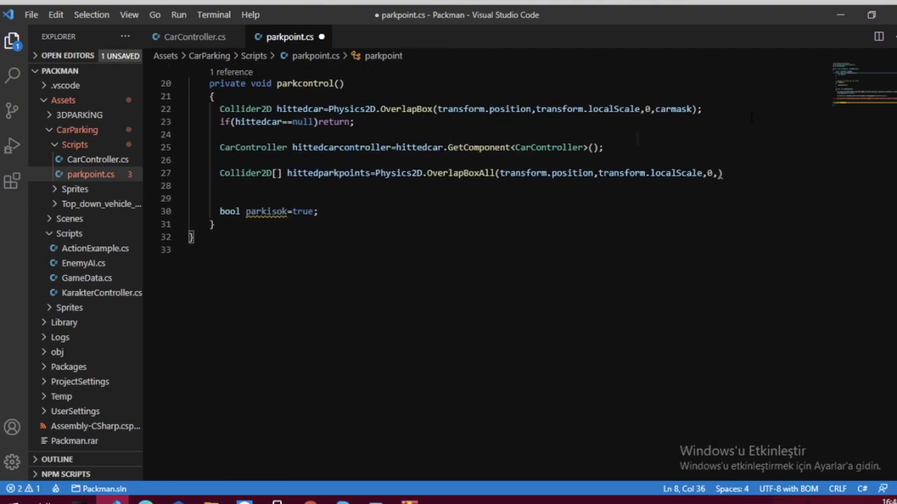
pyautogui.click(714, 173)
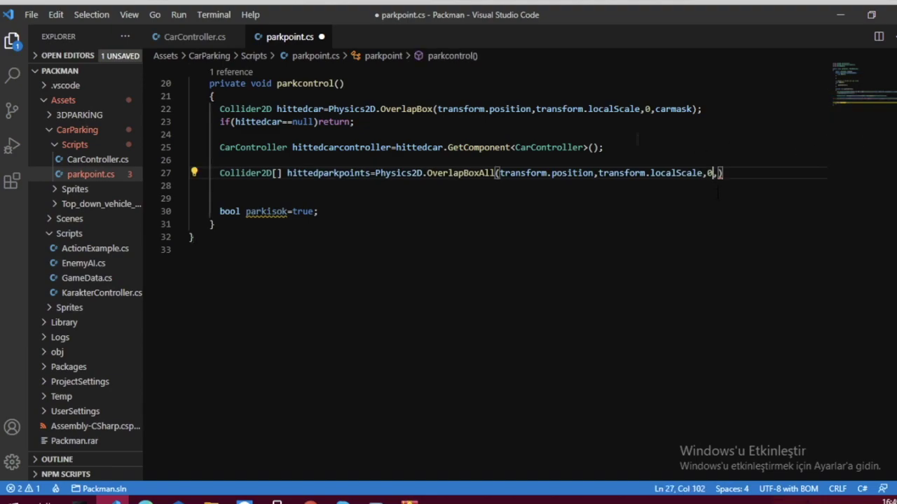
pyautogui.write('p')
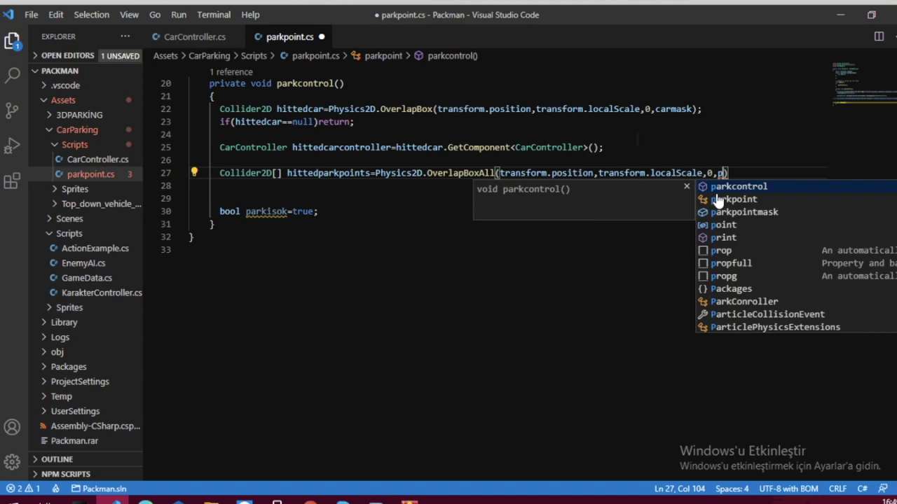
pyautogui.press('Down')
pyautogui.press('Down')
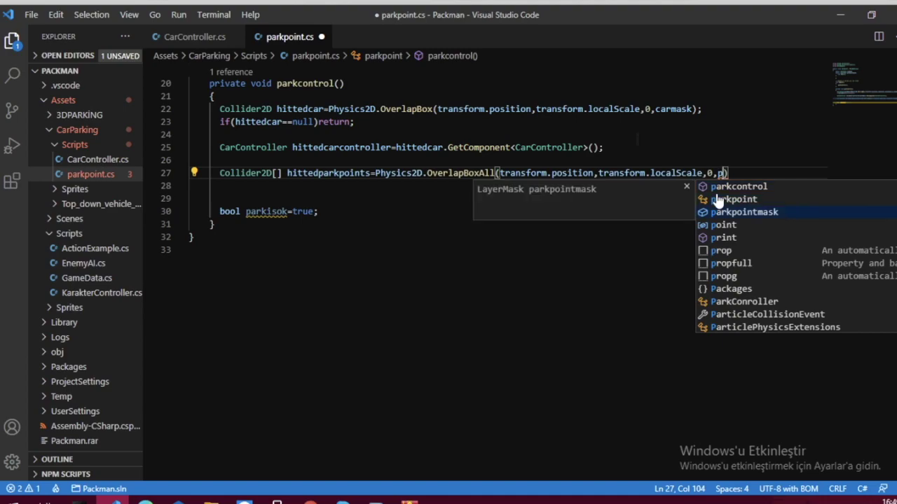
pyautogui.press('Return')
pyautogui.write(');')
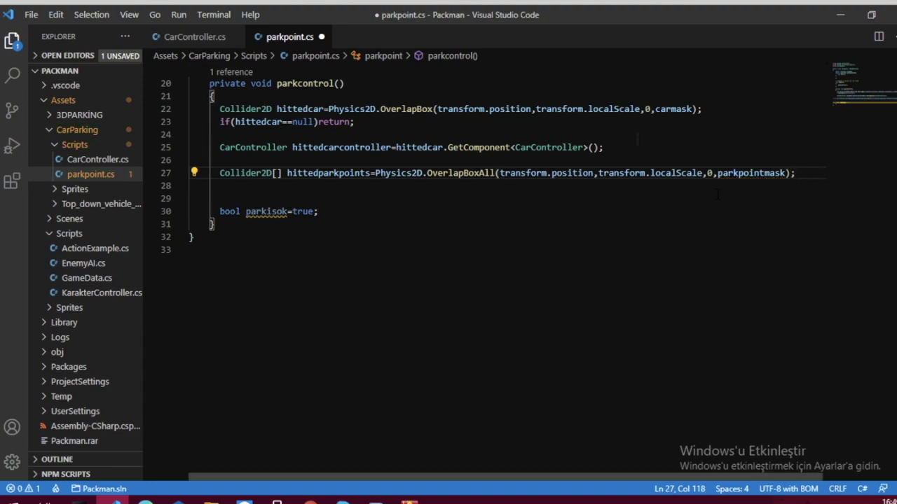
# - Remove the extra blank lines so only one precedes the parkisok declaration
pyautogui.press('Return')
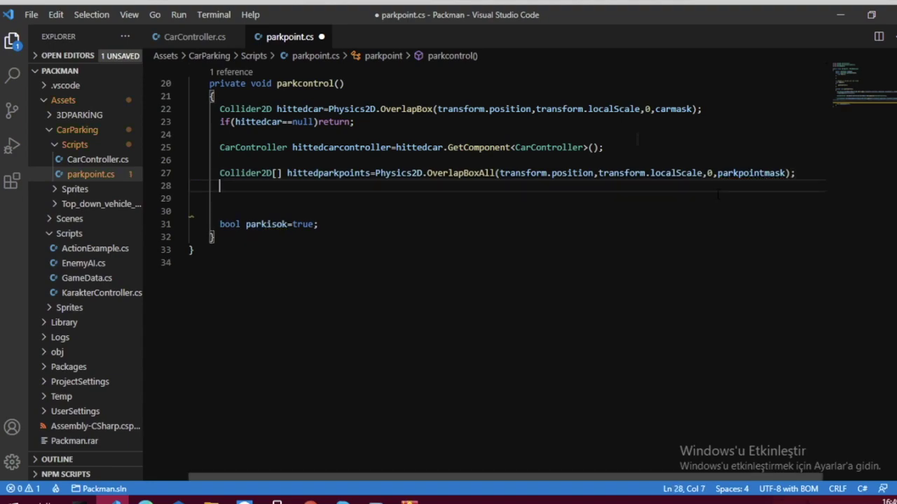
pyautogui.press('Return')
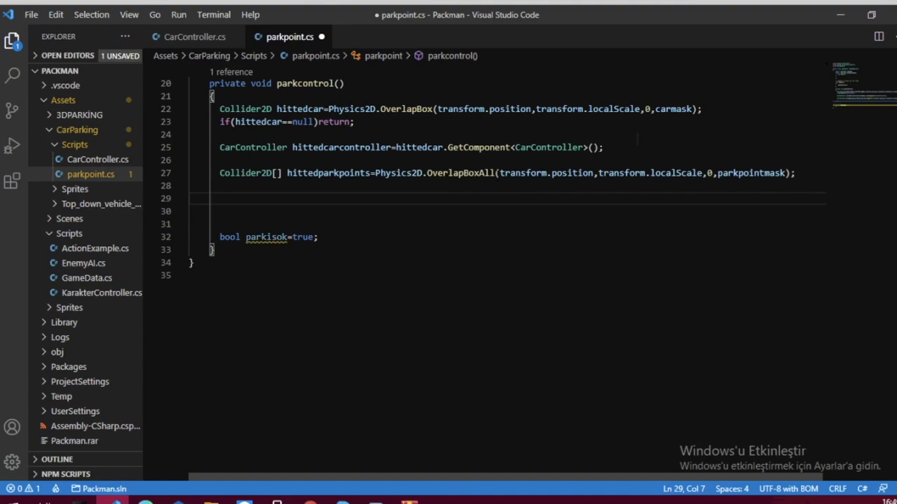
pyautogui.write('f')
pyautogui.press('BackSpace')
pyautogui.press('BackSpace')
pyautogui.press('Down')
pyautogui.press('Down')
pyautogui.press('Up')
pyautogui.hotkey('shift', 'Left')
pyautogui.press('BackSpace')
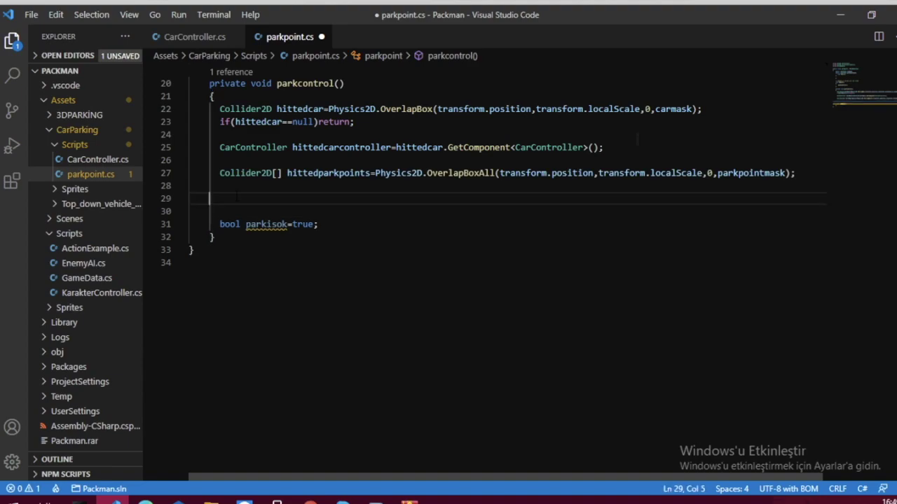
pyautogui.press('Delete')
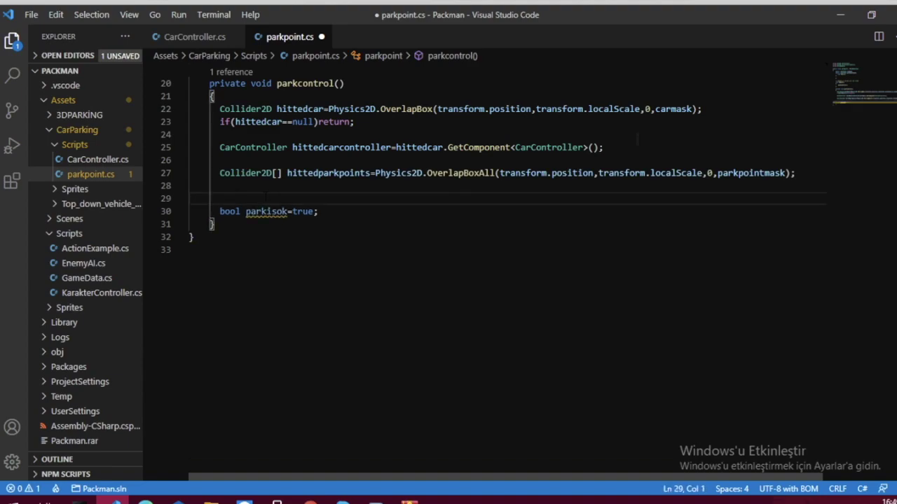
pyautogui.click(326, 210)
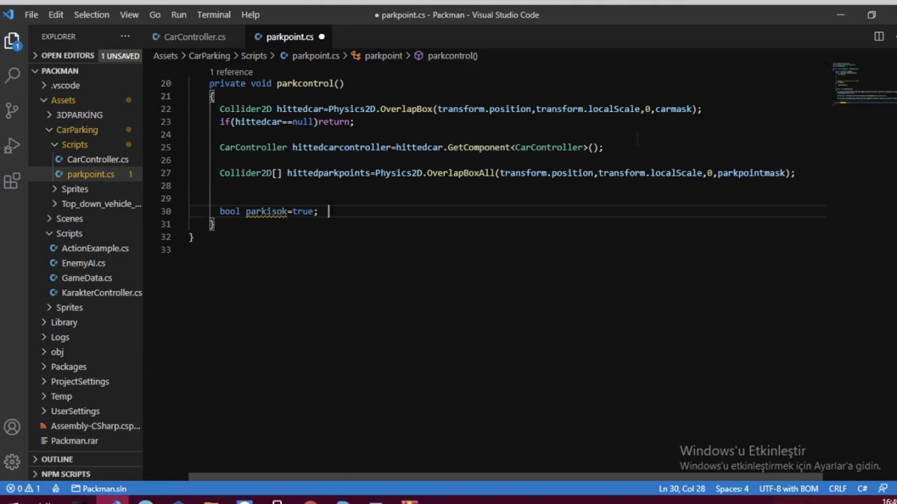
# - Below parkisok, write foreach(var item in hittedcarcontroller.parkobjects) with an empty braced body
pyautogui.press('Return')
pyautogui.press('Return')
pyautogui.write('for')
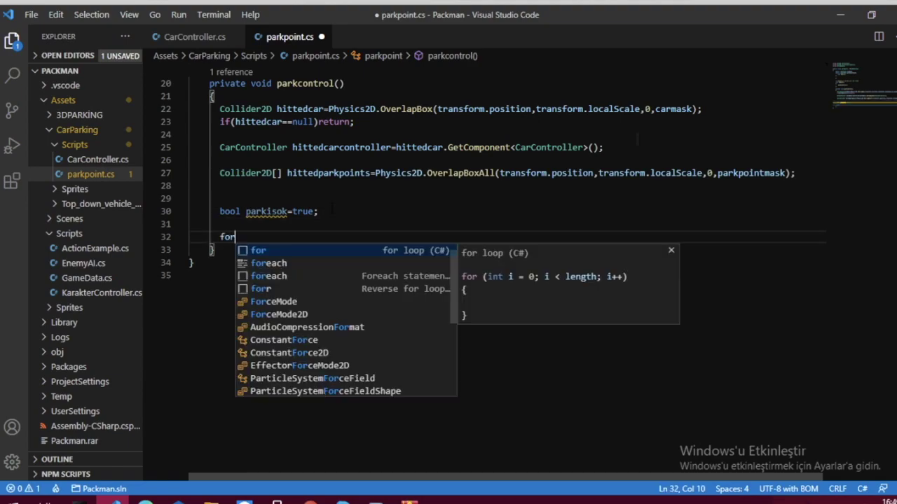
pyautogui.write('each(var i')
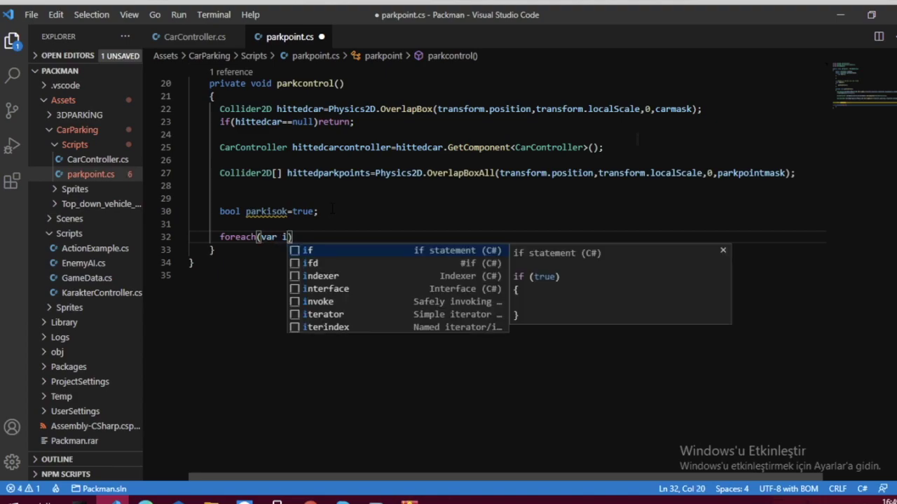
pyautogui.write('tem in ')
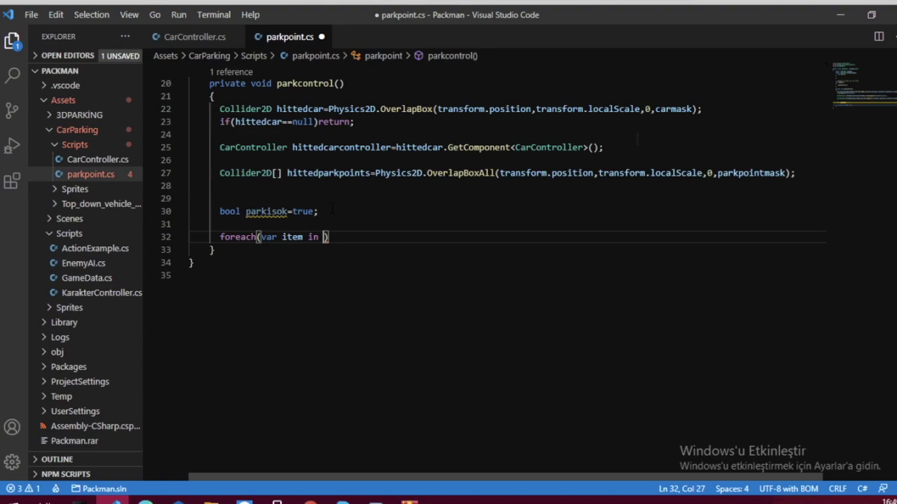
pyautogui.write('hi')
pyautogui.press('Down')
pyautogui.press('Down')
pyautogui.press('Return')
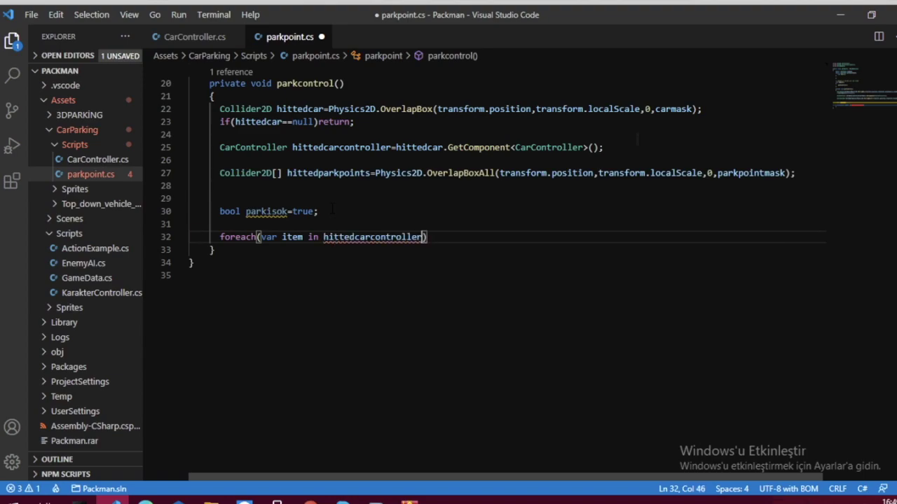
pyautogui.write('.')
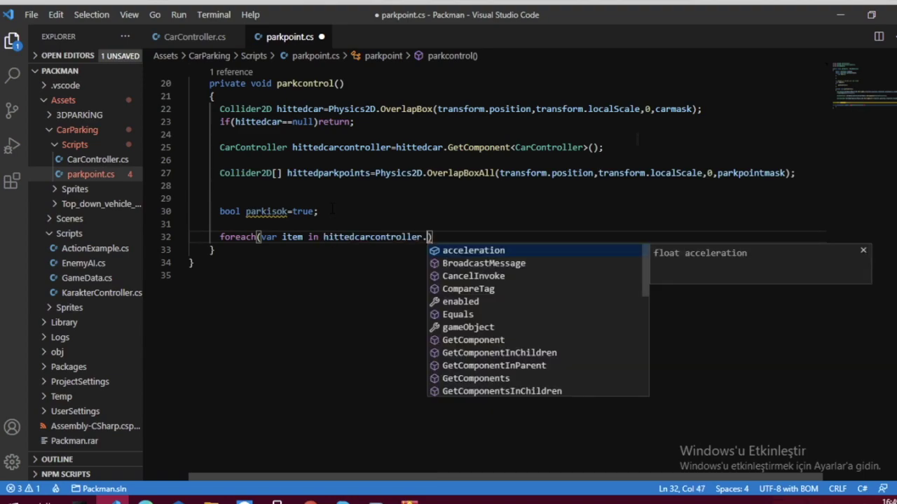
pyautogui.write('pa')
pyautogui.press('Tab')
pyautogui.write(')')
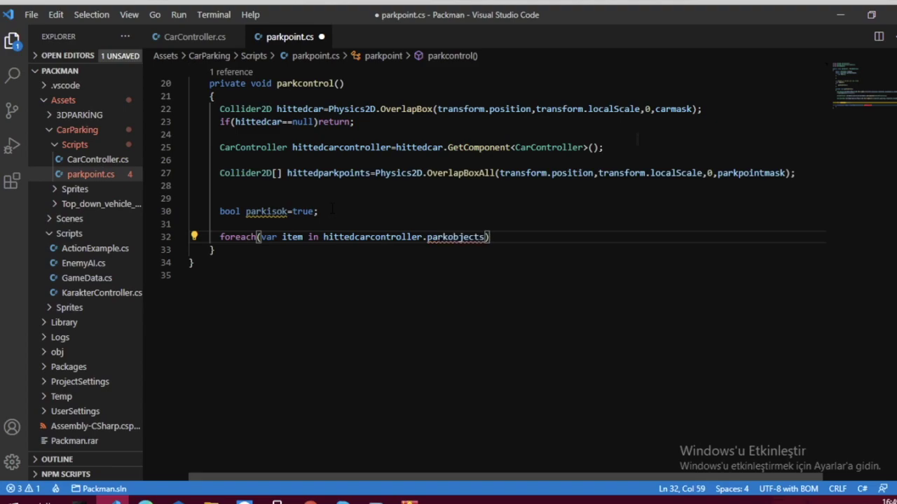
pyautogui.write('{')
pyautogui.press('Return')
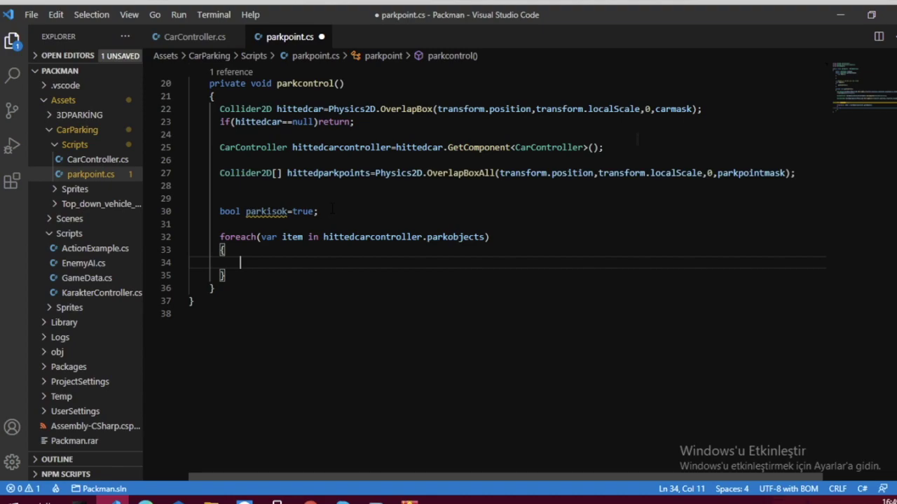
# - Inside the parkobjects loop, write foreach(var item2 in hittedparkpoints) with an empty braced body
pyautogui.write('for')
pyautogui.press('Down')
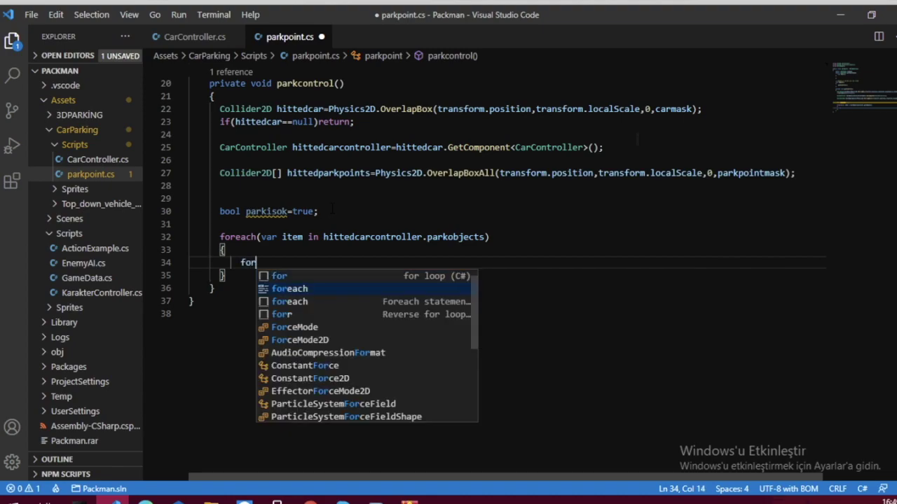
pyautogui.press('Tab')
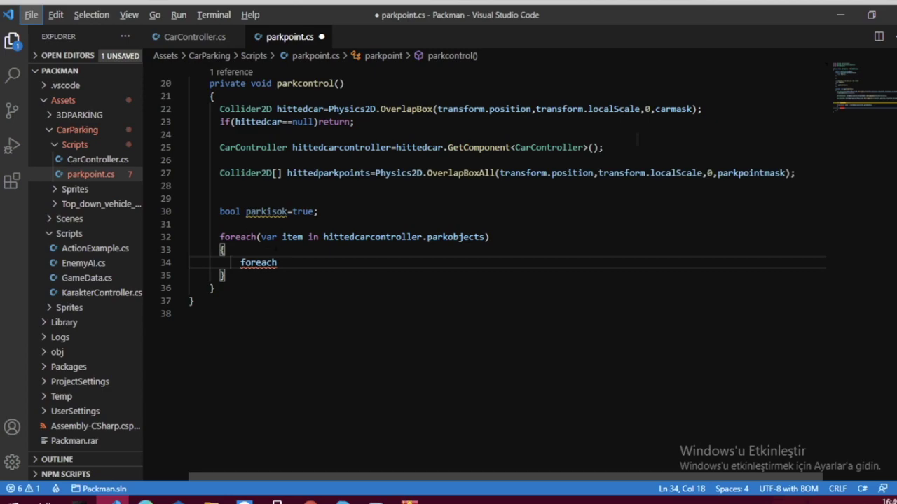
pyautogui.write('(')
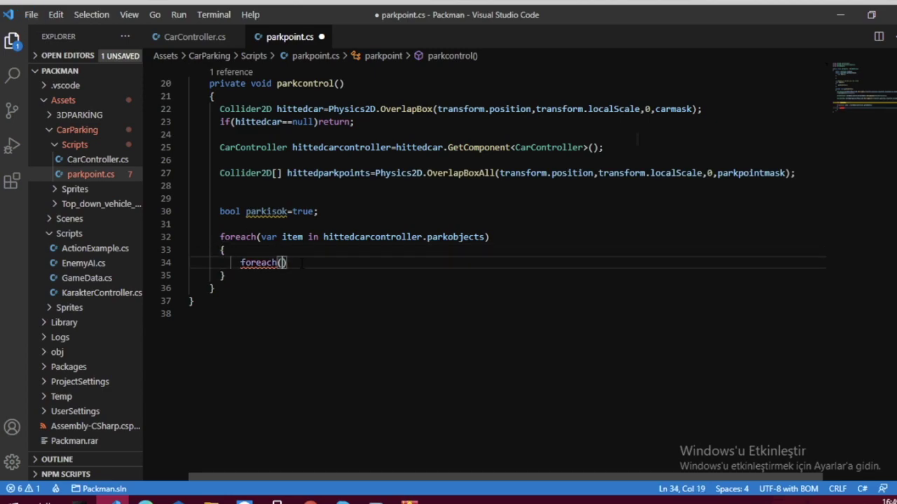
pyautogui.write('v')
pyautogui.press('BackSpace')
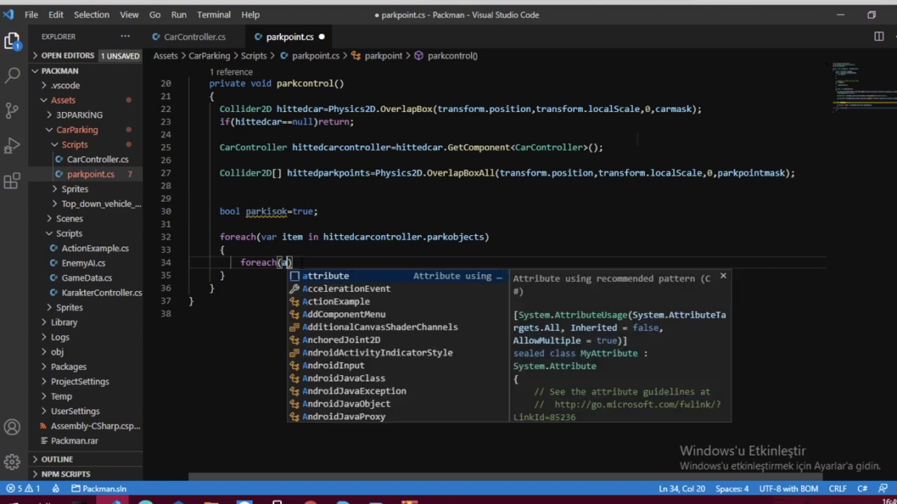
pyautogui.press('Escape')
pyautogui.write('c')
pyautogui.write('r ')
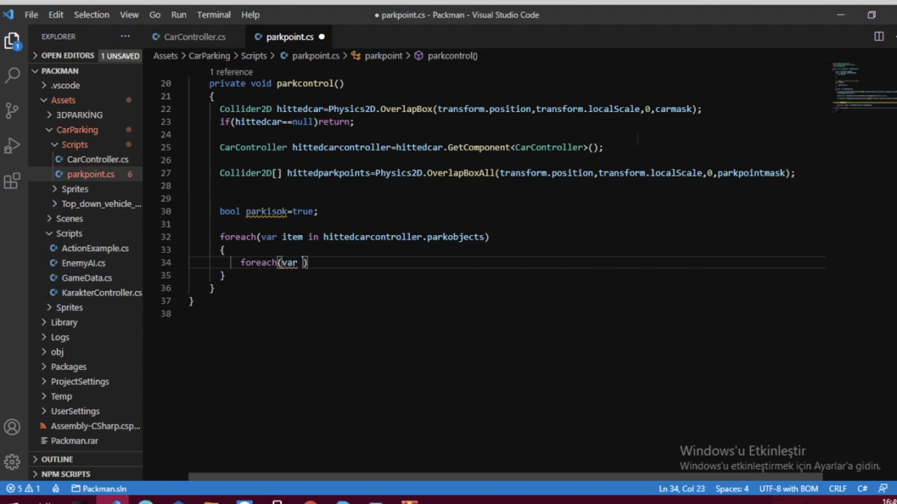
pyautogui.write('item2 int')
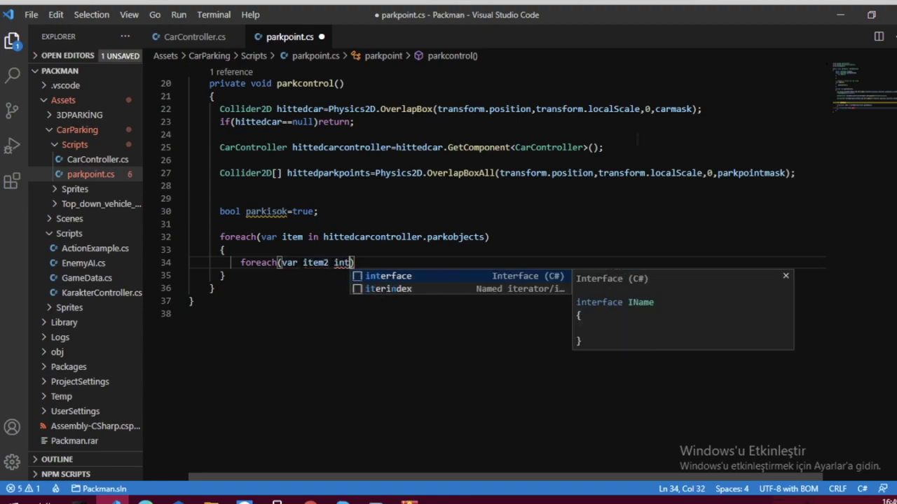
pyautogui.press('BackSpace')
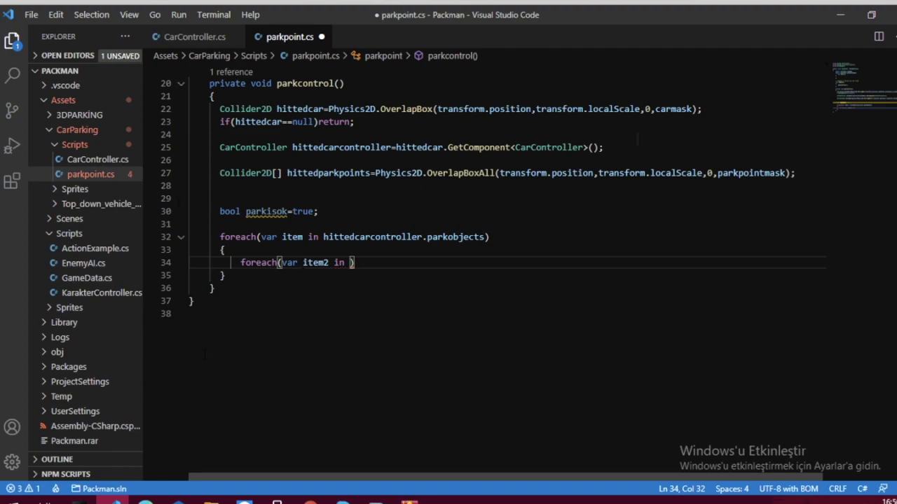
pyautogui.write('hitt')
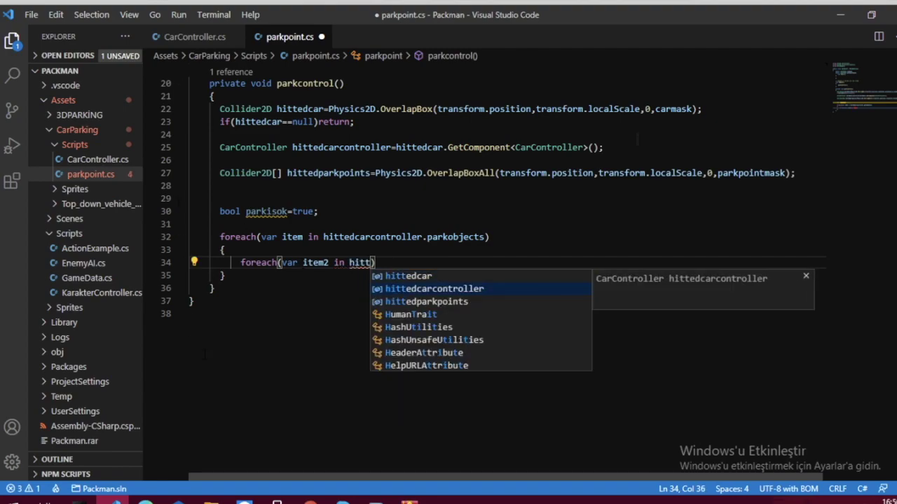
pyautogui.press('Tab')
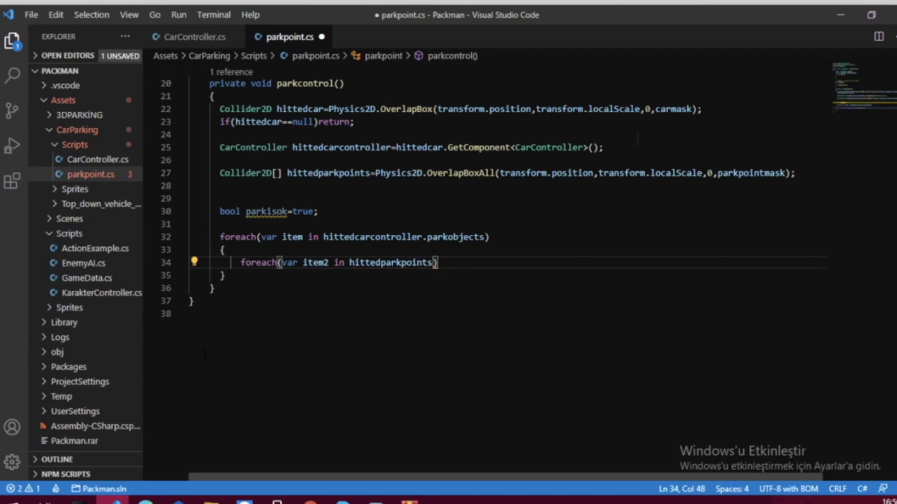
pyautogui.press('Right')
pyautogui.press('Return')
pyautogui.write('{')
pyautogui.press('Return')
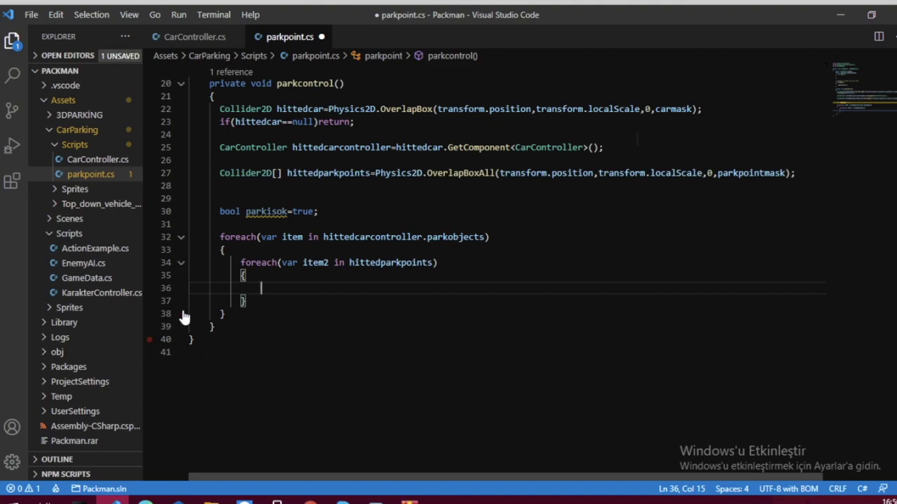
# - Declare bool result=false; in the outer loop above the inner foreach
pyautogui.click(251, 250)
pyautogui.press('Return')
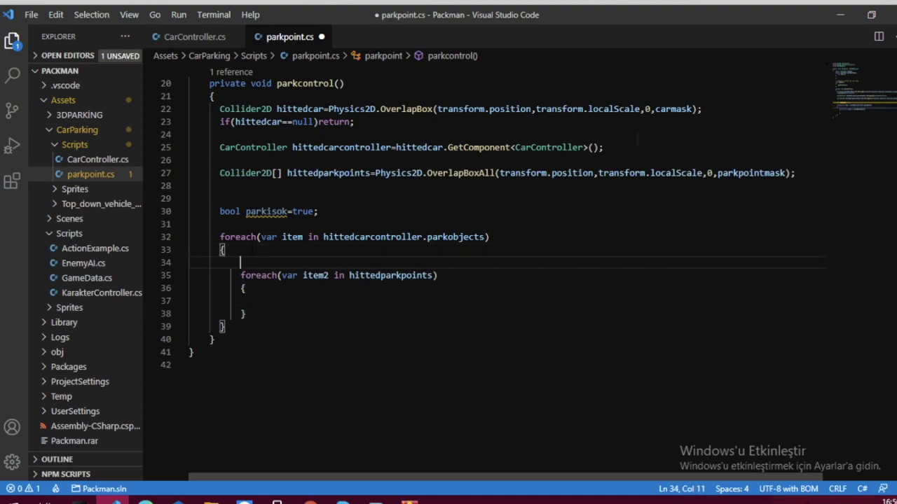
pyautogui.write('bool r')
pyautogui.write('esult=false;')
# - Inside the inner loop, add an if(item==item2) block
pyautogui.click(191, 300)
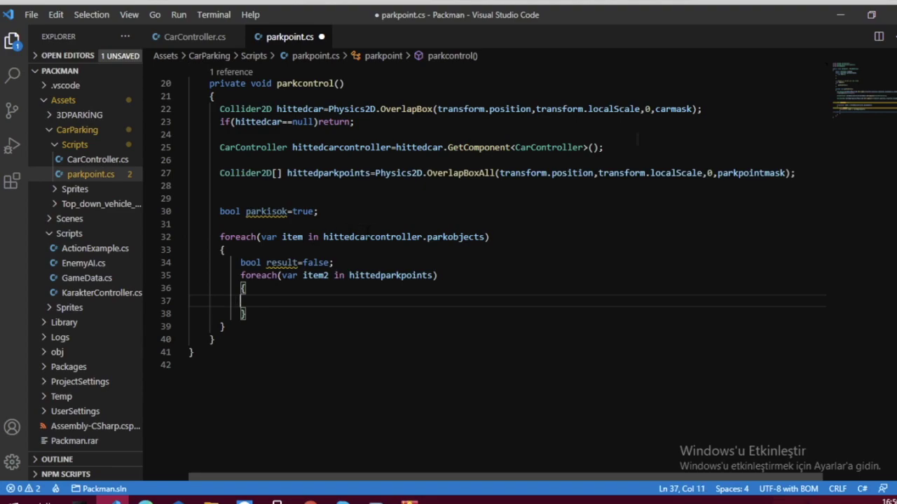
pyautogui.doubleClick(292, 237)
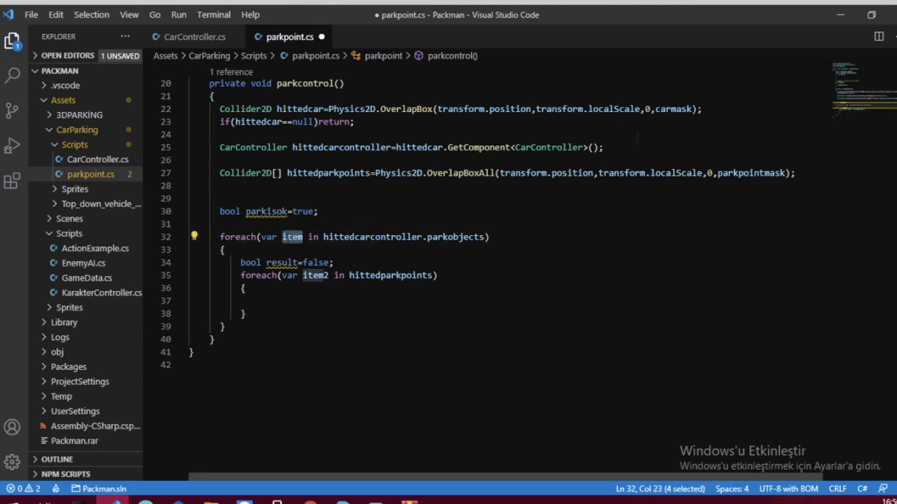
pyautogui.doubleClick(313, 276)
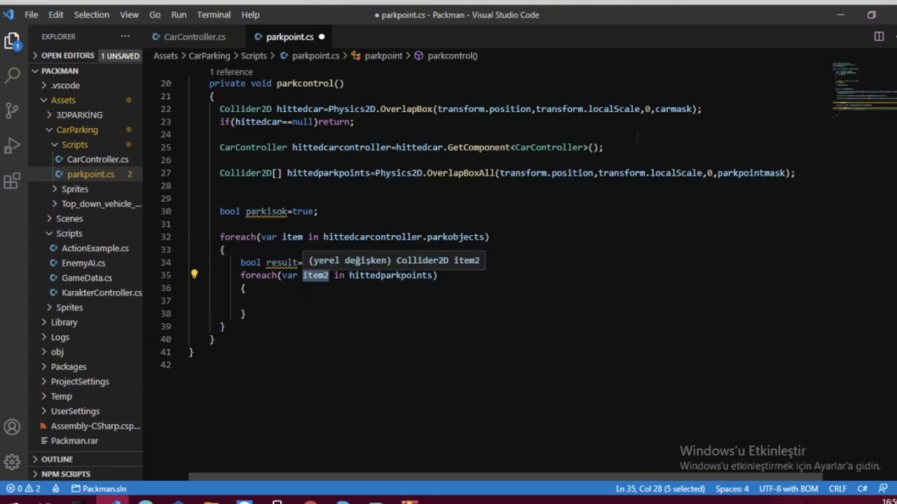
pyautogui.click(317, 299)
pyautogui.write('if')
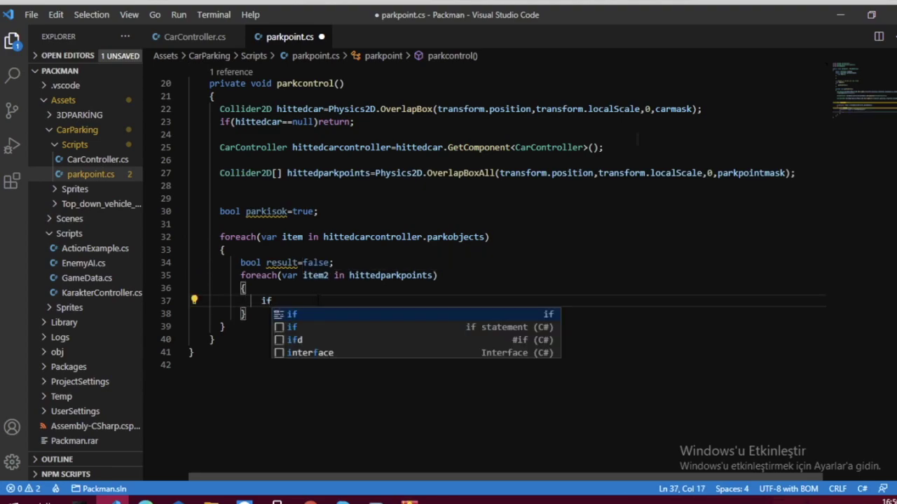
pyautogui.write('(i')
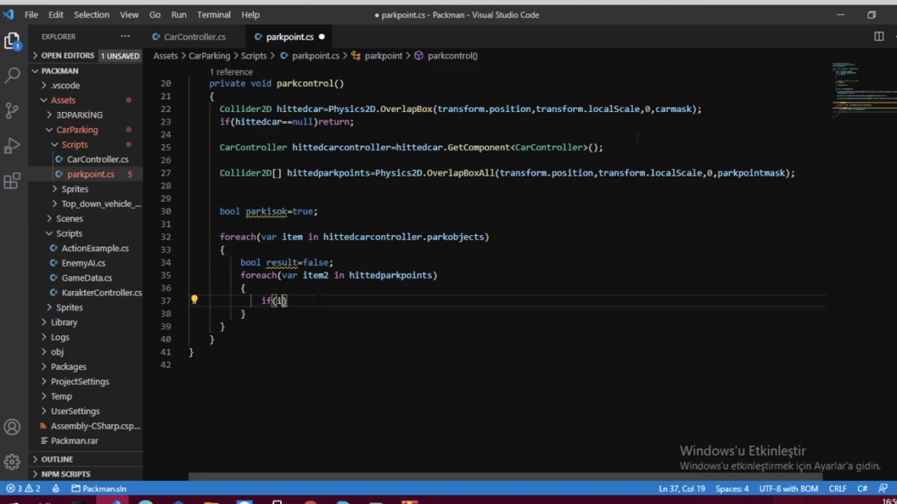
pyautogui.write('tem')
pyautogui.press('Escape')
pyautogui.write('==ir')
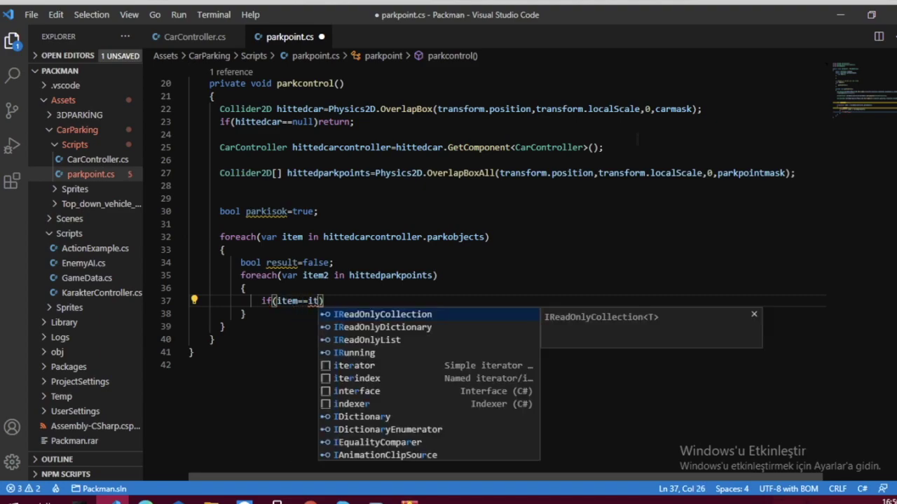
pyautogui.write('e')
pyautogui.press('Tab')
pyautogui.press('End')
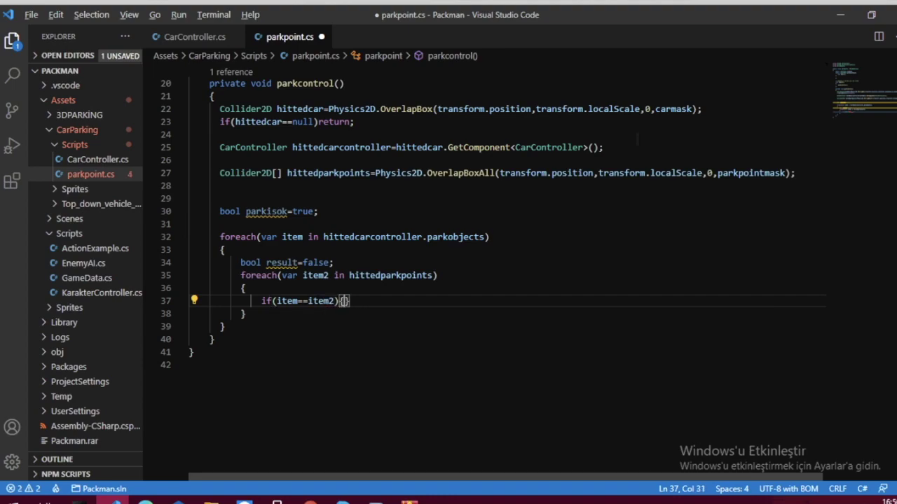
pyautogui.press('Return')
pyautogui.write('{')
pyautogui.press('Return')
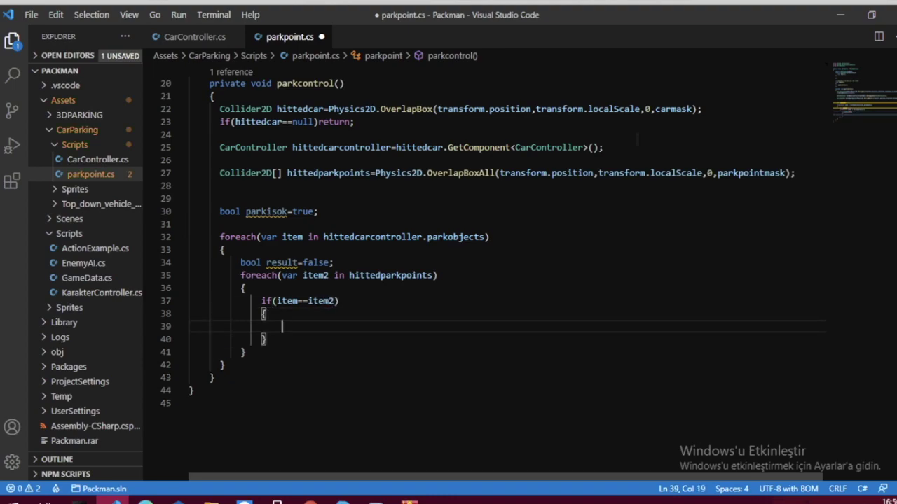
# - Make the if block set result=true; and then break;
pyautogui.write('result=')
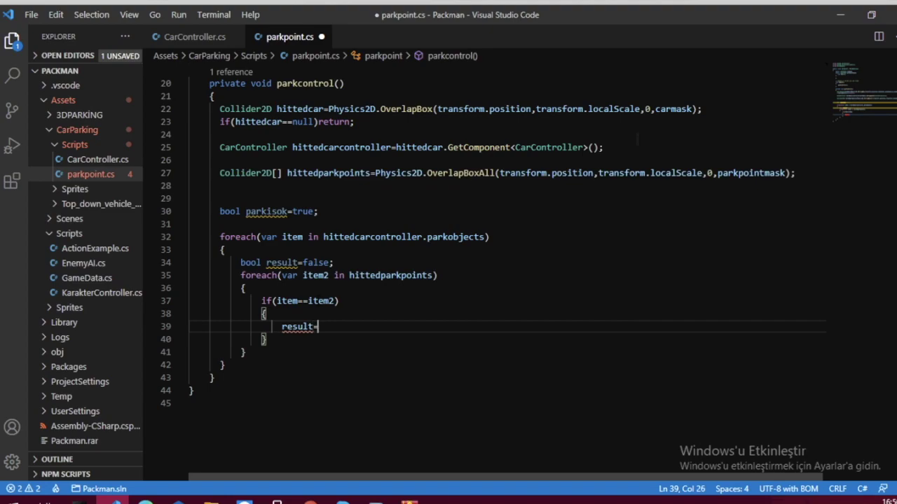
pyautogui.write('rru')
pyautogui.press('BackSpace')
pyautogui.press('BackSpace')
pyautogui.press('BackSpace')
pyautogui.write('tr')
pyautogui.press('Tab')
pyautogui.press('BackSpace')
pyautogui.press('BackSpace')
pyautogui.press('BackSpace')
pyautogui.press('BackSpace')
pyautogui.press('BackSpace')
pyautogui.press('BackSpace')
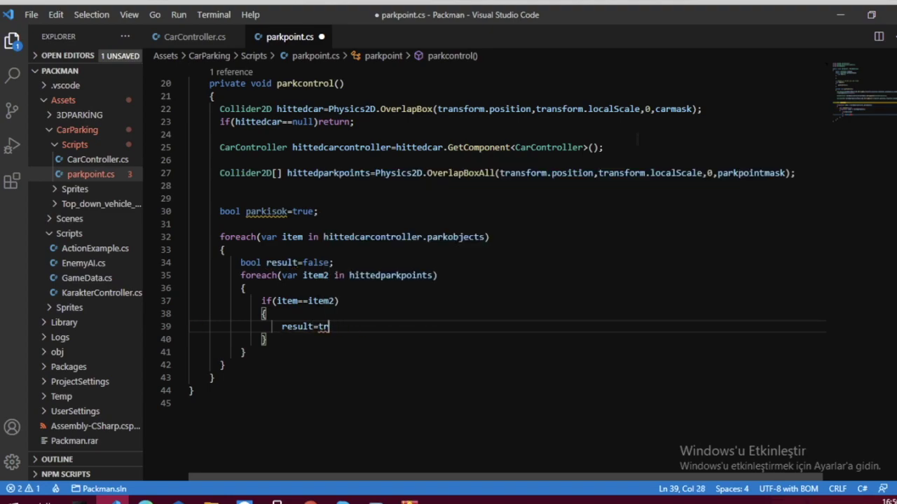
pyautogui.write('ue;')
pyautogui.press('Return')
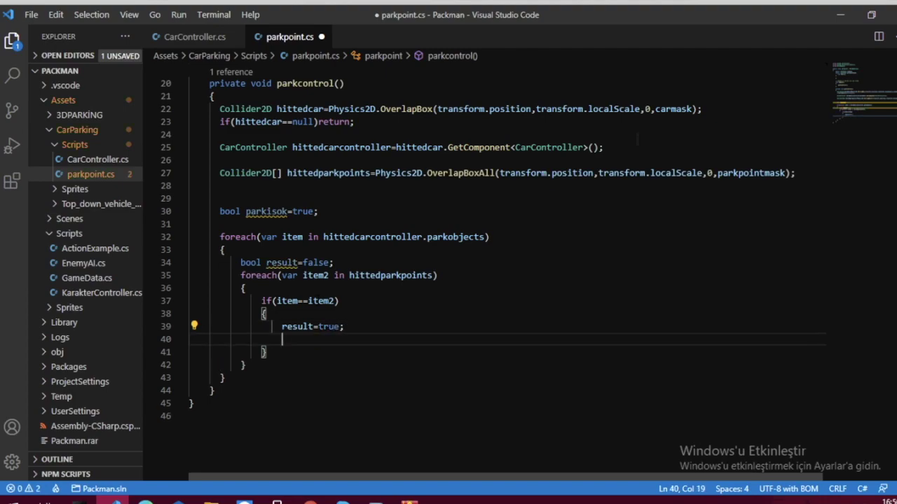
pyautogui.write('br')
pyautogui.press('BackSpace')
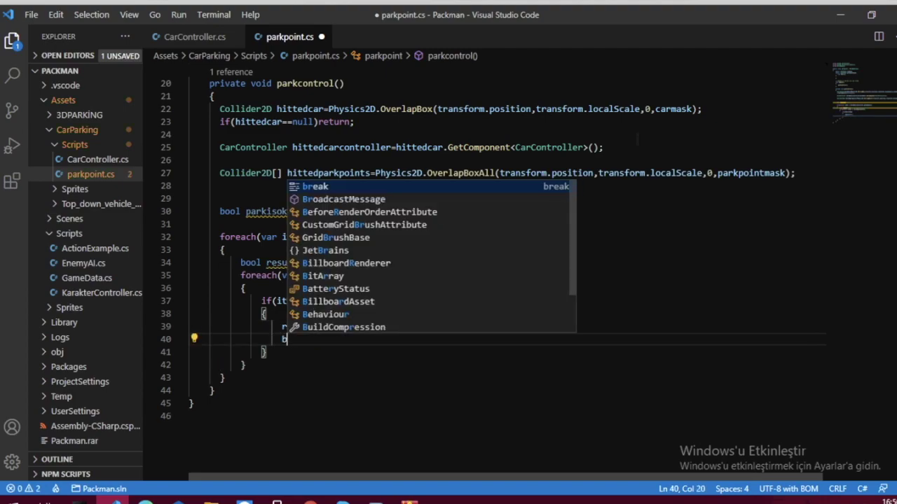
pyautogui.press('BackSpace')
pyautogui.press('BackSpace')
pyautogui.write('break;')
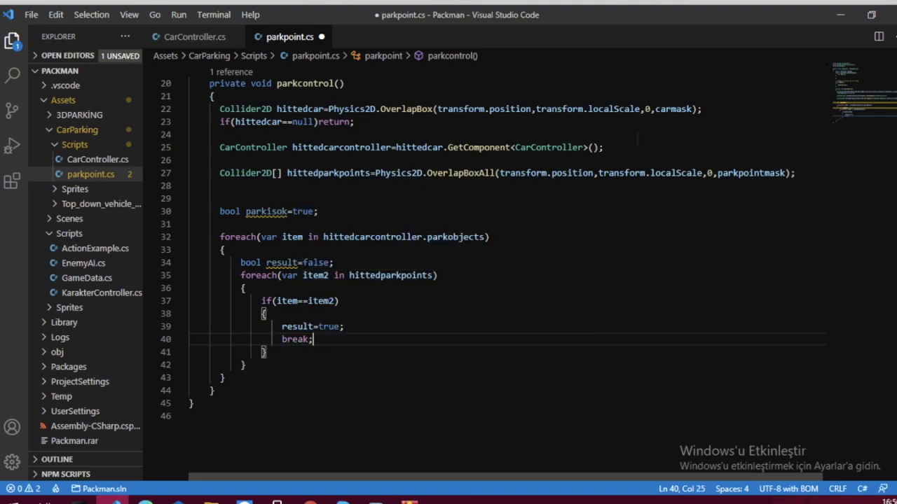
pyautogui.click(279, 365)
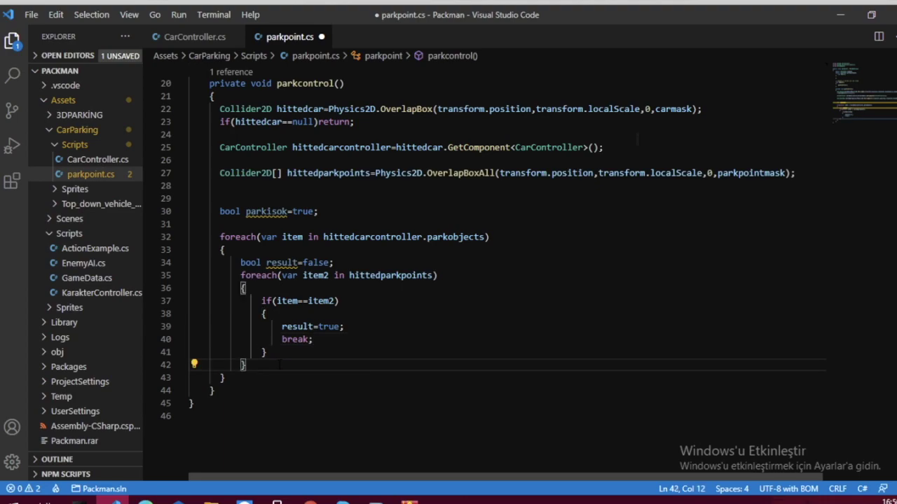
# - After the inner loop, add an if(result==false) block with braces on separate lines
pyautogui.press('Return')
pyautogui.write('if')
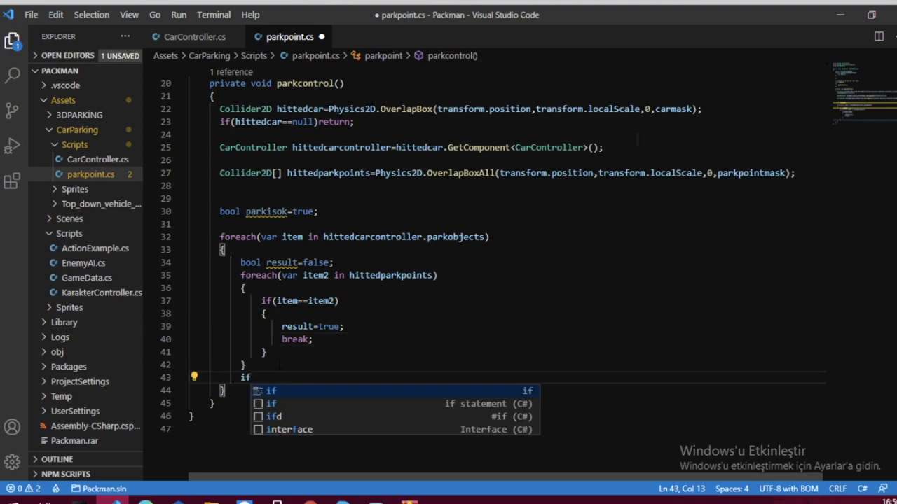
pyautogui.write('(res')
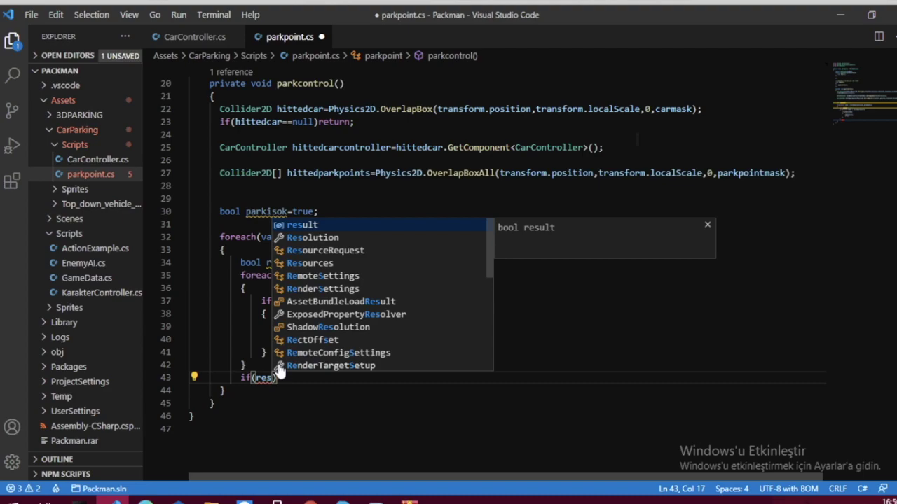
pyautogui.press('Tab')
pyautogui.write('==')
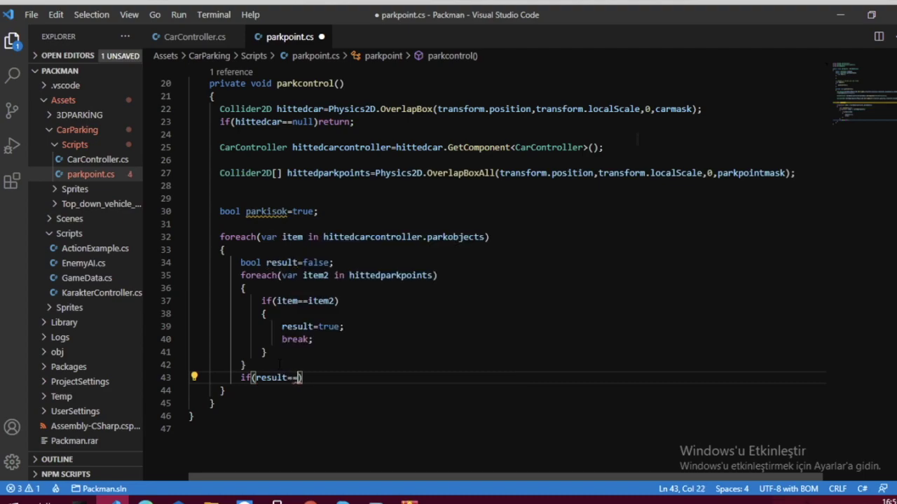
pyautogui.write('fa')
pyautogui.press('Tab')
pyautogui.write(')')
pyautogui.press('Return')
pyautogui.write('{')
pyautogui.press('Return')
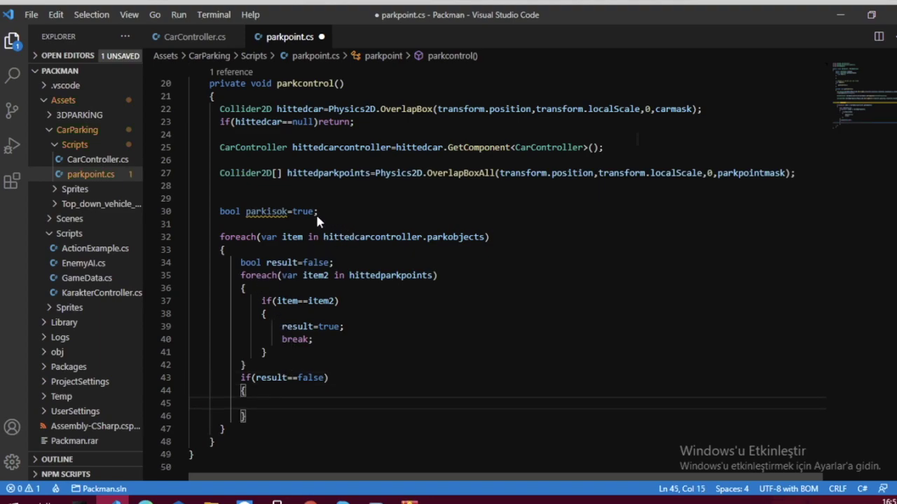
pyautogui.scroll(-1, 279, 329)
# - Inside the if block, write parkisok=false; followed by break;
pyautogui.write('bre')
pyautogui.press('Tab')
pyautogui.write(';')
pyautogui.press('Up')
pyautogui.press('Return')
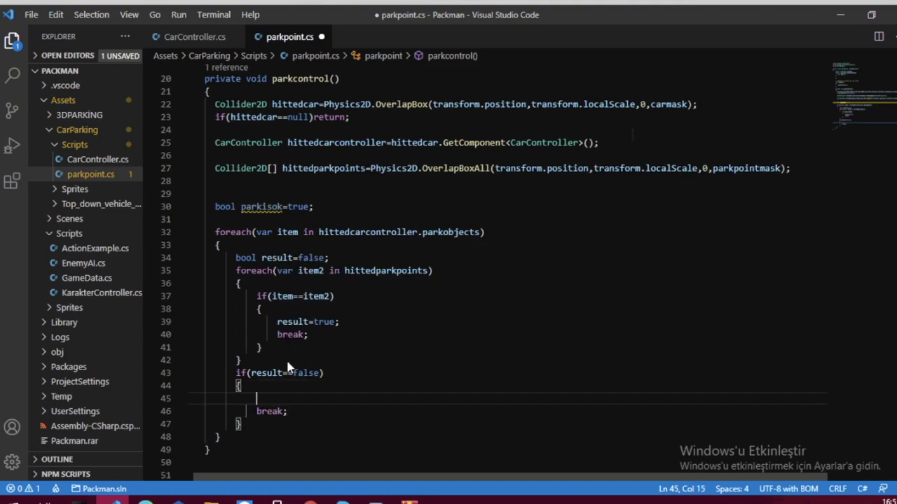
pyautogui.write('parki')
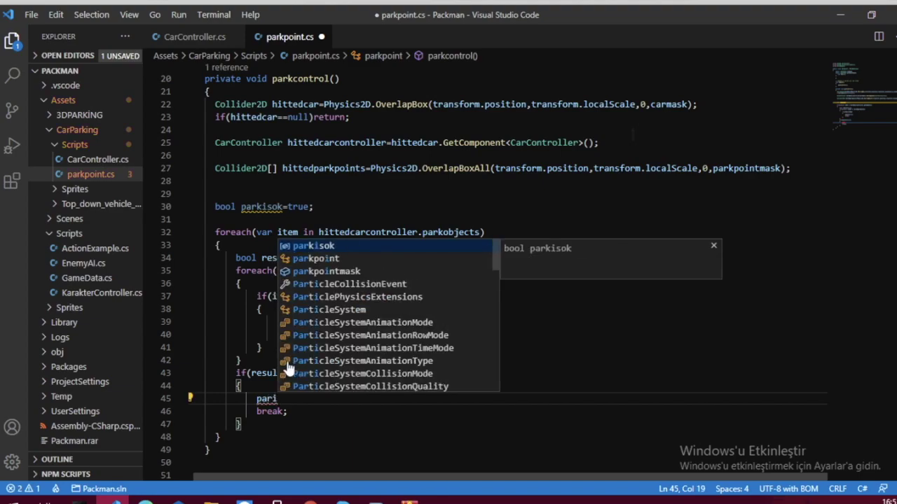
pyautogui.press('Tab')
pyautogui.write('=f')
pyautogui.press('Tab')
pyautogui.write(';')
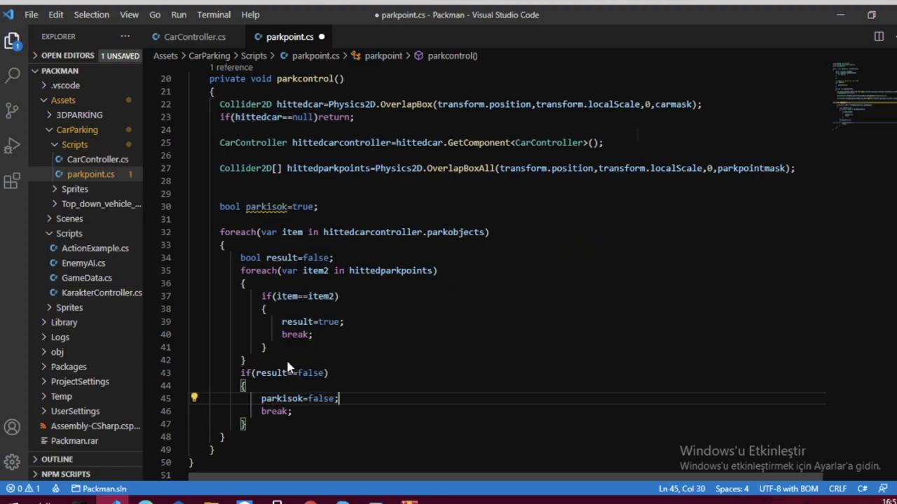
pyautogui.scroll(-2, 275, 355)
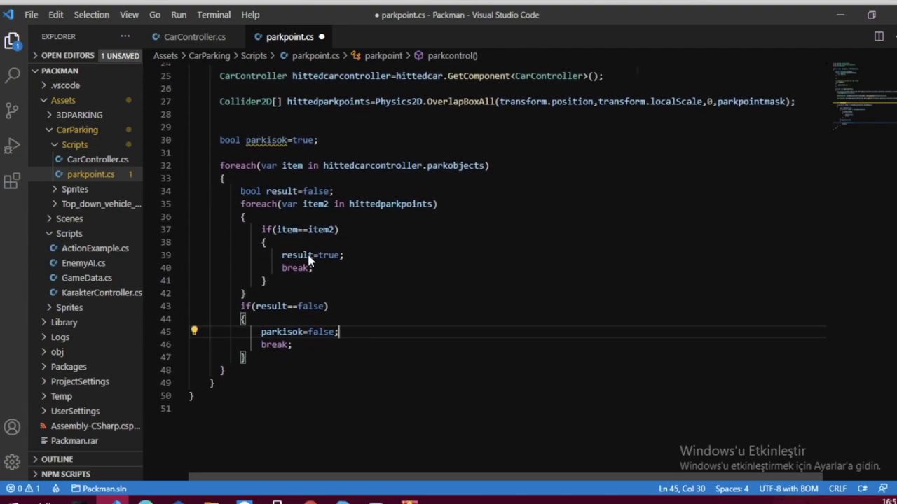
# - Review hittedcarcontroller and parkisok=false, collapsing and re-expanding the outer foreach block
pyautogui.moveTo(310, 257)
pyautogui.doubleClick(371, 166)
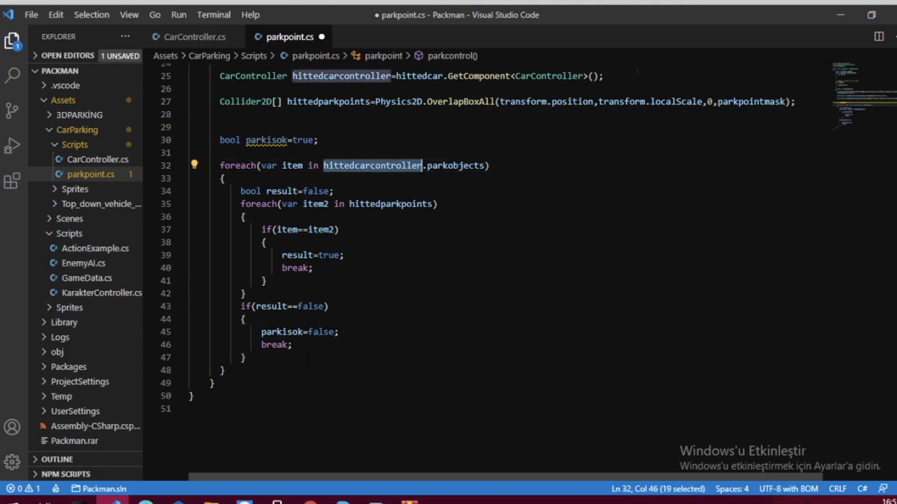
pyautogui.moveTo(262, 332); pyautogui.dragTo(334, 332)
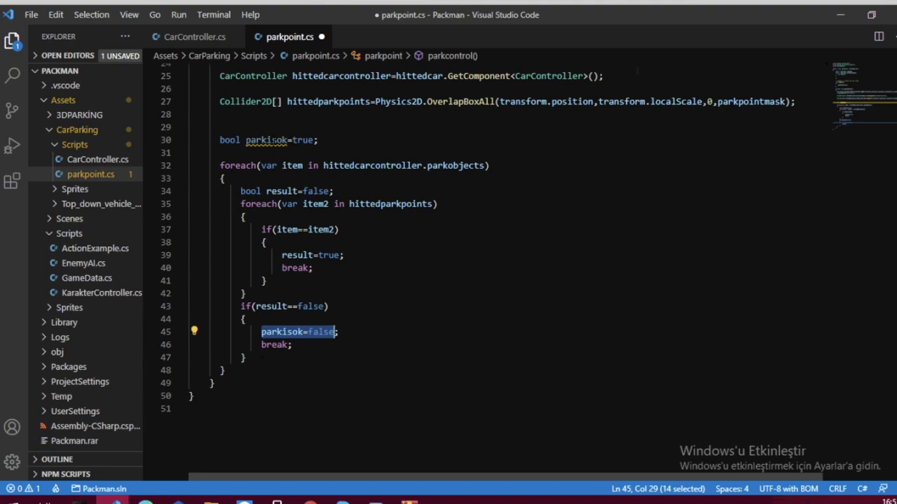
pyautogui.click(270, 140)
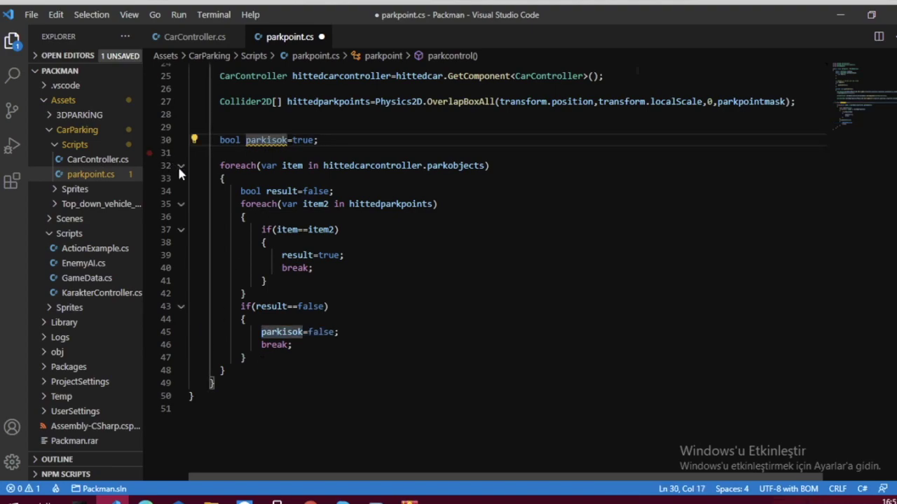
pyautogui.click(181, 167)
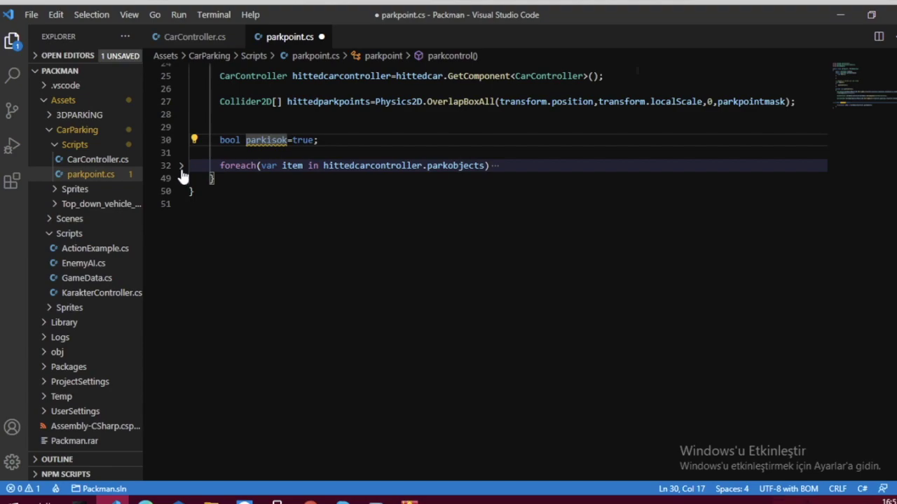
pyautogui.click(180, 166)
# - Insert a blank line after the outer parkobjects loop's closing brace
pyautogui.click(240, 370)
pyautogui.press('Return')
pyautogui.press('Return')
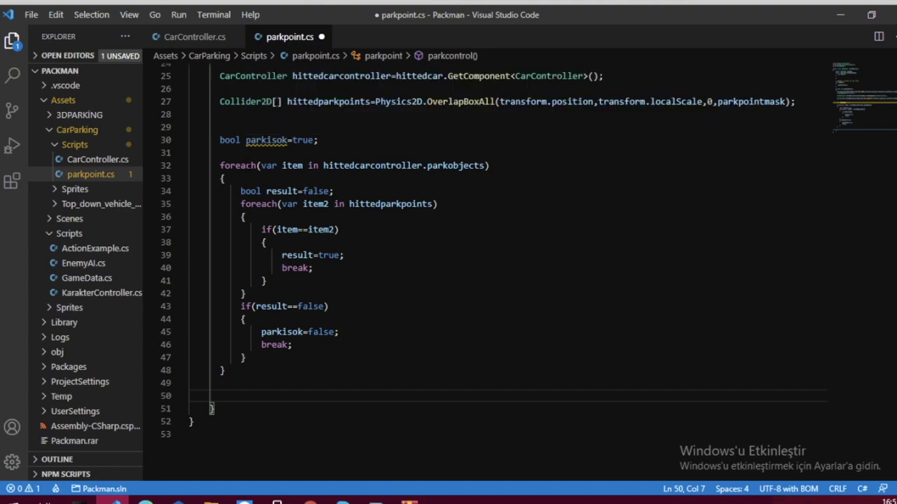
pyautogui.scroll(4, 212, 408)
pyautogui.scroll(4, 212, 409)
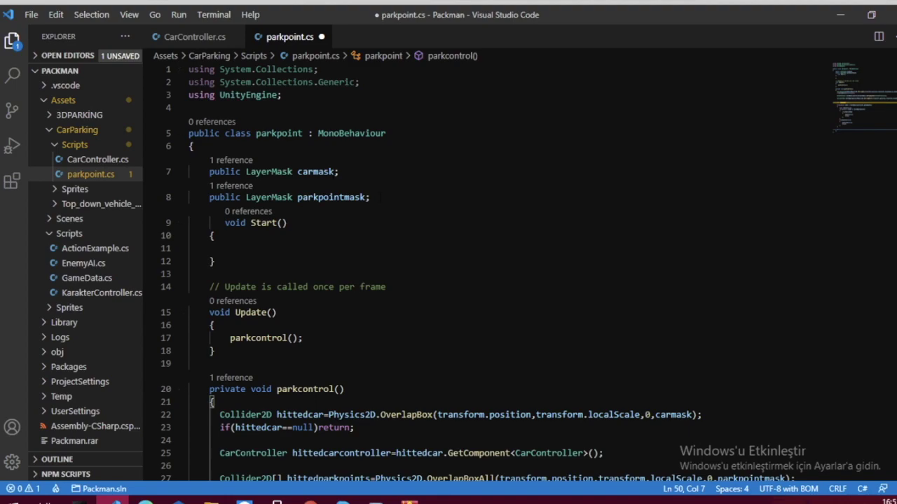
# - Declare public SpriteRenderer spriteRenderer; below the LayerMask fields
pyautogui.click(380, 197)
pyautogui.press('Return')
pyautogui.press('Return')
pyautogui.write('pr')
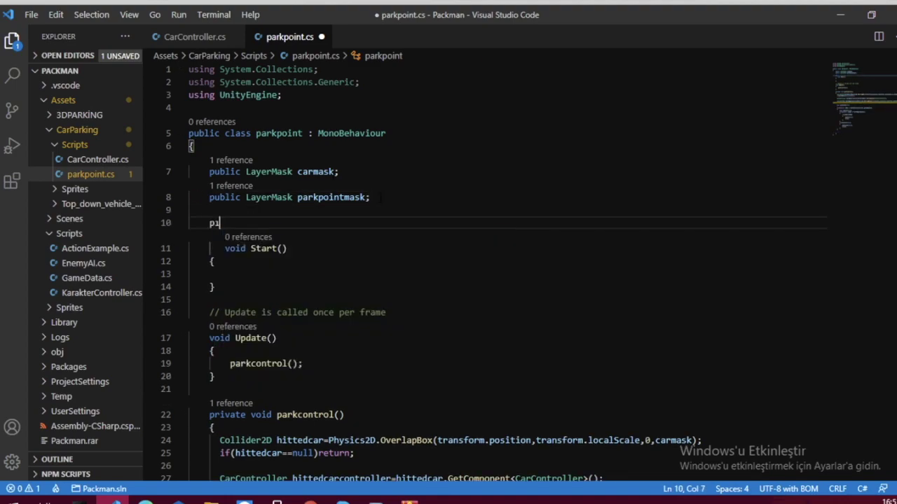
pyautogui.press('BackSpace')
pyautogui.press('BackSpace')
pyautogui.write('pub')
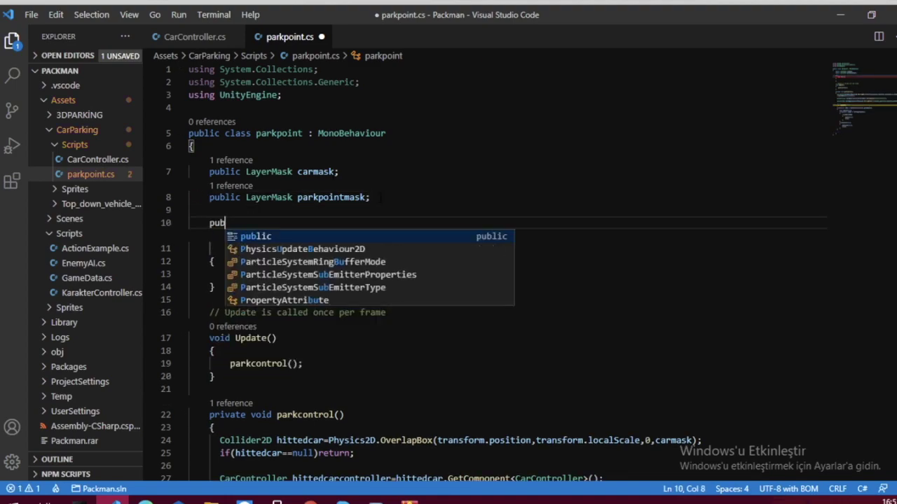
pyautogui.write('lic spri')
pyautogui.press('BackSpace')
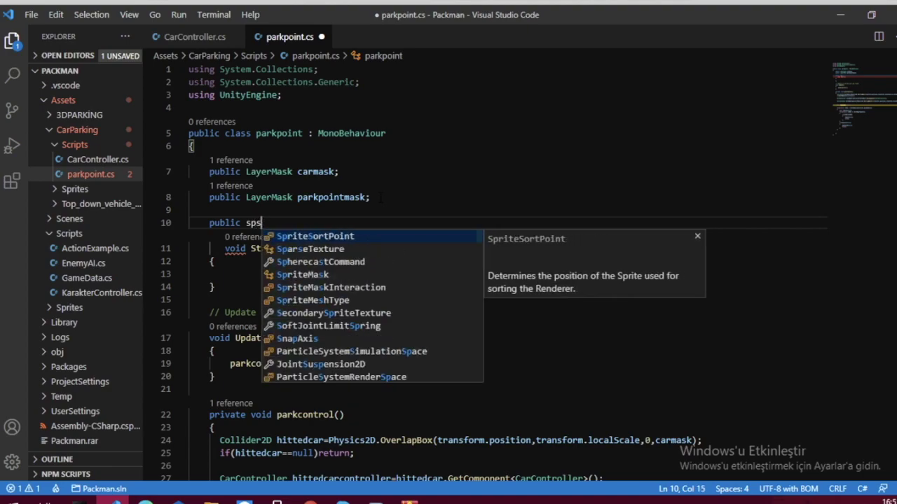
pyautogui.press('BackSpace')
pyautogui.write('ri')
pyautogui.press('Tab')
pyautogui.write('Sp')
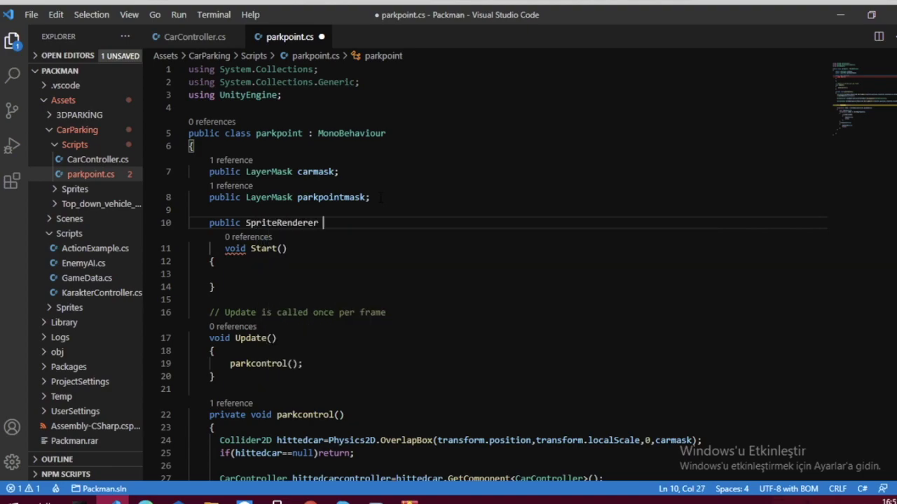
pyautogui.write('riteRender')
pyautogui.press('BackSpace')
pyautogui.press('BackSpace')
pyautogui.press('BackSpace')
pyautogui.press('BackSpace')
pyautogui.press('BackSpace')
pyautogui.write('spriteRender')
pyautogui.press('Tab')
pyautogui.write(';')
# - In Start, assign spriteRenderer = GetComponent<SpriteRenderer>();
pyautogui.press('Down')
pyautogui.press('Down')
pyautogui.press('Down')
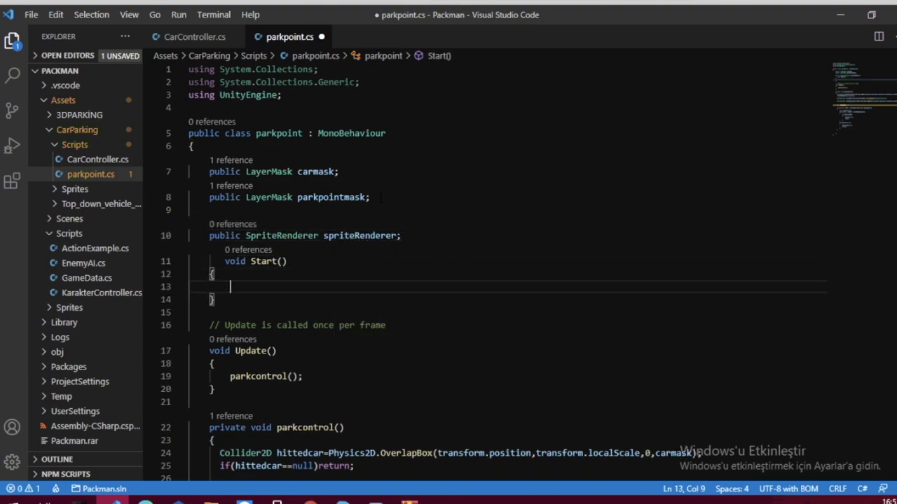
pyautogui.write('spr')
pyautogui.press('Tab')
pyautogui.write('=')
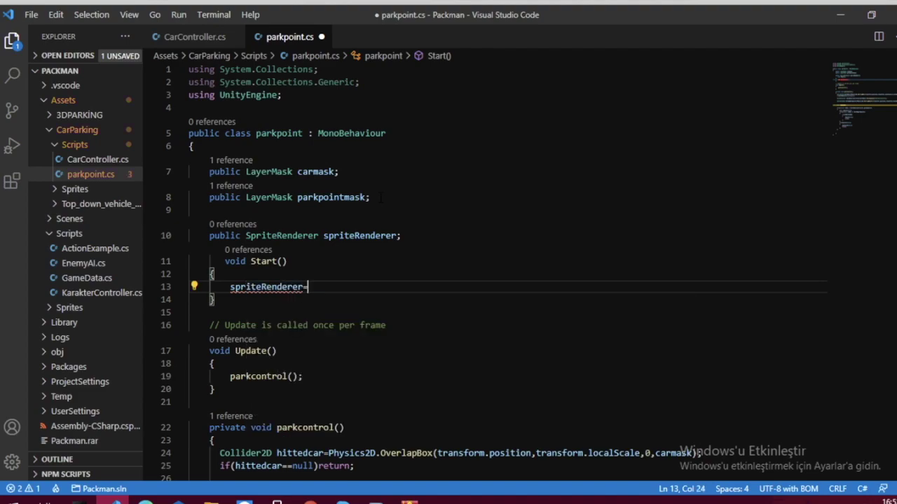
pyautogui.write('getc')
pyautogui.press('Tab')
pyautogui.write('<sp')
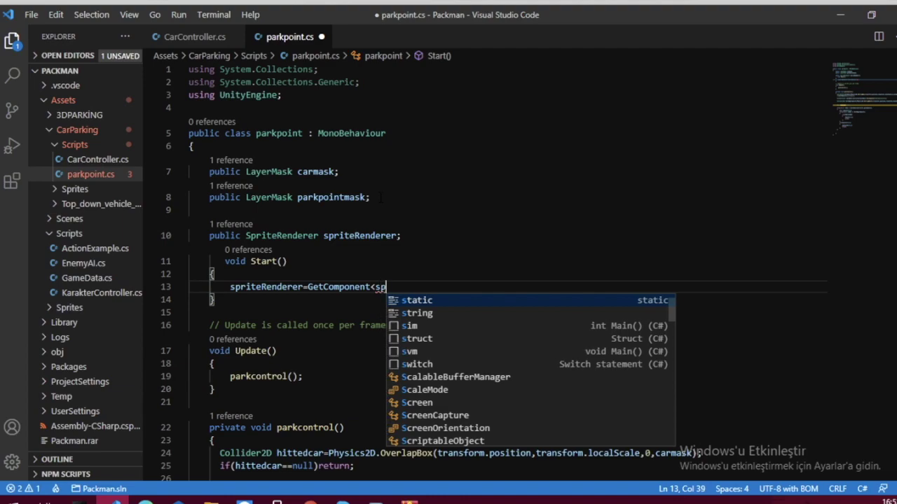
pyautogui.write('ri')
pyautogui.press('Tab')
pyautogui.write('>')
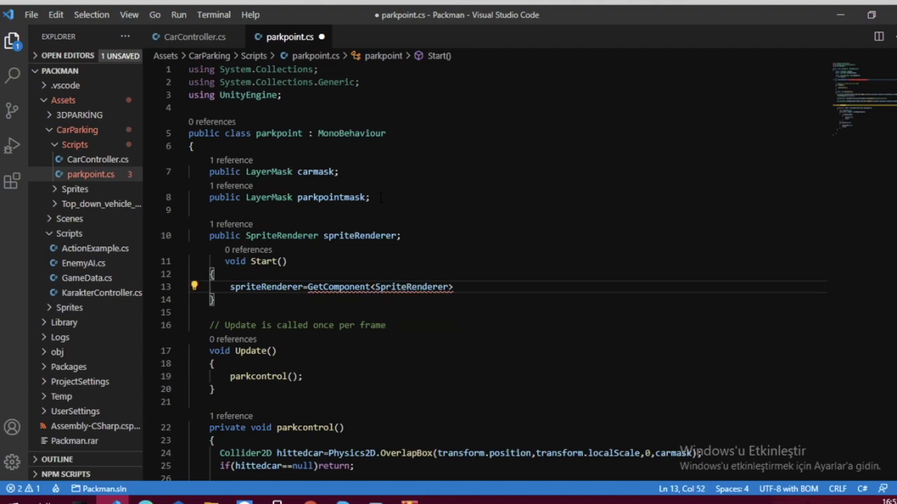
pyautogui.write('();')
# - Below the SpriteRenderer field, start declaring a public Color32 parkcolor field
pyautogui.press('Down')
pyautogui.press('Up')
pyautogui.press('Up')
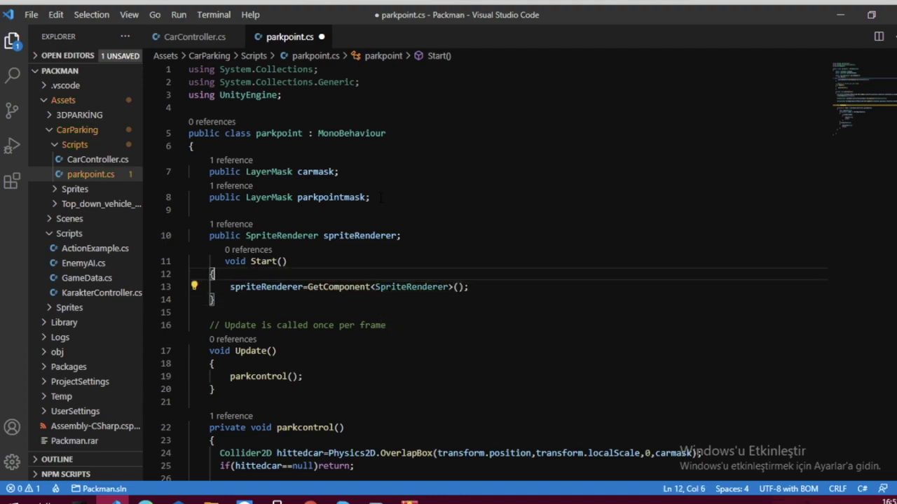
pyautogui.press('Up')
pyautogui.press('Up')
pyautogui.press('End')
pyautogui.press('Return')
pyautogui.press('Return')
pyautogui.press('Up')
pyautogui.press('Tab')
pyautogui.write('pu')
pyautogui.press('Tab')
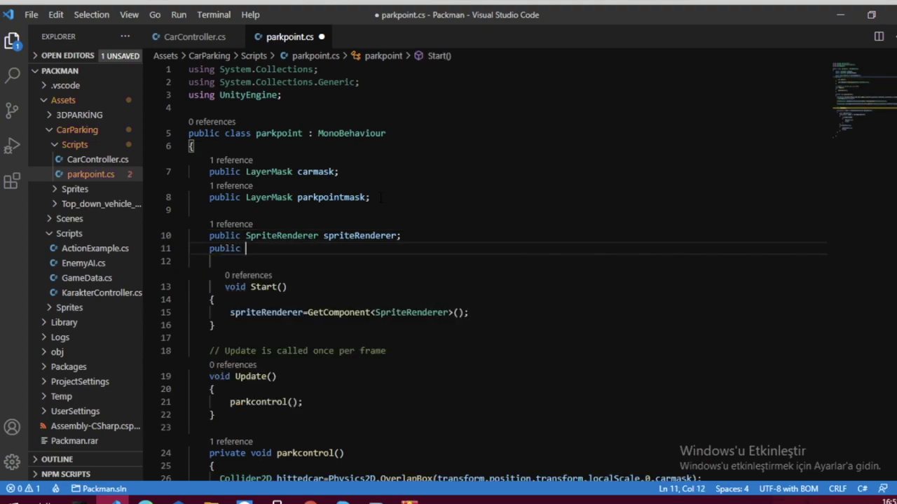
pyautogui.write('color')
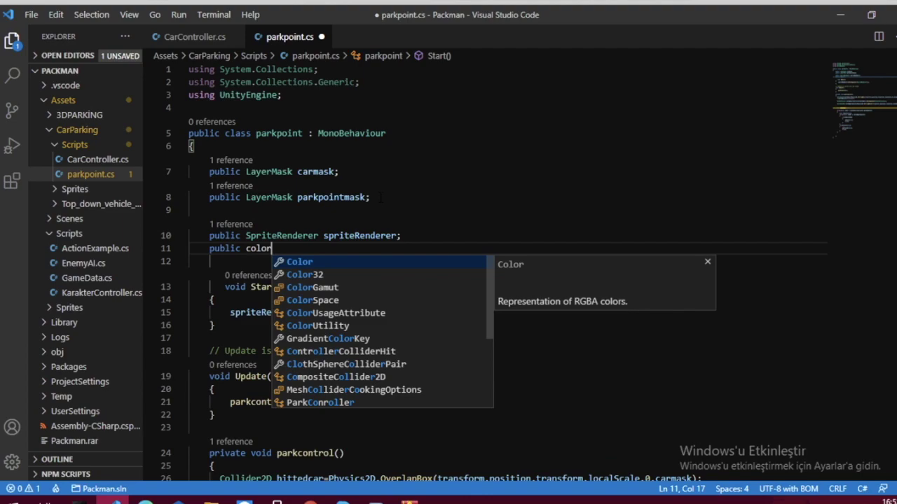
pyautogui.press('Down')
pyautogui.press('Tab')
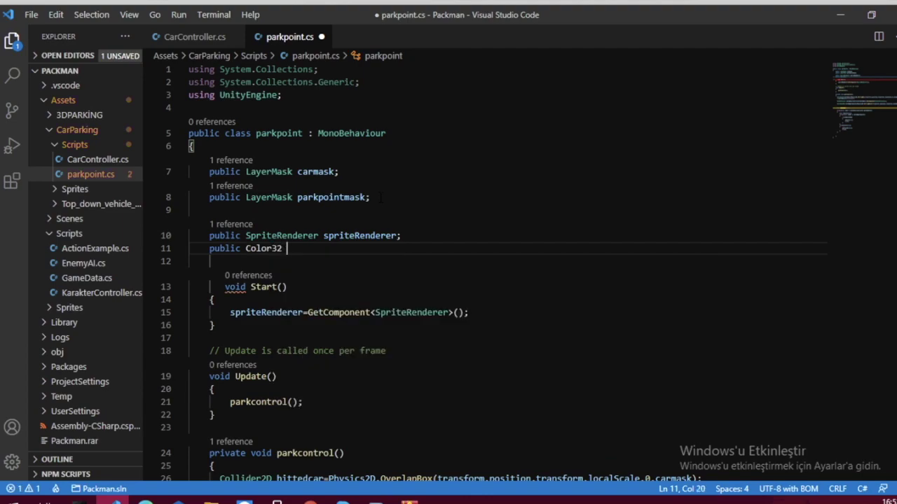
pyautogui.write('par')
pyautogui.write('kcolor;')
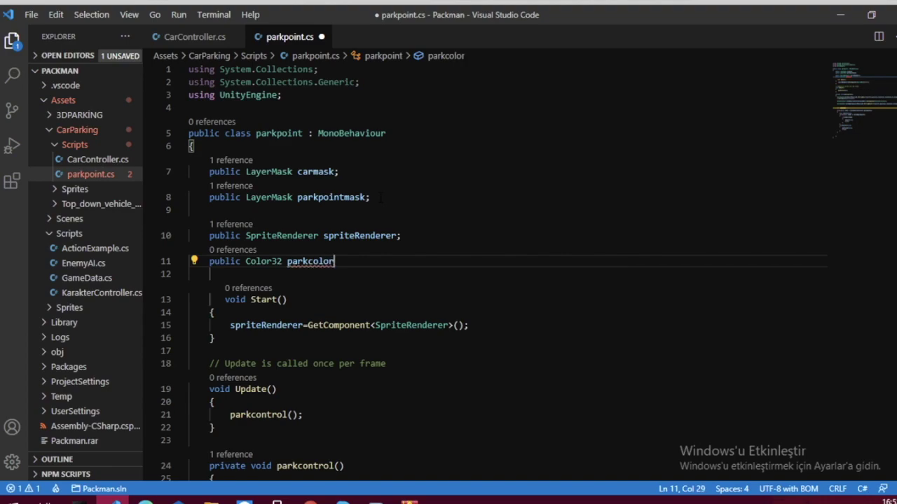
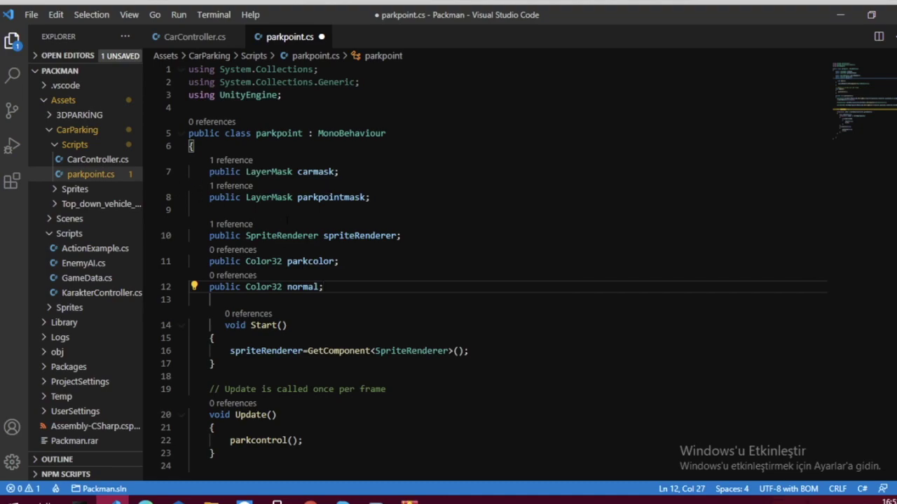
# - Add an if (parkisok) block with braces on line 55 of parkcontrol
pyautogui.scroll(-3, 346, 217)
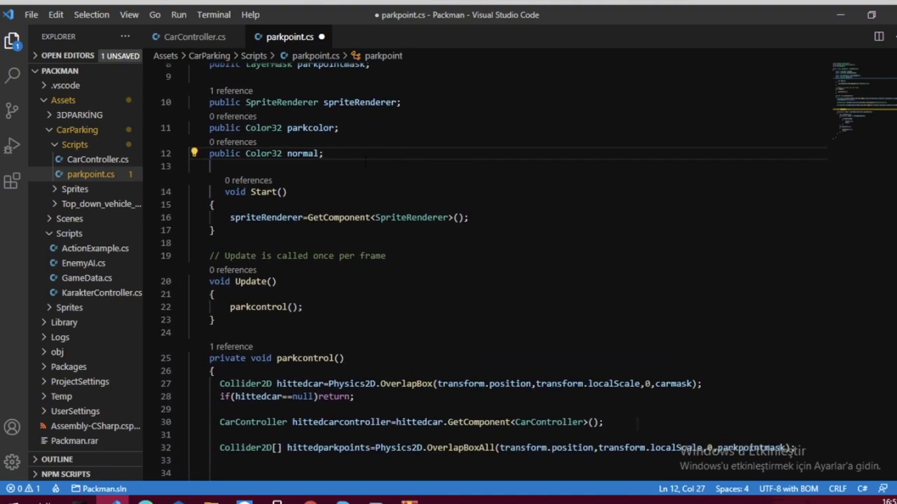
pyautogui.scroll(-2, 346, 217)
pyautogui.scroll(-4, 346, 218)
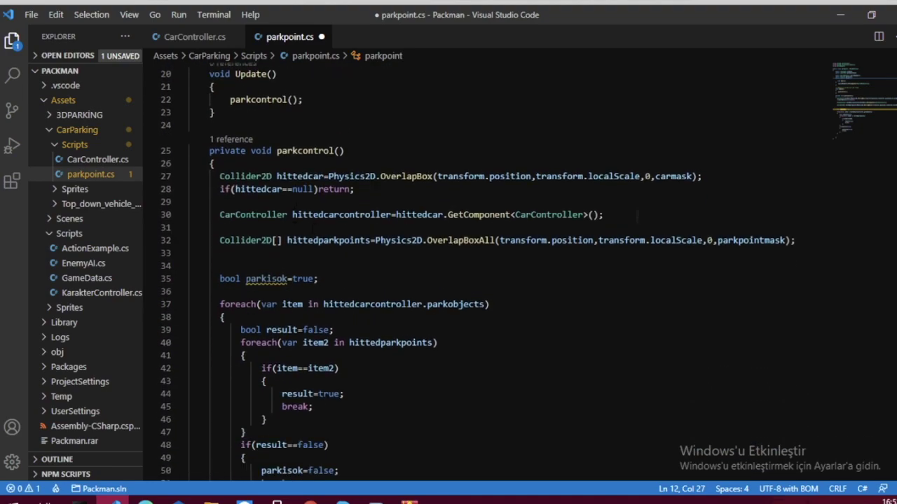
pyautogui.scroll(-3, 346, 218)
pyautogui.scroll(-2, 346, 217)
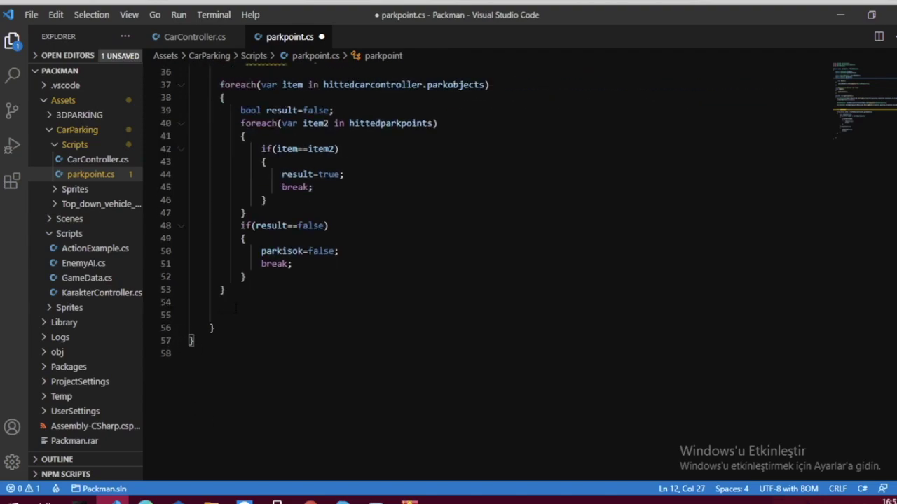
pyautogui.click(237, 302)
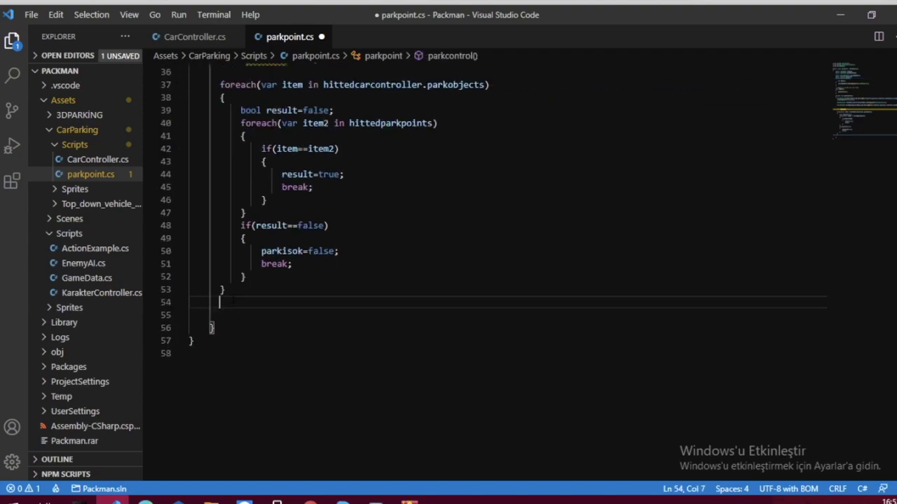
pyautogui.scroll(3, 346, 217)
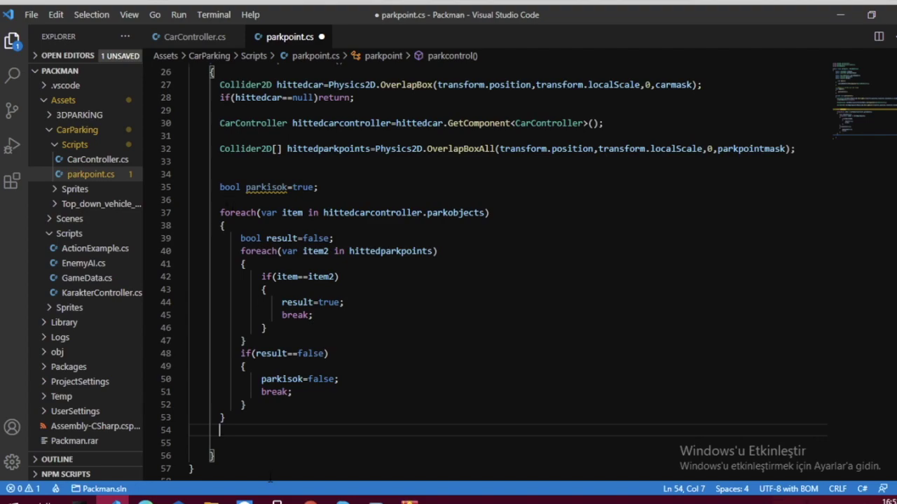
pyautogui.press('Return')
pyautogui.write('if(is')
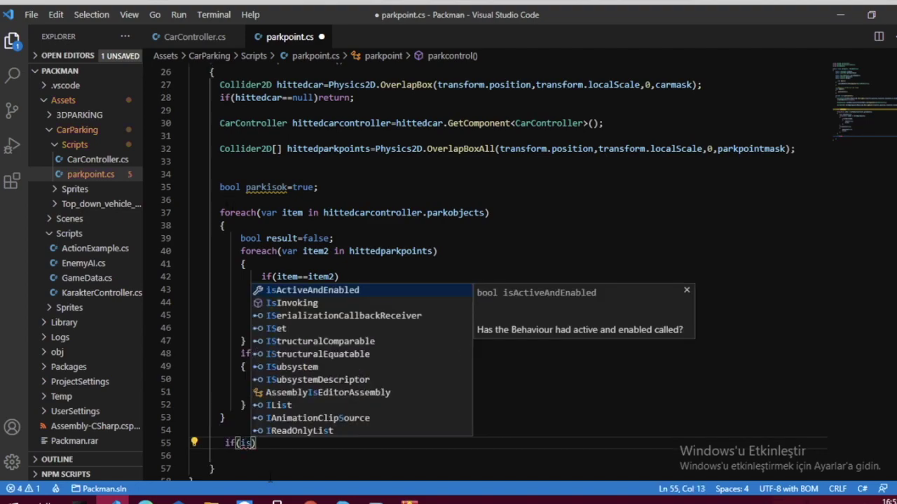
pyautogui.write('pa')
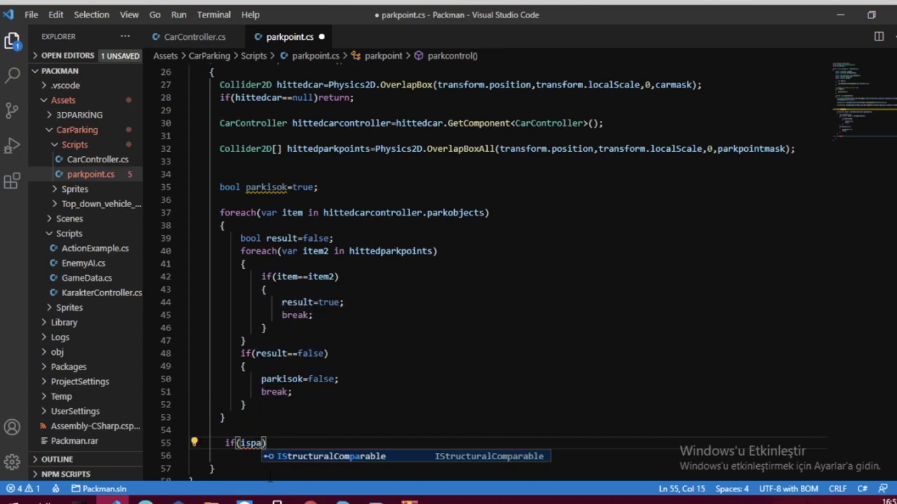
pyautogui.press('BackSpace')
pyautogui.press('BackSpace')
pyautogui.press('BackSpace')
pyautogui.press('BackSpace')
pyautogui.press('BackSpace')
pyautogui.write('(pa')
pyautogui.press('Tab')
pyautogui.write(')')
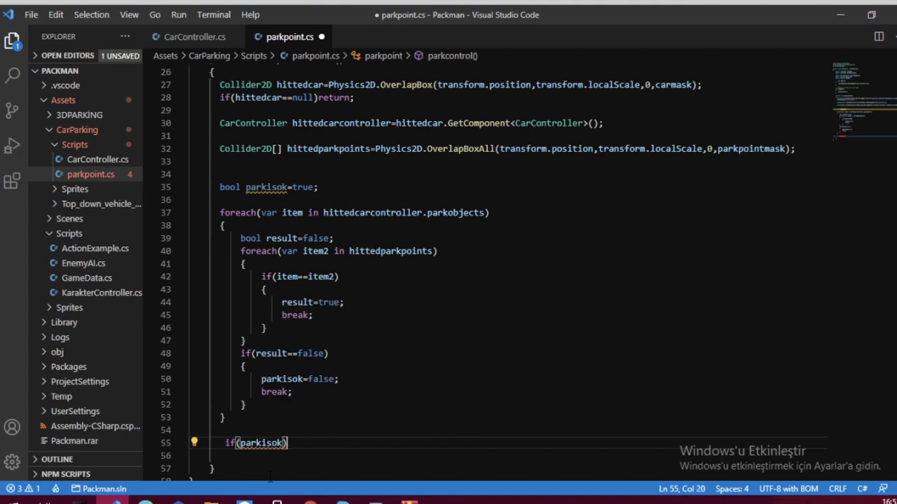
pyautogui.write('{')
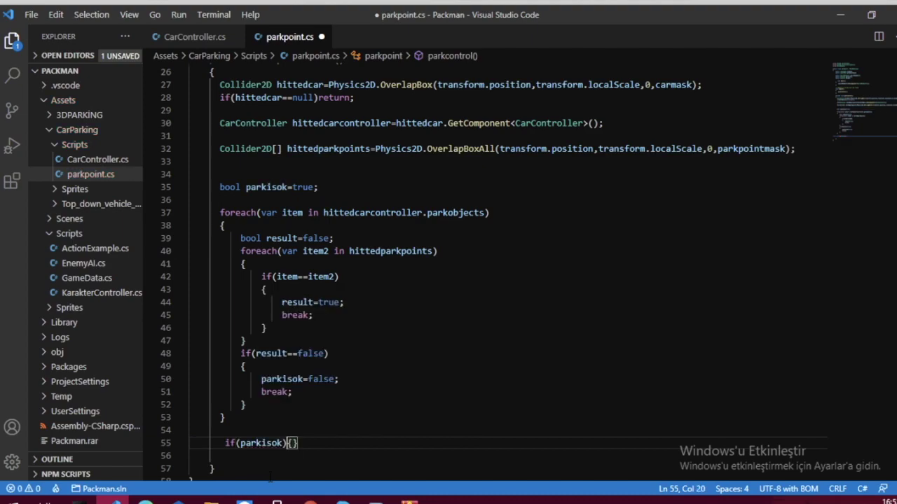
pyautogui.press('Return')
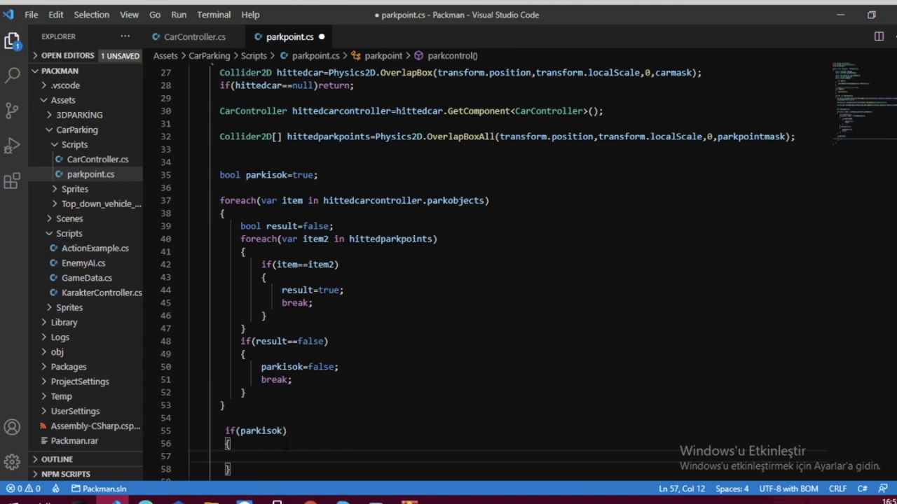
# - Inside the if block, write spriteRenderer.color = parkcolor;
pyautogui.write('spriteRenderer.')
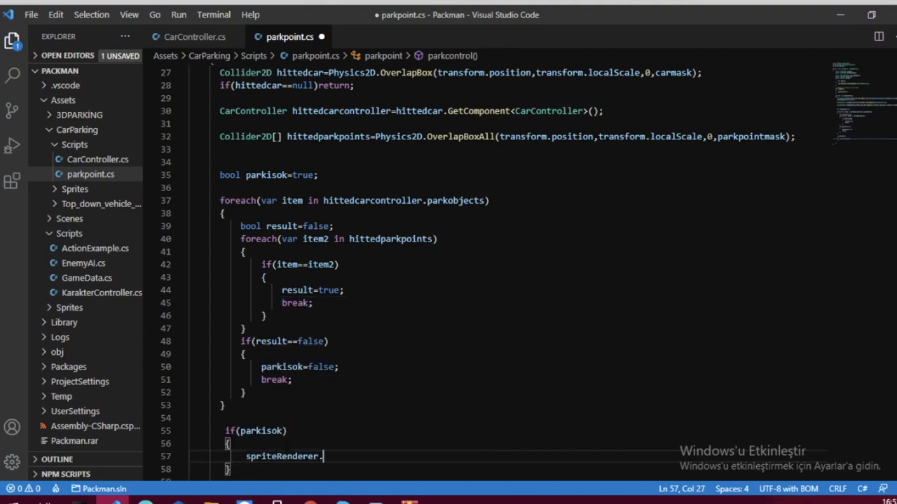
pyautogui.write('color=')
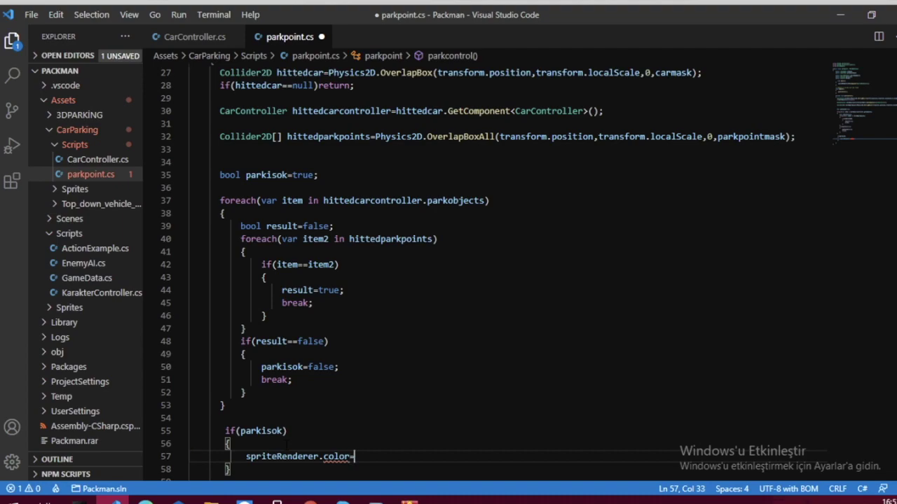
pyautogui.write('part')
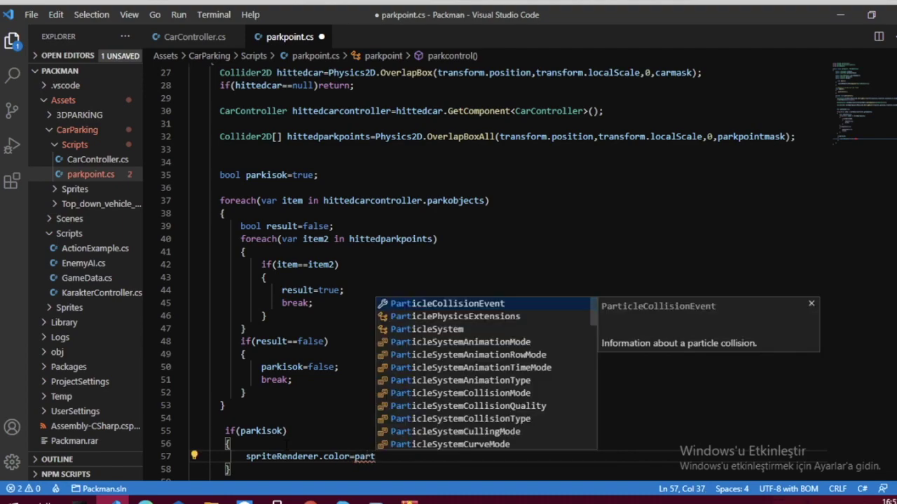
pyautogui.press('BackSpace')
pyautogui.write('k')
pyautogui.press('Up')
pyautogui.press('Up')
pyautogui.press('Return')
pyautogui.write(';')
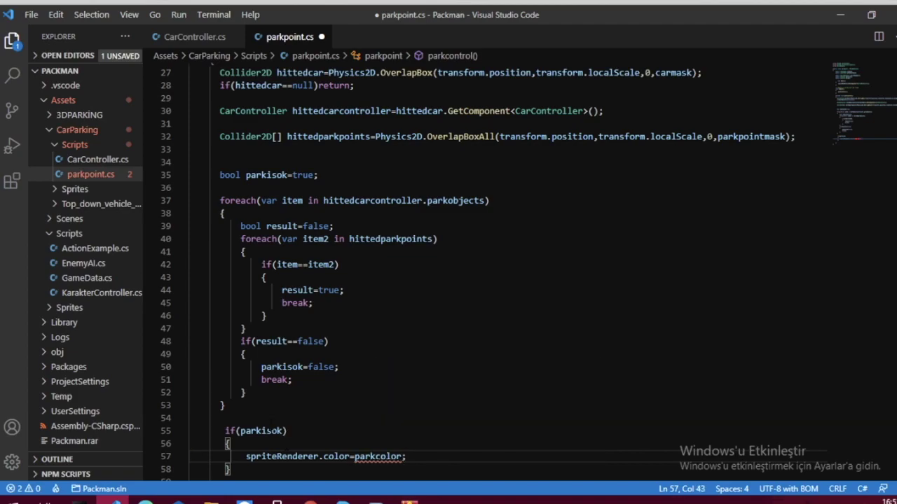
pyautogui.scroll(4, 301, 315)
pyautogui.scroll(5, 301, 315)
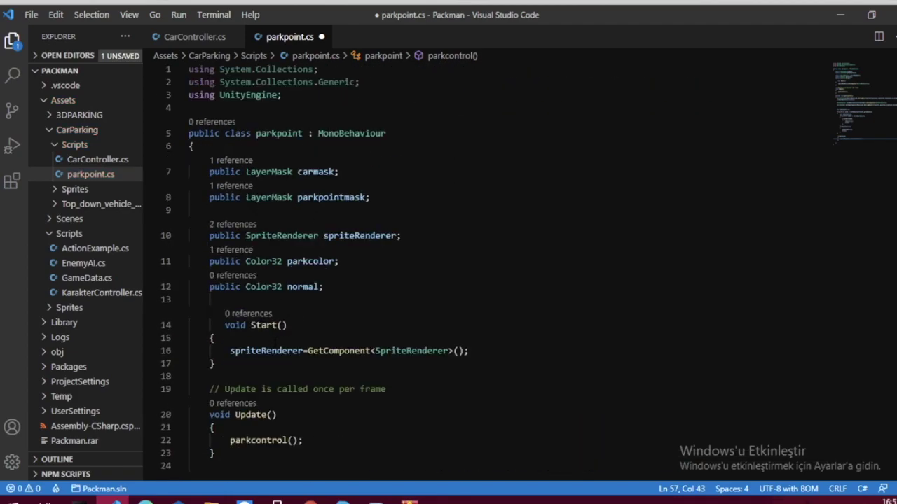
# - Add an else block with braces right after the if block
pyautogui.scroll(-2, 282, 357)
pyautogui.scroll(-6, 336, 357)
pyautogui.scroll(-3, 406, 359)
pyautogui.press('Down')
pyautogui.press('Return')
pyautogui.write('else')
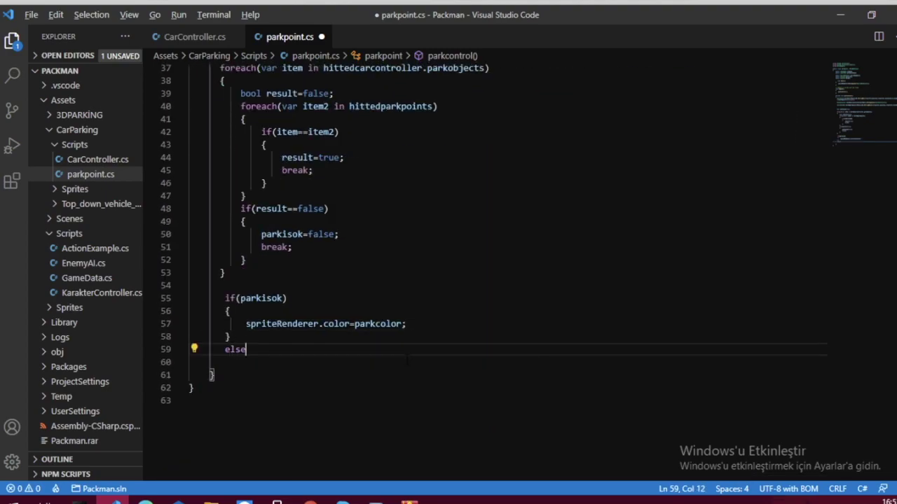
pyautogui.write('{')
pyautogui.press('Return')
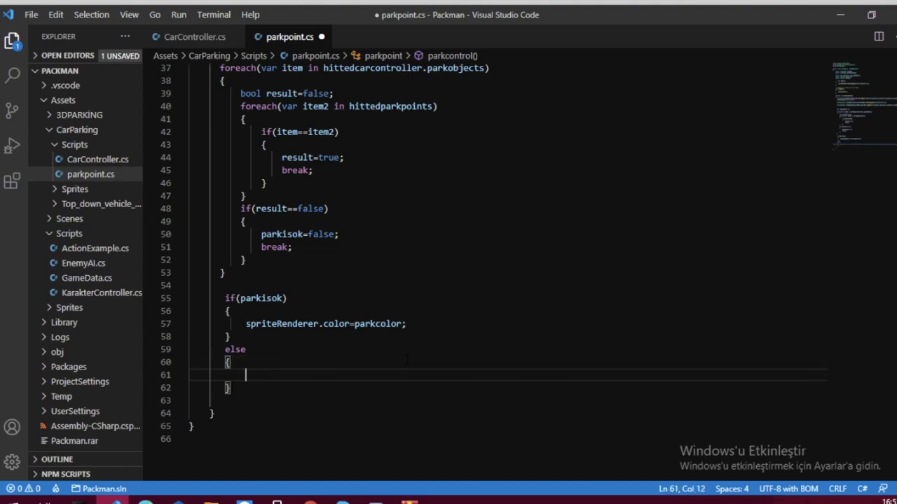
# - Set spriteRenderer.color = normal; inside the else, then save parkpoint.cs
pyautogui.write('spr')
pyautogui.write('.')
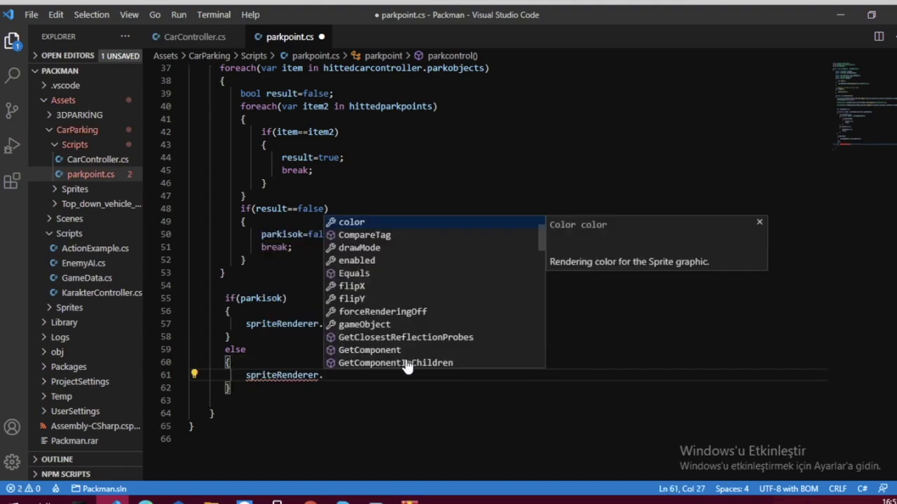
pyautogui.press('Return')
pyautogui.press('BackSpace')
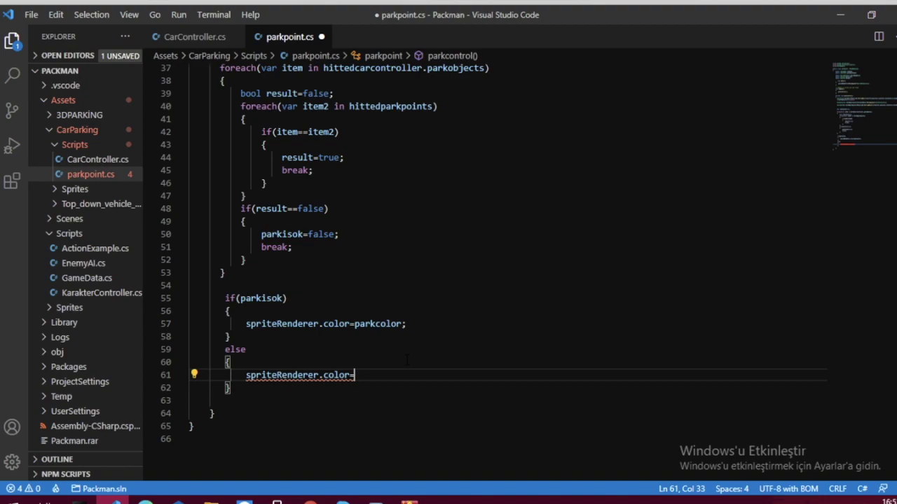
pyautogui.write('nor')
pyautogui.press('Return')
pyautogui.write(';')
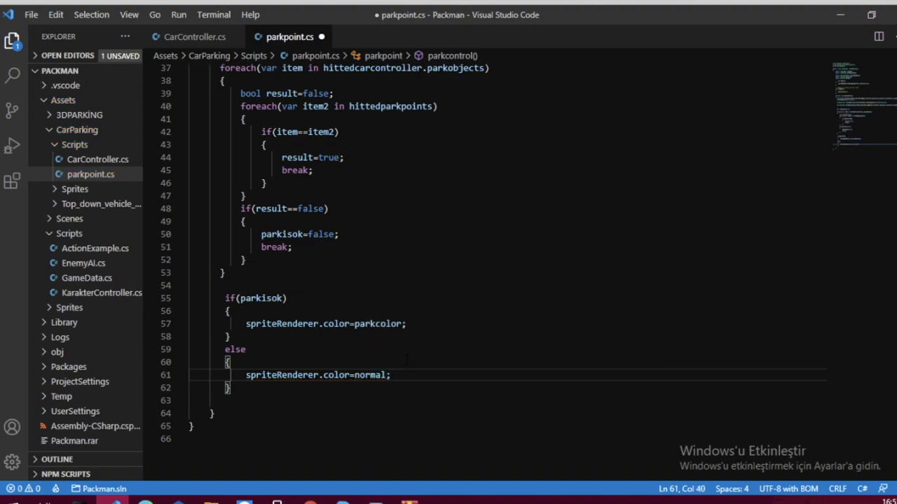
pyautogui.hotkey('ctrl', 's')
pyautogui.scroll(5, 406, 359)
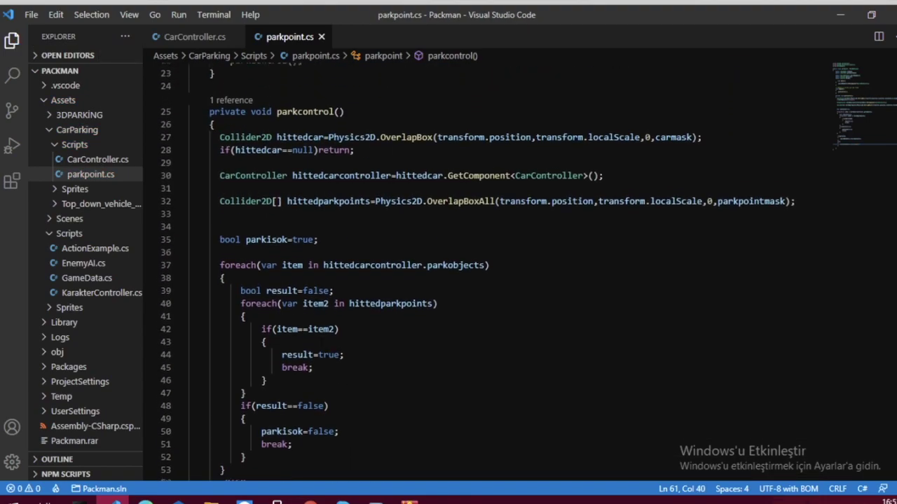
# - Review parkcontrol lines 27–32: the hittedcar null check, early return, CarController variable and OverlapBoxAll call
pyautogui.scroll(1, 476, 272)
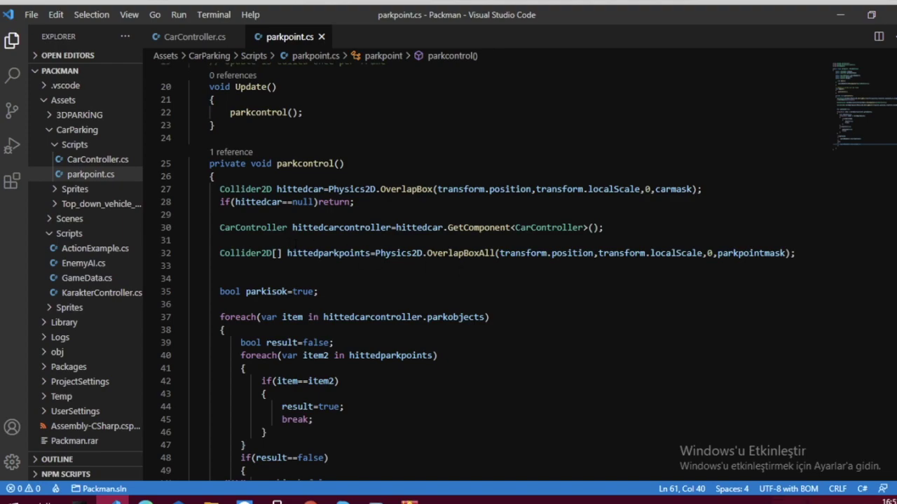
pyautogui.scroll(2, 324, 254)
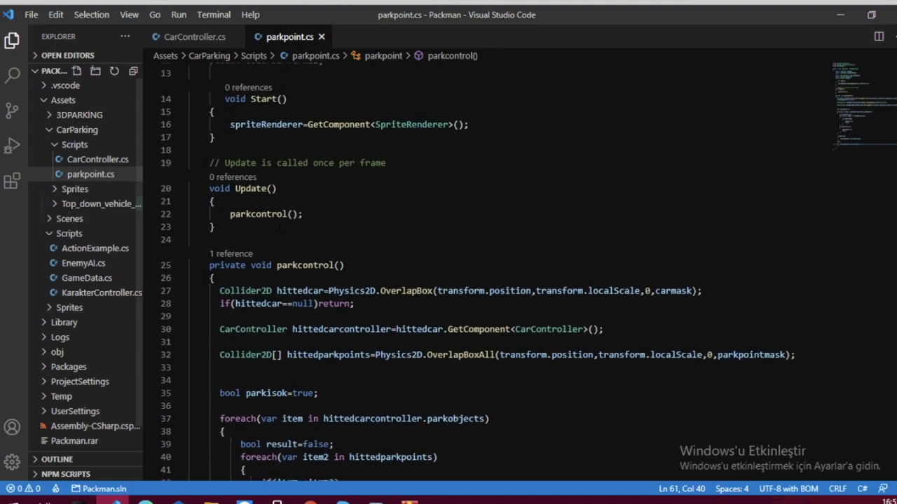
pyautogui.scroll(-2, 325, 255)
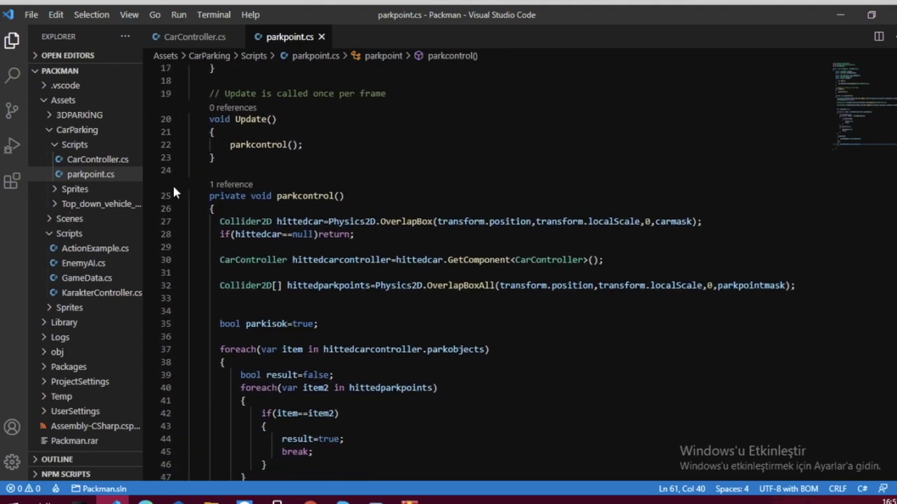
pyautogui.moveTo(220, 222); pyautogui.dragTo(355, 234)
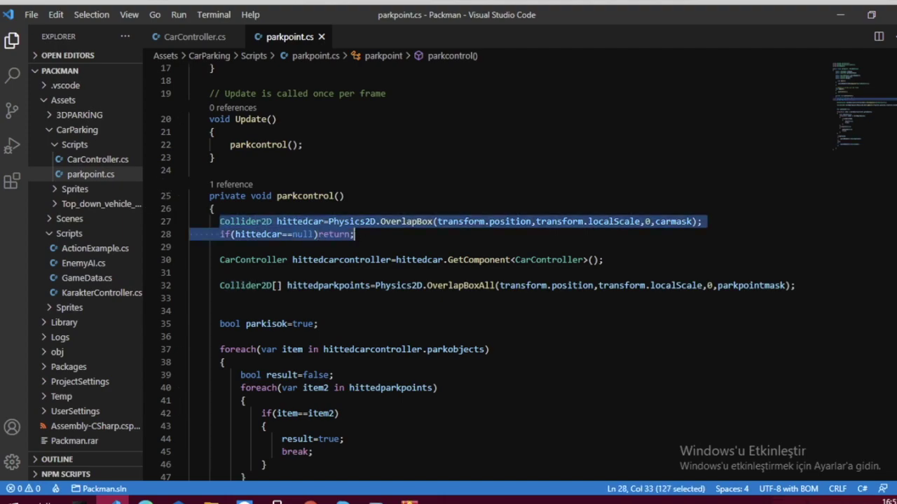
pyautogui.doubleClick(277, 234)
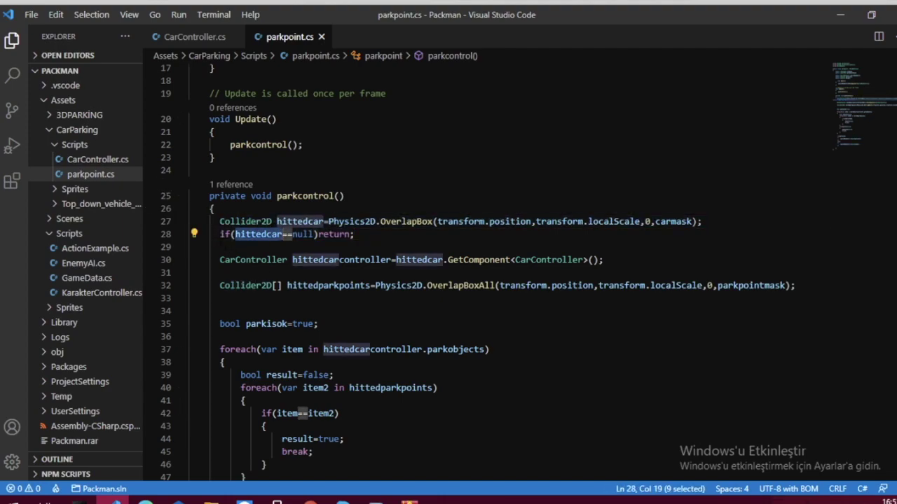
pyautogui.moveTo(189, 246); pyautogui.dragTo(189, 298)
pyautogui.click(277, 234)
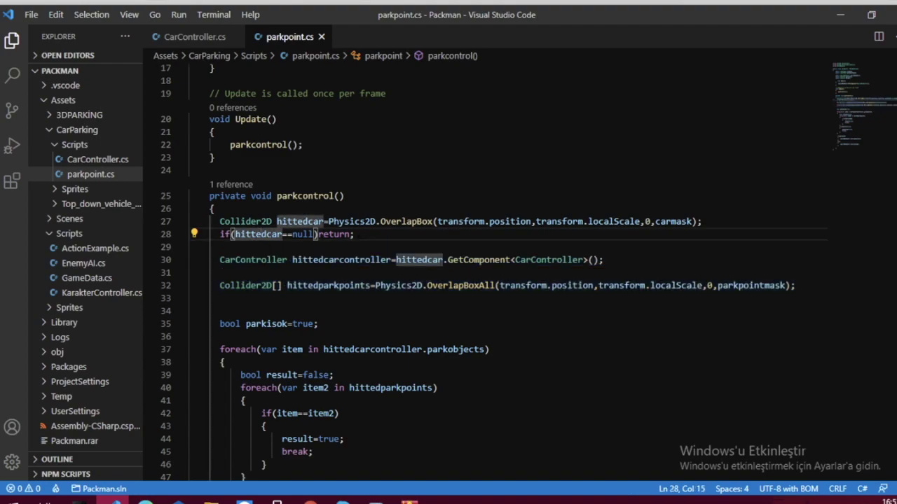
pyautogui.moveTo(353, 234); pyautogui.dragTo(334, 234)
pyautogui.moveTo(220, 259); pyautogui.dragTo(344, 260)
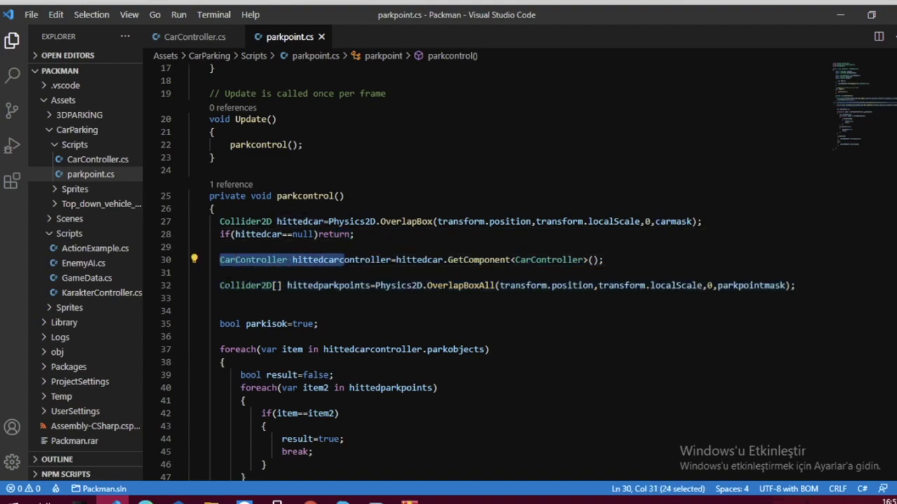
pyautogui.moveTo(217, 285); pyautogui.dragTo(525, 285)
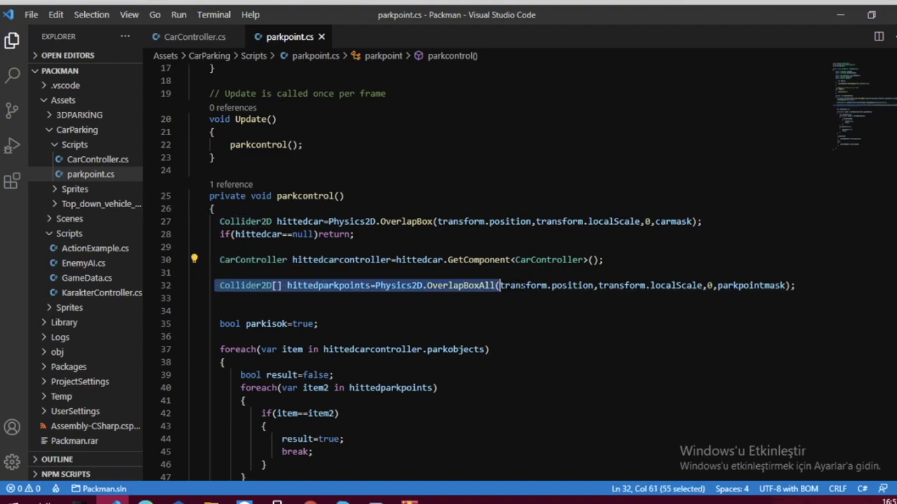
pyautogui.click(526, 286)
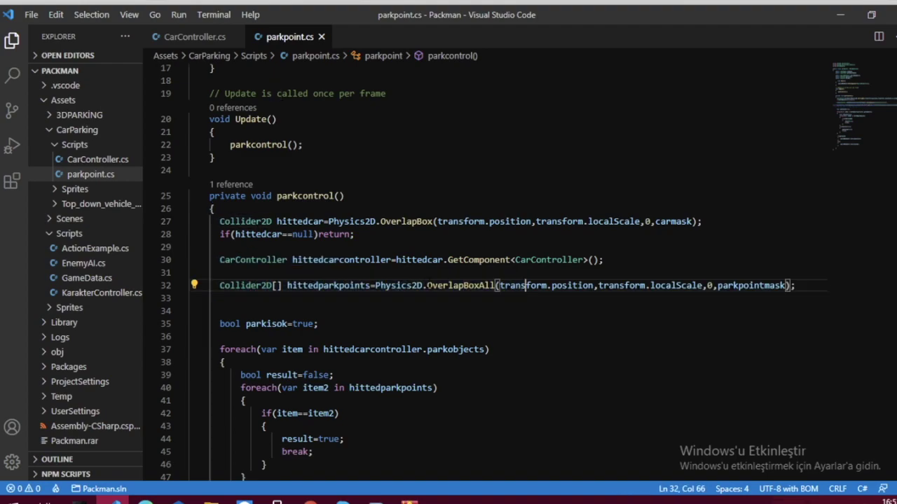
# - Review the nested foreach loops over hittedcarcontroller, then return to the Unity editor
pyautogui.scroll(-3, 189, 230)
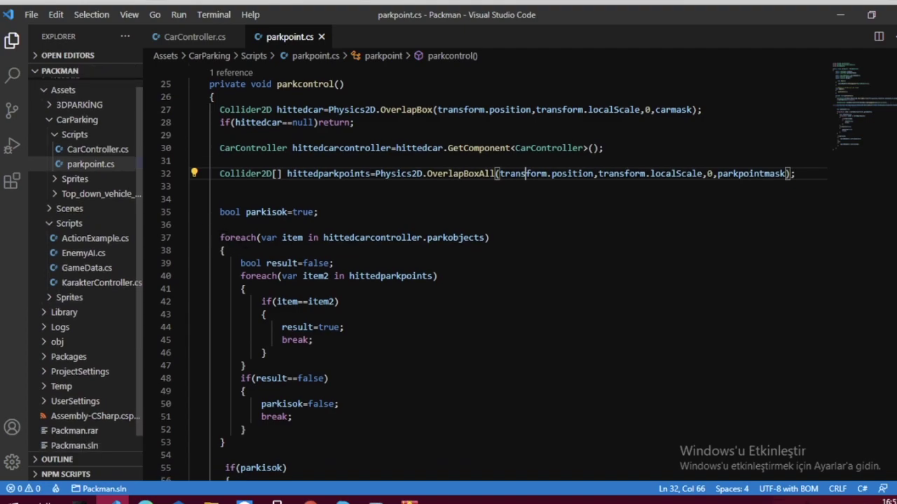
pyautogui.moveTo(219, 237); pyautogui.dragTo(245, 289)
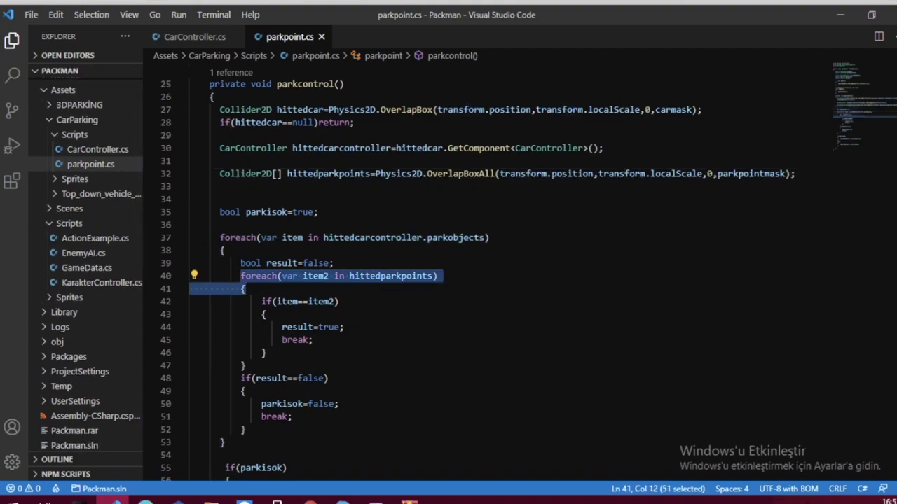
pyautogui.moveTo(219, 237); pyautogui.dragTo(274, 301)
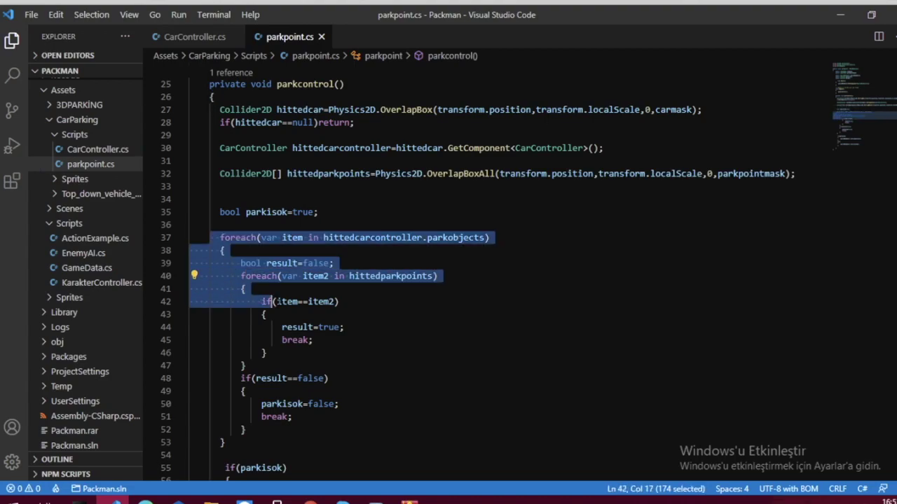
pyautogui.doubleClick(415, 238)
pyautogui.click(335, 263)
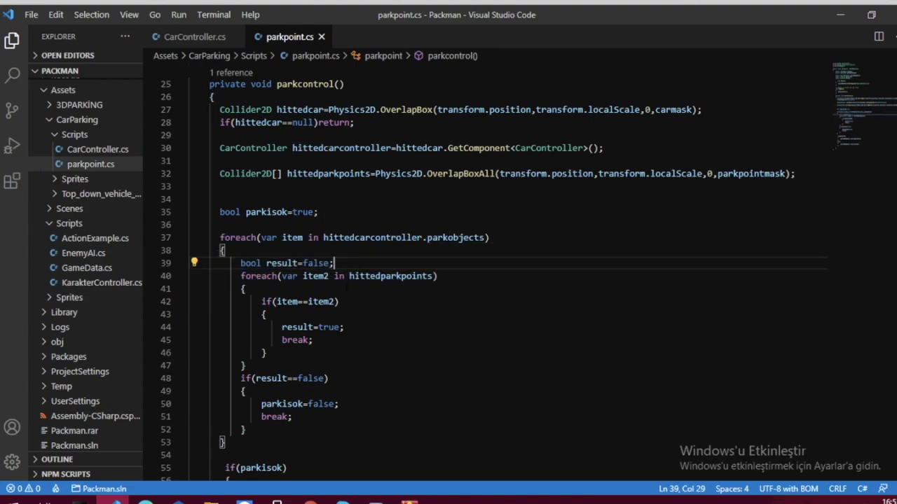
pyautogui.scroll(-1, 490, 273)
pyautogui.scroll(-2, 490, 273)
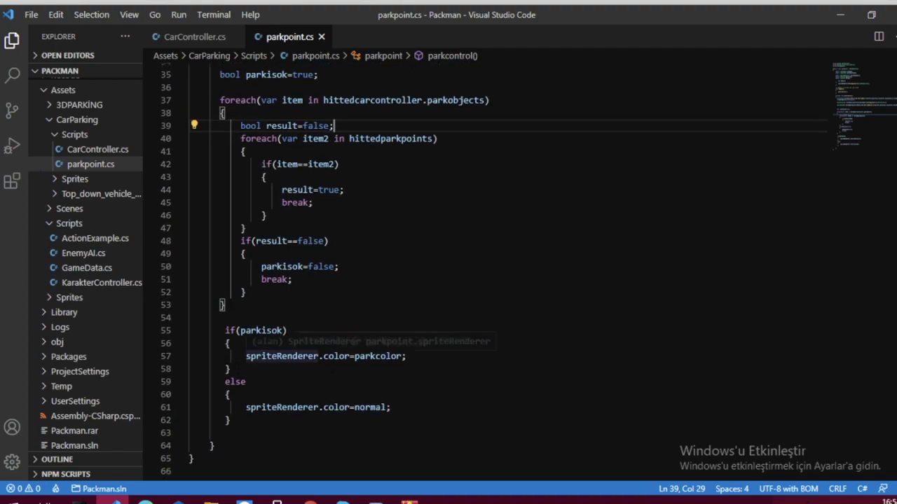
pyautogui.click(111, 501)
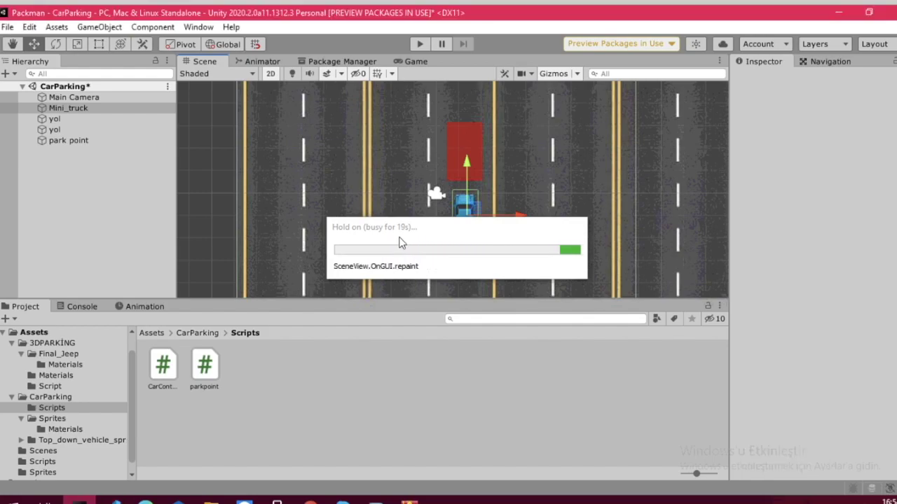
# - Move Mini_truck further below the red park point and add user layers car and parkpoint
pyautogui.moveTo(831, 131); pyautogui.dragTo(744, 133)
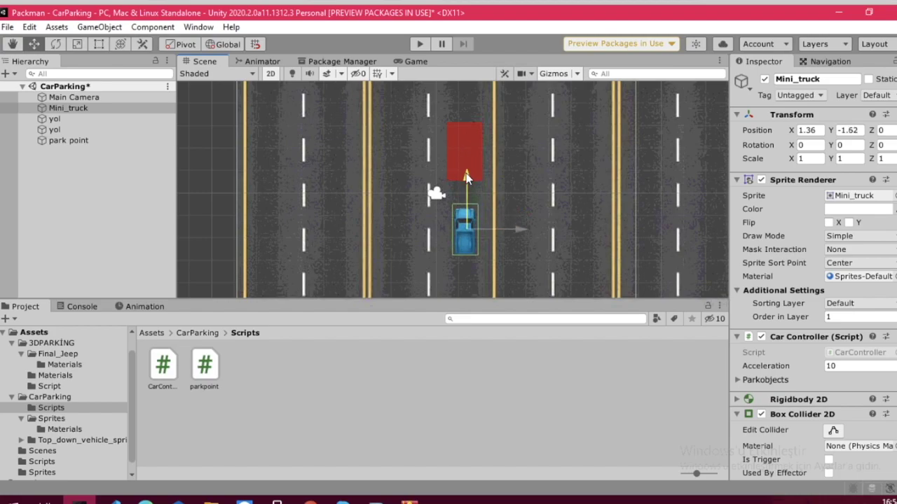
pyautogui.click(876, 95)
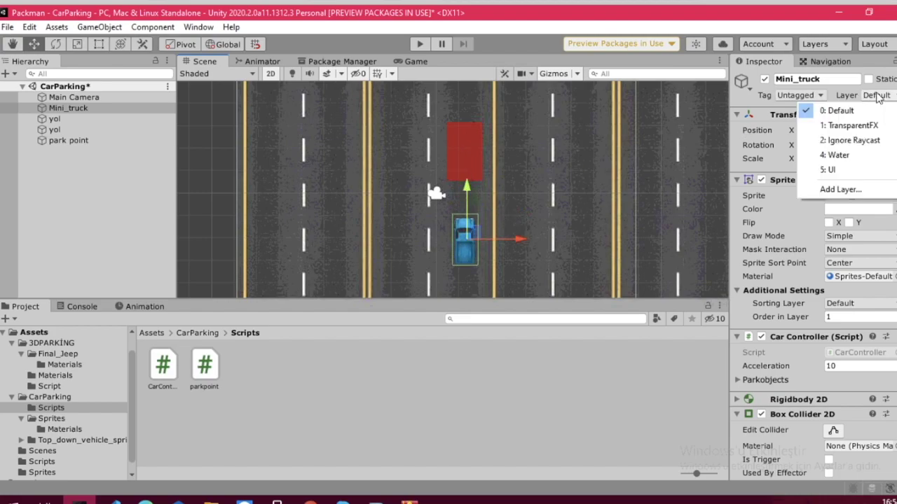
pyautogui.click(839, 189)
pyautogui.click(835, 262)
pyautogui.write('car')
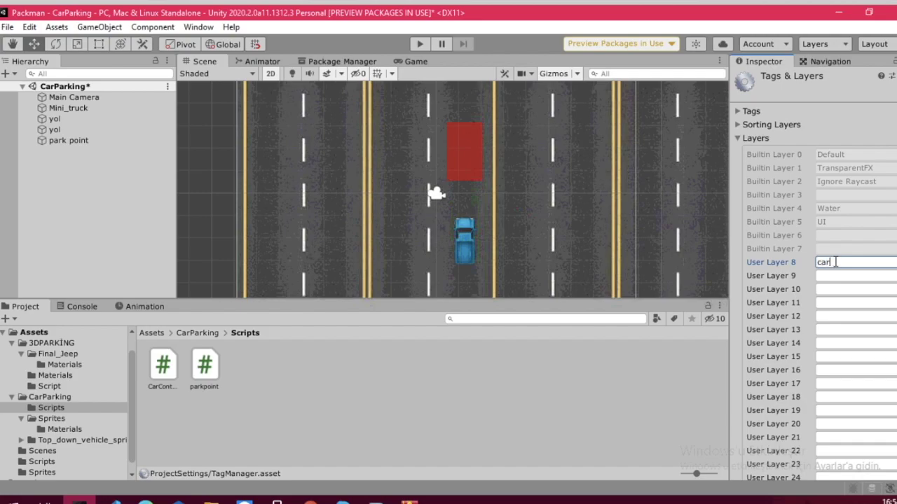
pyautogui.click(862, 274)
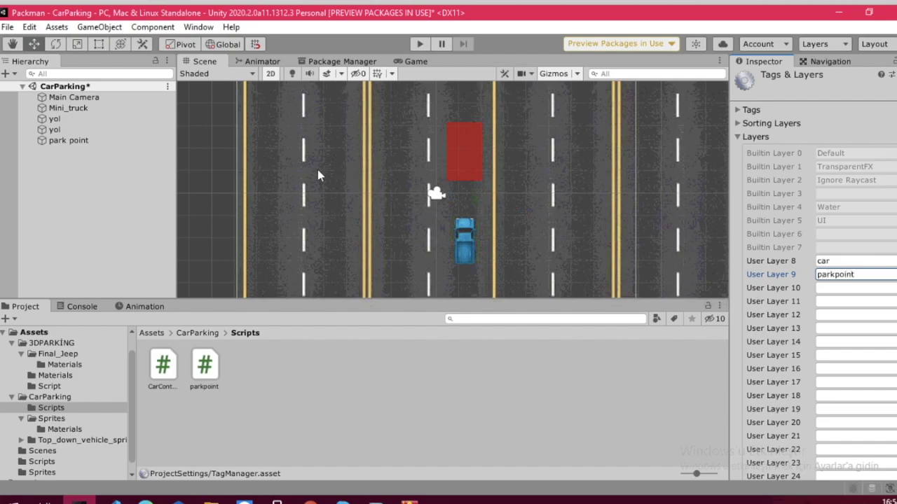
# - Assign Mini_truck to the car layer and frame it in the Scene view
pyautogui.click(81, 108)
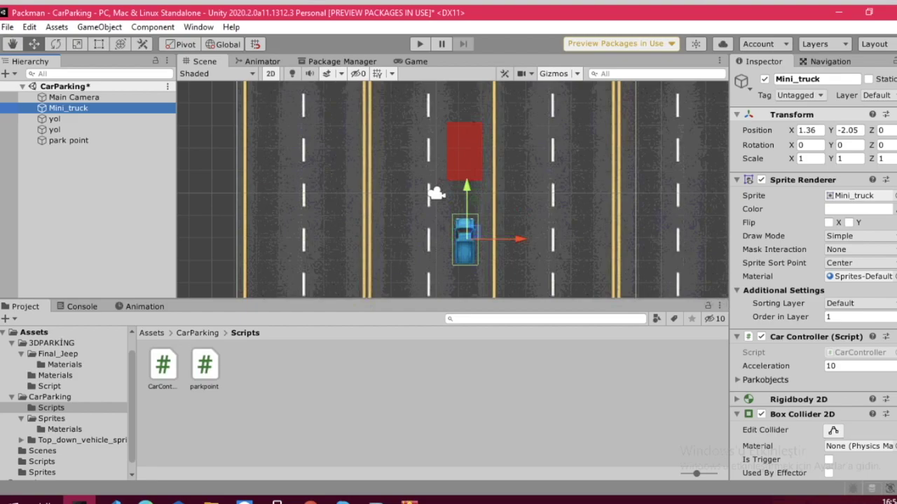
pyautogui.click(875, 95)
pyautogui.click(869, 182)
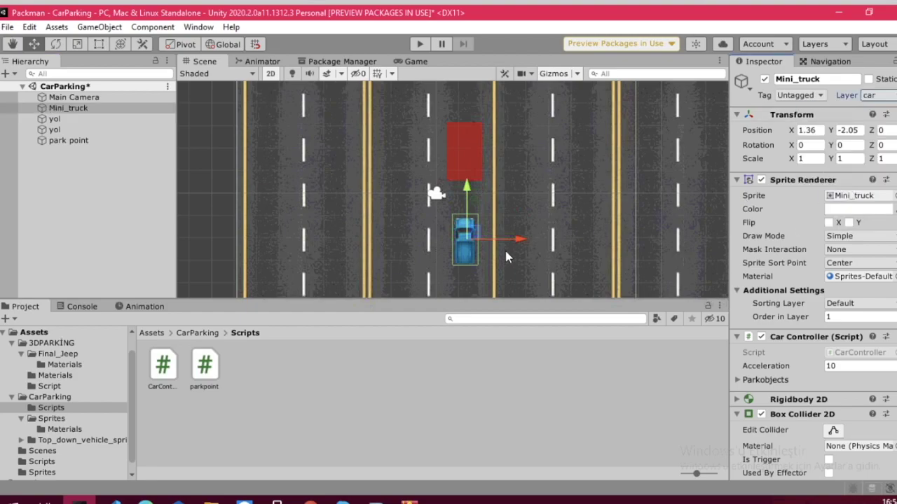
pyautogui.rightClick(59, 111)
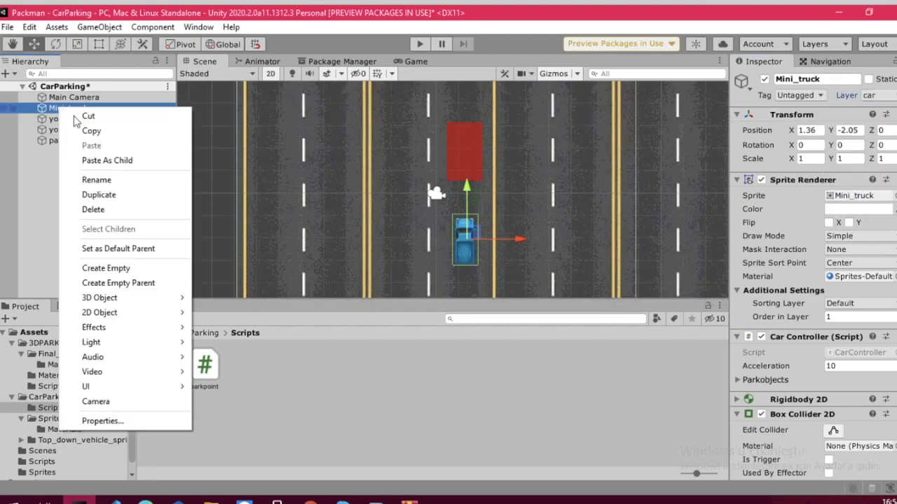
pyautogui.click(337, 107)
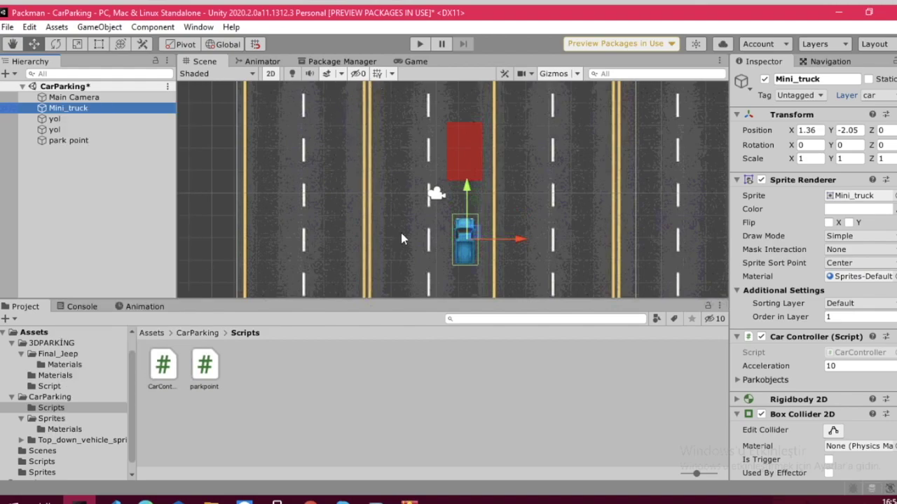
pyautogui.press('f')
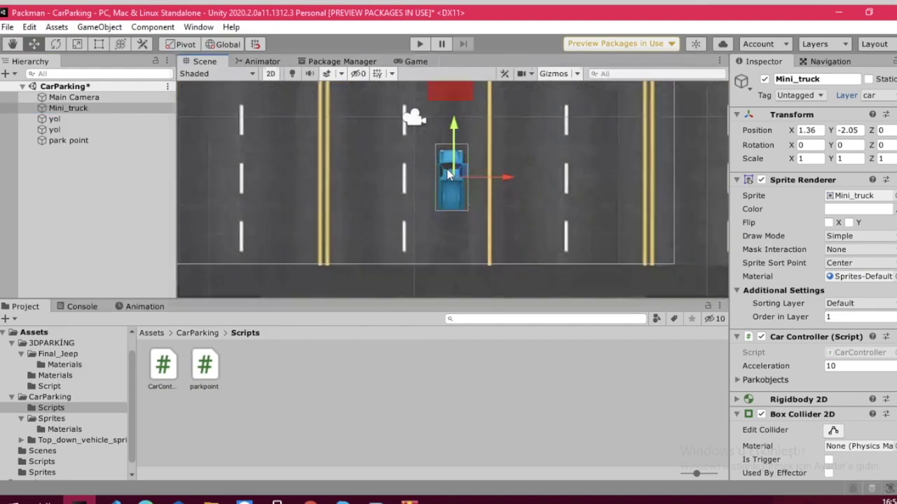
# - Create an empty child under Mini_truck with a narrowed Box Collider 2D at the truck's front
pyautogui.rightClick(75, 108)
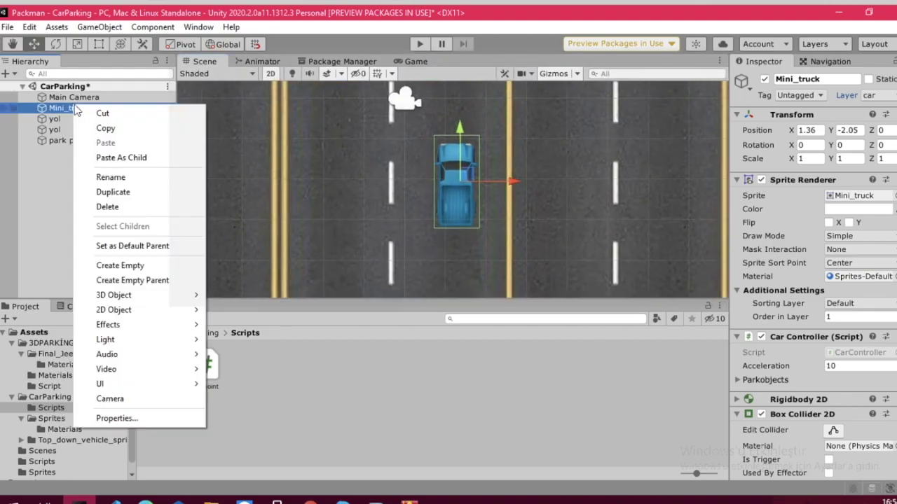
pyautogui.click(122, 266)
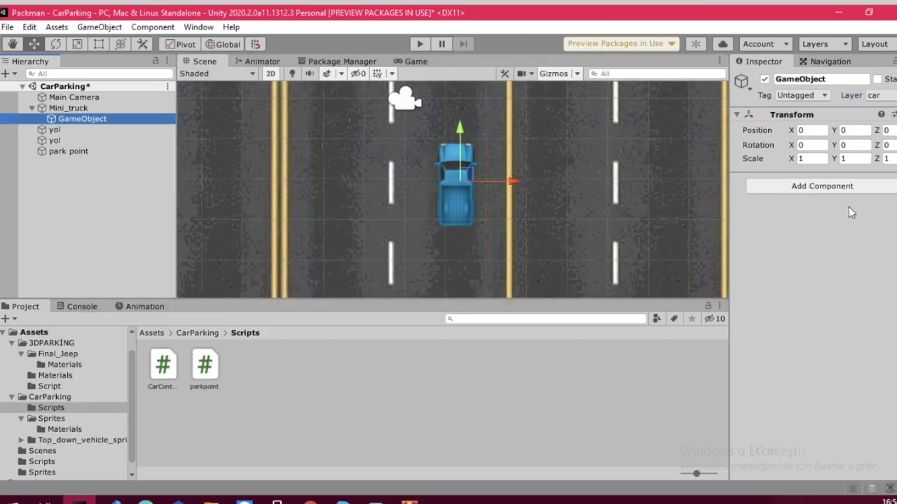
pyautogui.click(838, 186)
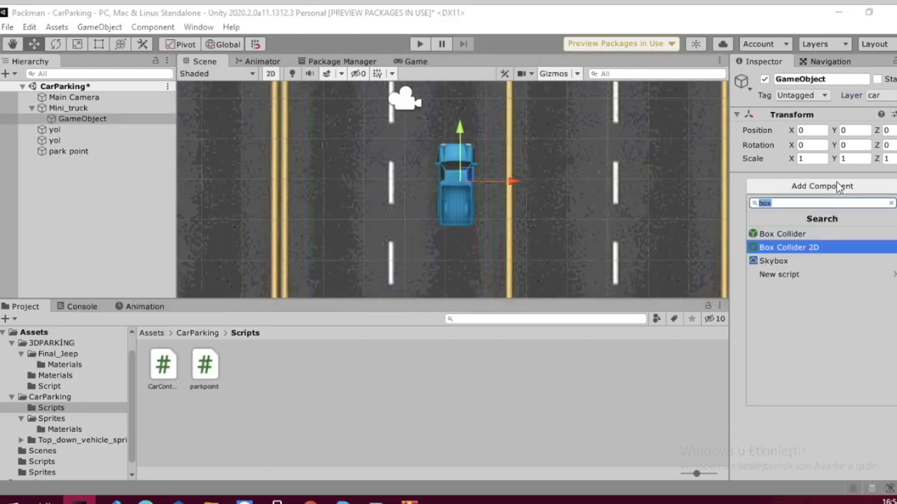
pyautogui.click(788, 248)
pyautogui.click(833, 196)
pyautogui.moveTo(481, 183)
pyautogui.mouseDown()
pyautogui.moveTo(452, 201)
pyautogui.moveTo(459, 176)
pyautogui.moveTo(451, 175)
pyautogui.mouseUp()
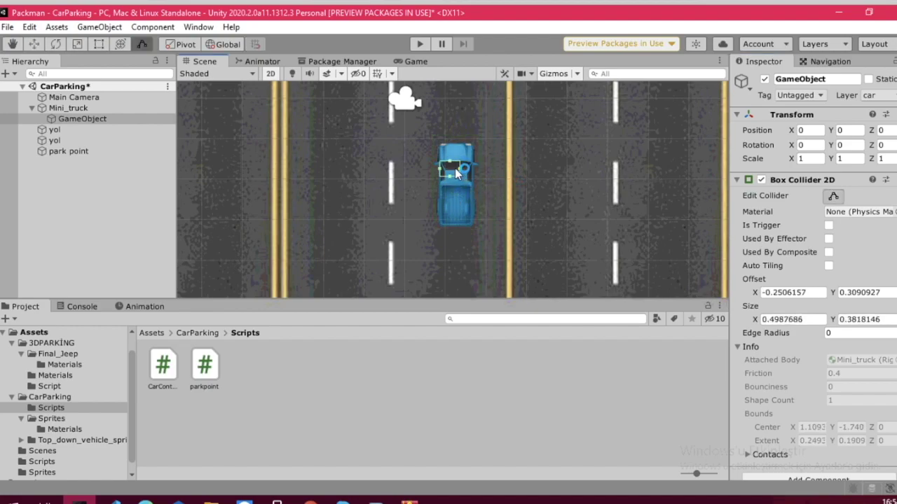
pyautogui.click(33, 44)
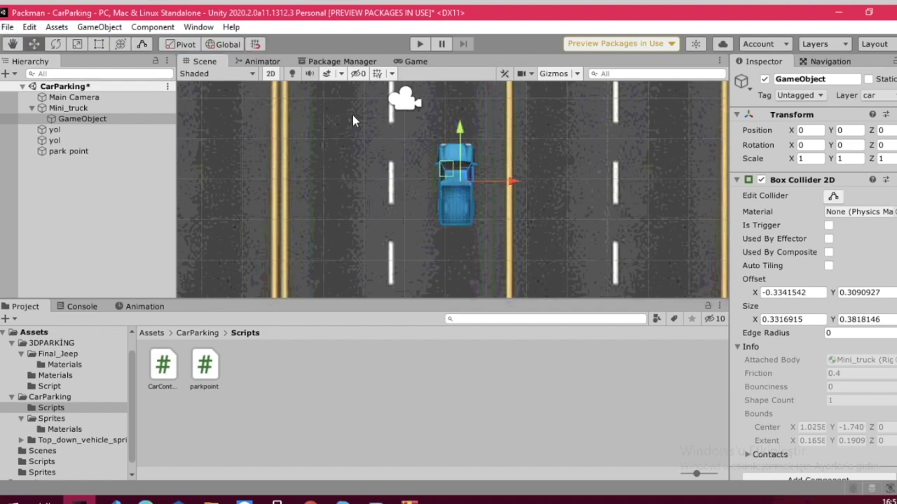
pyautogui.moveTo(459, 135); pyautogui.dragTo(460, 115)
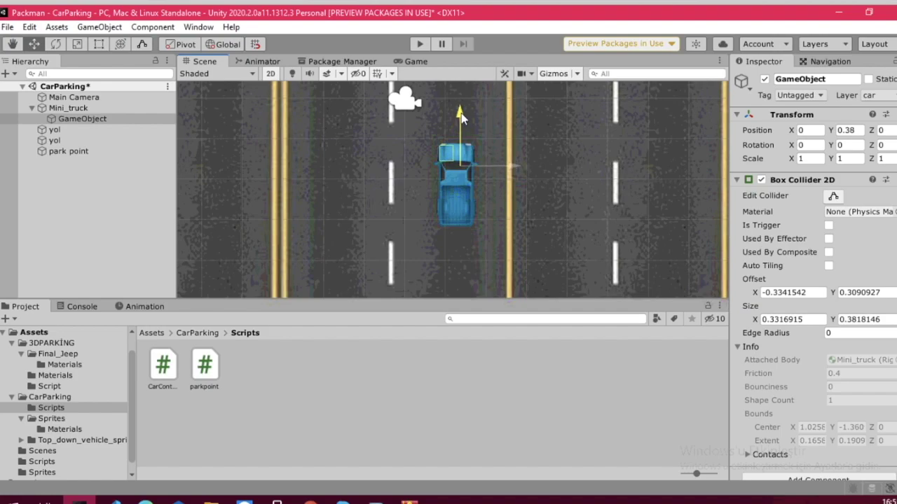
# - Duplicate the collider three times, place copies at the other corners, and select all four
pyautogui.rightClick(123, 118)
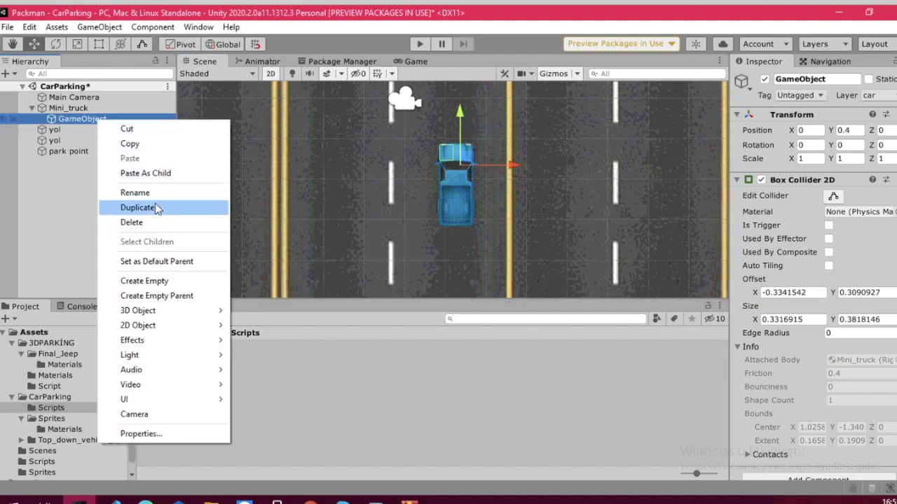
pyautogui.click(155, 206)
pyautogui.moveTo(514, 166); pyautogui.dragTo(533, 167)
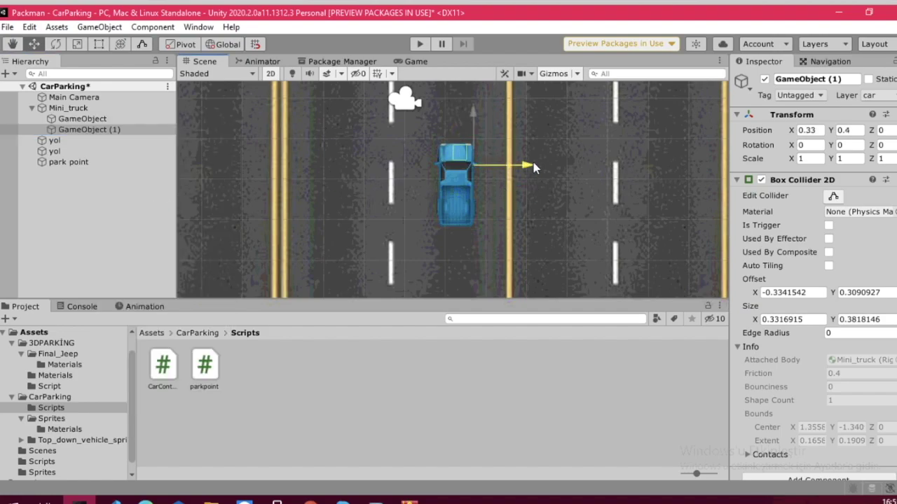
pyautogui.rightClick(99, 129)
pyautogui.click(151, 216)
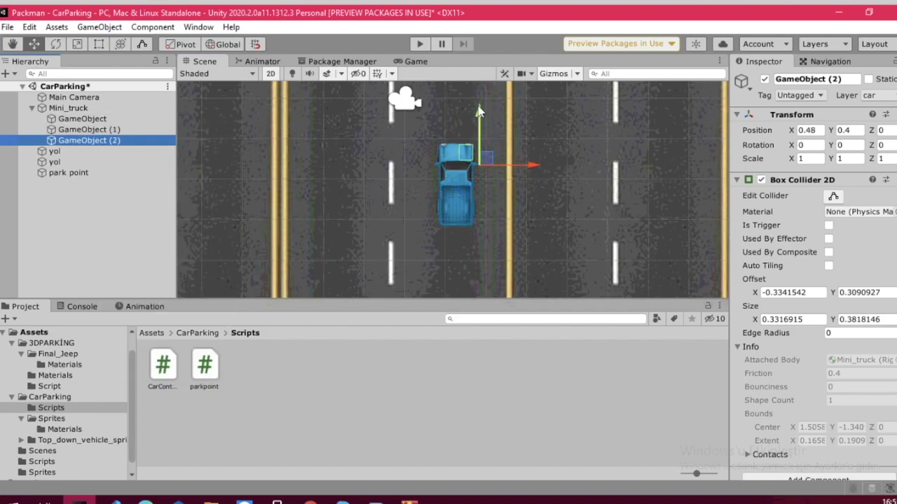
pyautogui.moveTo(478, 110); pyautogui.dragTo(482, 173)
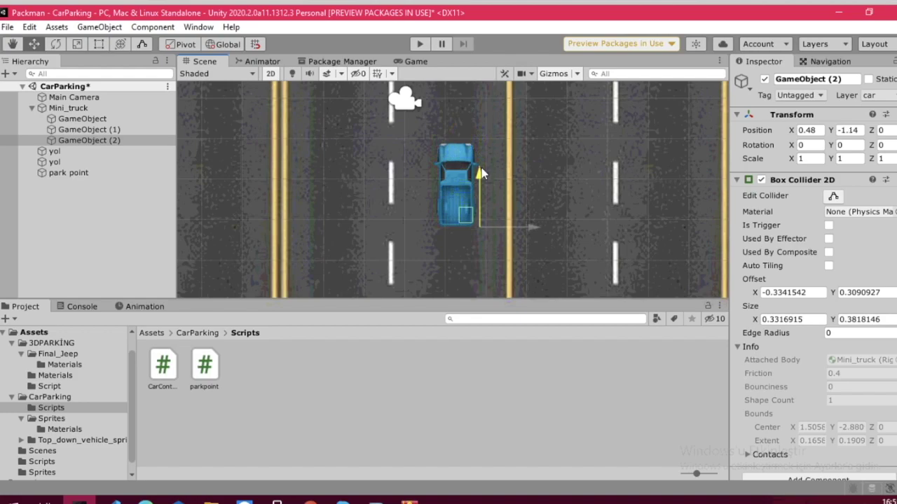
pyautogui.rightClick(102, 139)
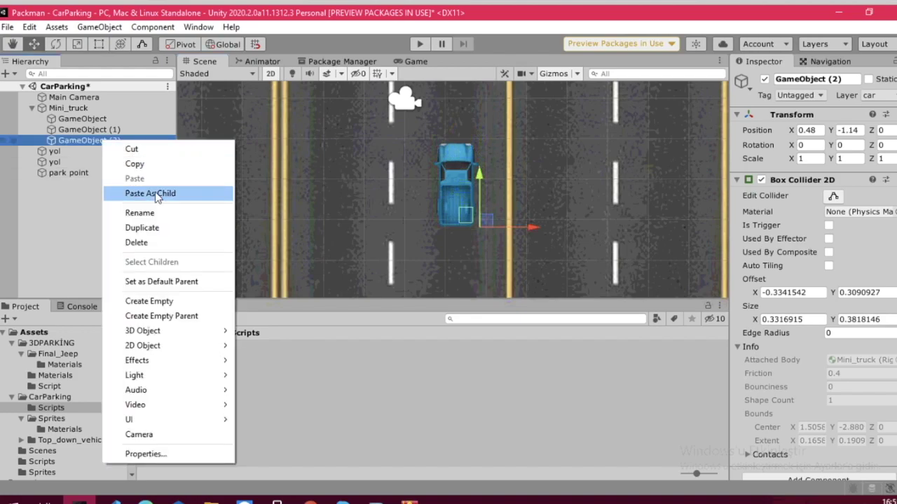
pyautogui.click(152, 227)
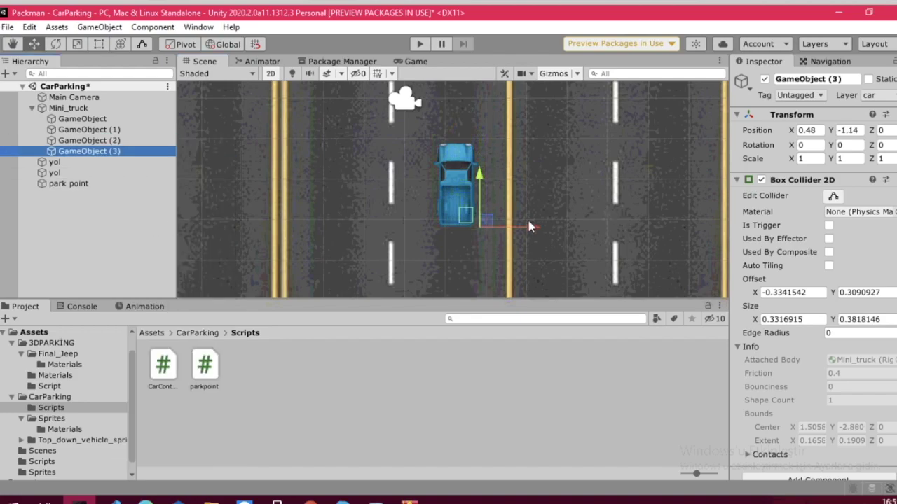
pyautogui.moveTo(530, 226); pyautogui.dragTo(514, 229)
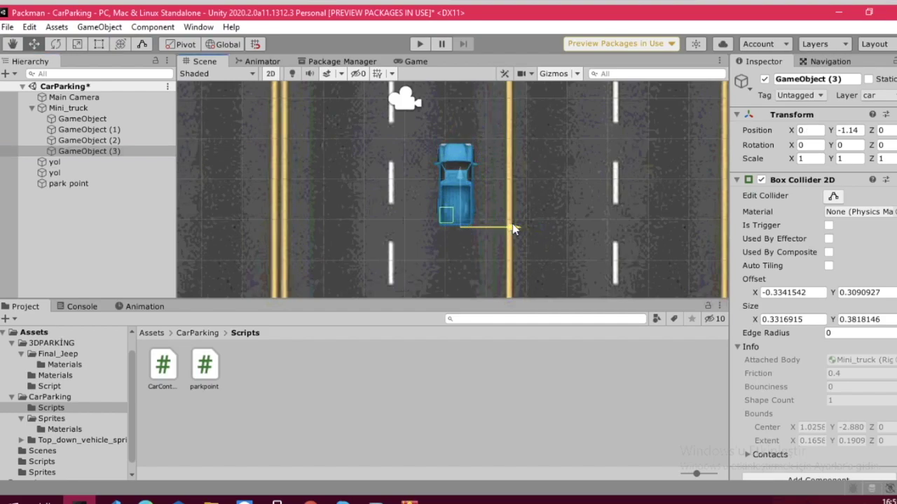
pyautogui.keyDown('shift'); pyautogui.click(89, 117); pyautogui.keyUp('shift')
pyautogui.click(860, 80)
pyautogui.write('parkpoi')
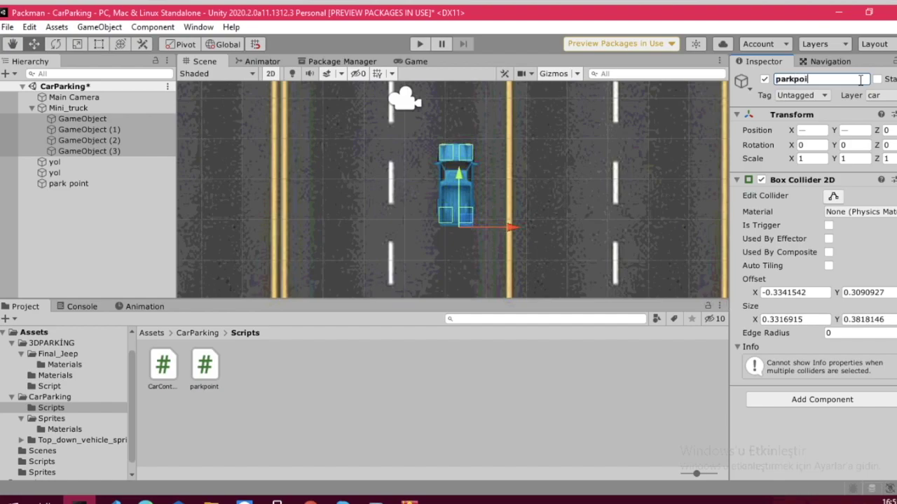
# - Name the four colliders parkpoint, put them on the parkpoint layer, and tick Is Trigger
pyautogui.write('nt')
pyautogui.press('Return')
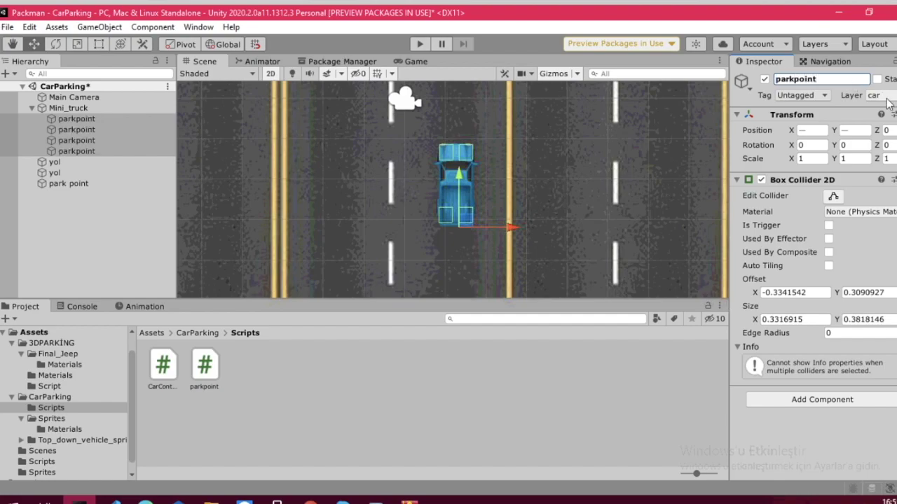
pyautogui.click(880, 95)
pyautogui.click(854, 202)
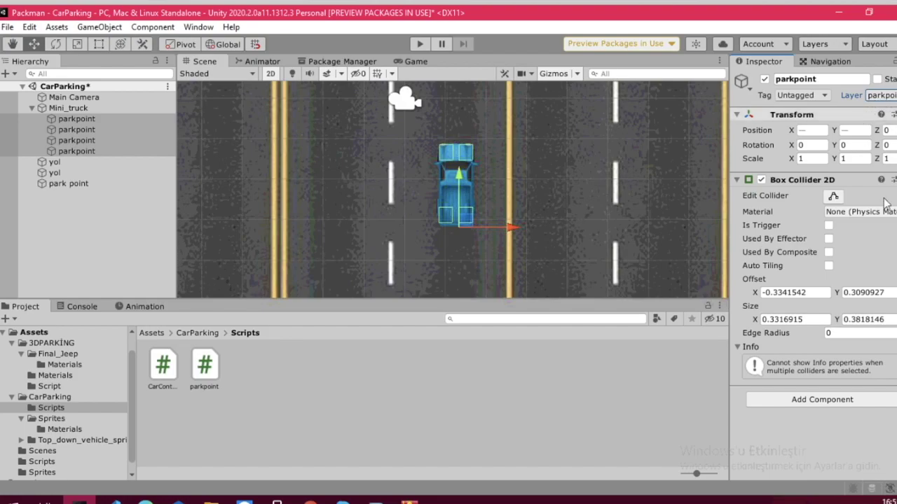
pyautogui.click(829, 225)
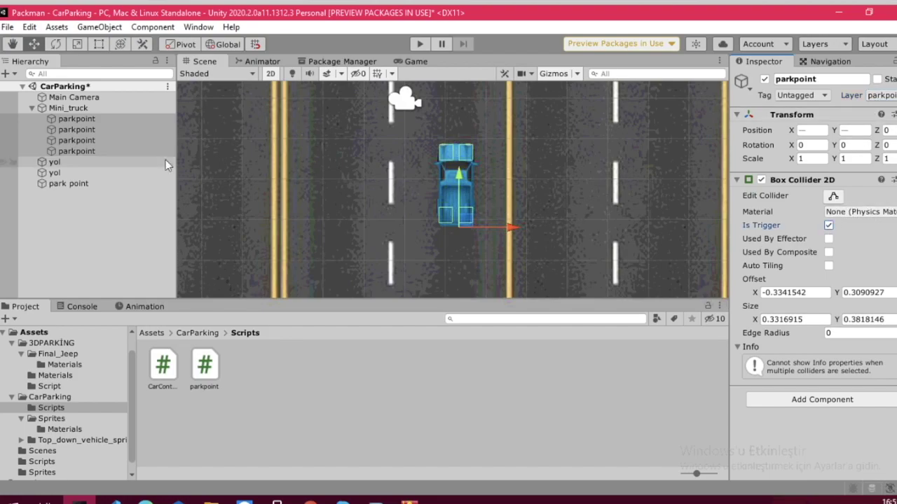
# - Select Mini_truck, collapse its children in the Hierarchy, and clear the selection
pyautogui.click(65, 107)
pyautogui.scroll(-2, 828, 400)
pyautogui.scroll(1, 829, 401)
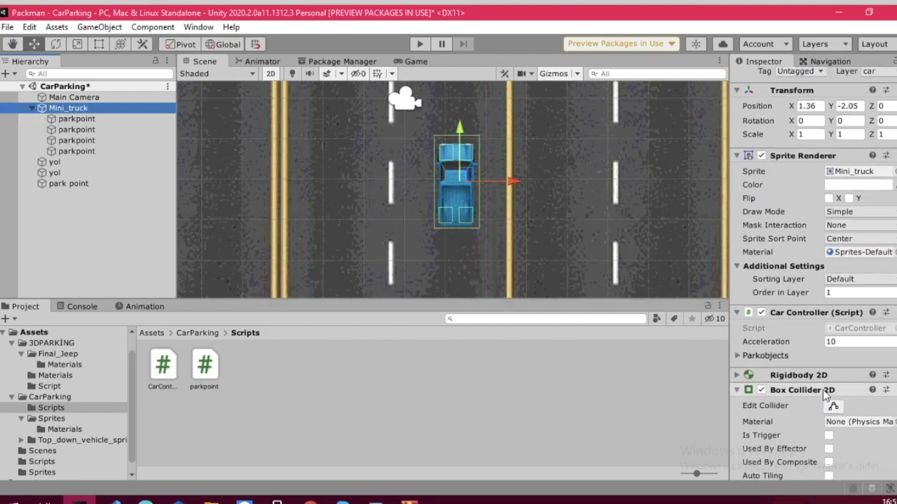
pyautogui.click(32, 105)
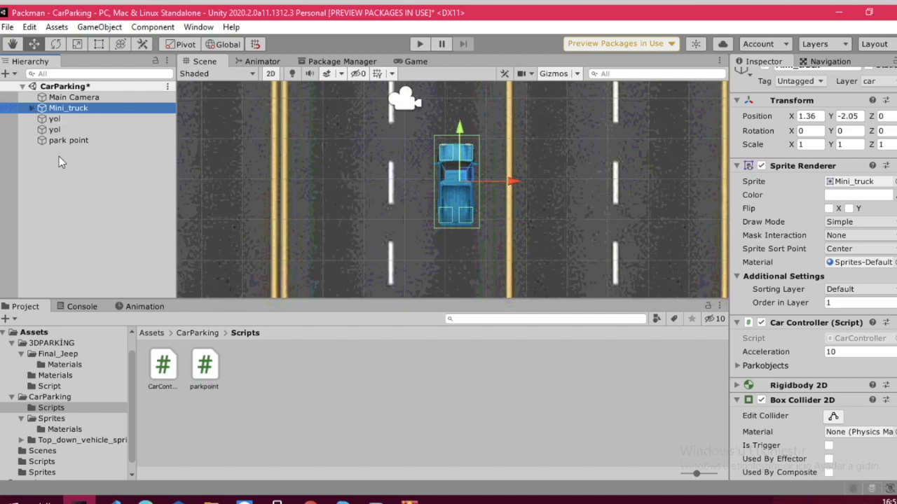
pyautogui.click(59, 156)
# - Run the scene in Play mode briefly, then stop it
pyautogui.click(420, 43)
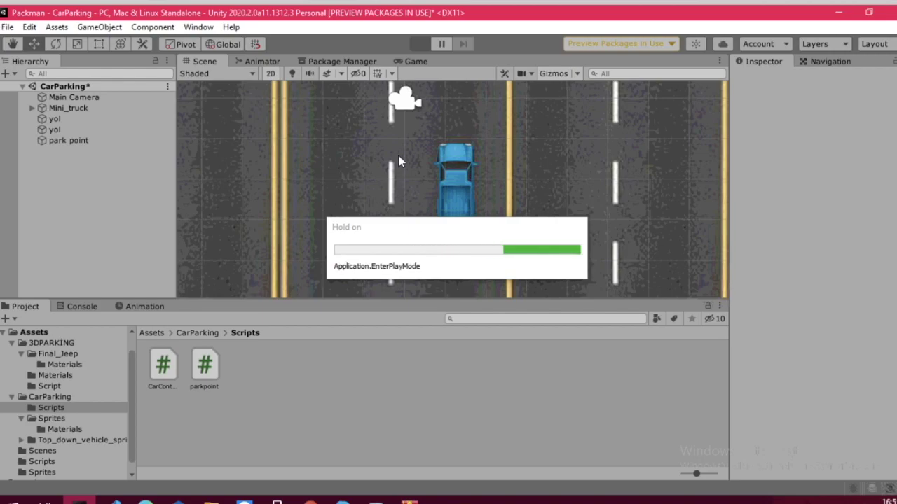
pyautogui.click(421, 44)
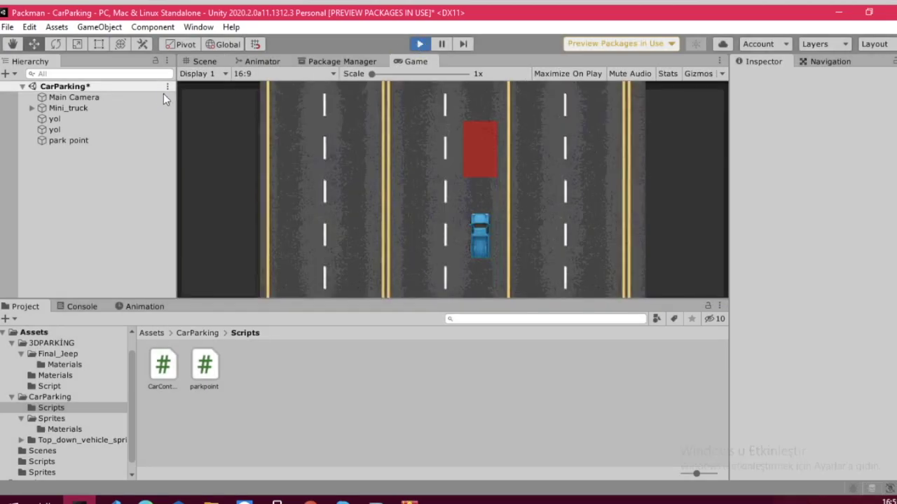
pyautogui.click(68, 108)
# - Select Mini_truck and expand the Car Controller's empty Parkobjects list
pyautogui.click(31, 108)
pyautogui.scroll(-5, 862, 297)
pyautogui.scroll(-3, 811, 273)
pyautogui.scroll(8, 811, 273)
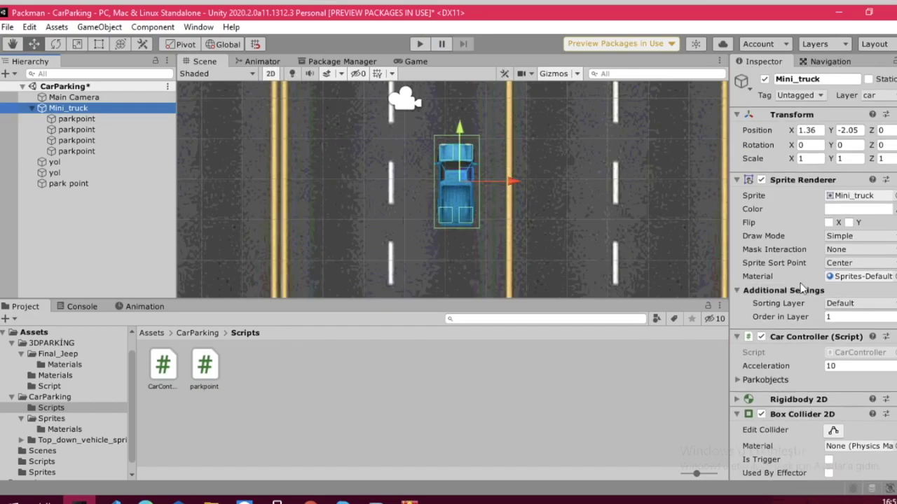
pyautogui.scroll(-1, 800, 287)
pyautogui.click(775, 356)
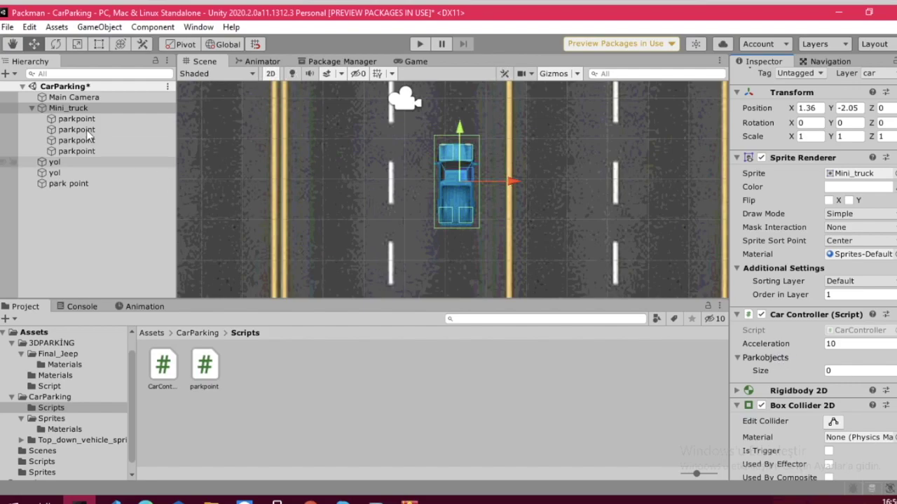
# - Drag all four parkpoint children into Parkobjects, then start Play mode to test
pyautogui.moveTo(72, 116); pyautogui.dragTo(767, 357)
pyautogui.click(64, 131)
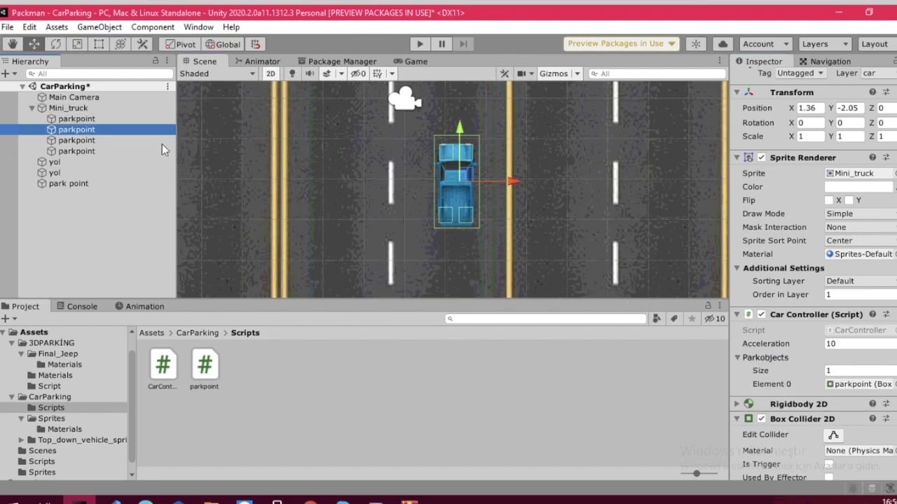
pyautogui.moveTo(139, 143); pyautogui.dragTo(770, 361)
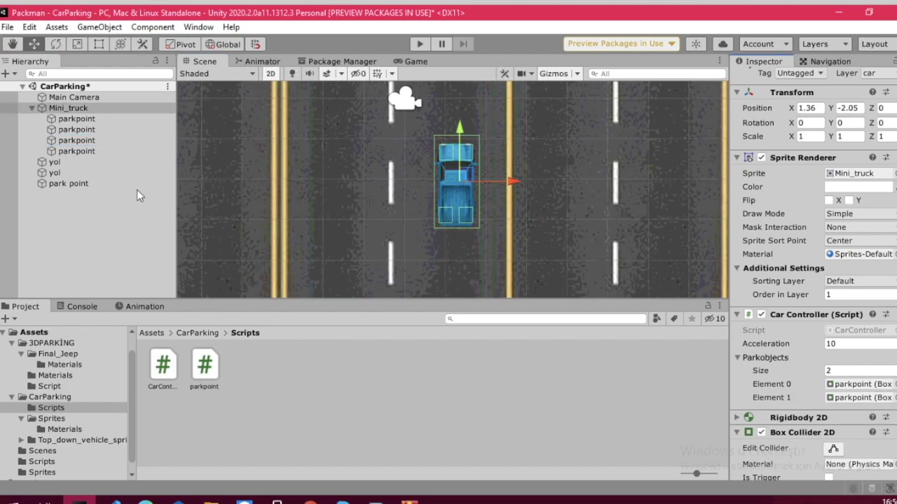
pyautogui.moveTo(140, 140); pyautogui.dragTo(790, 359)
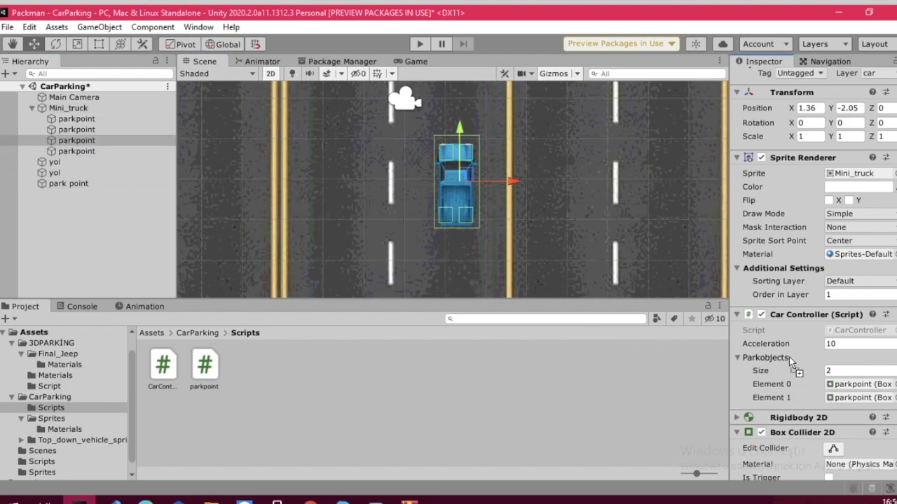
pyautogui.moveTo(70, 151)
pyautogui.mouseDown()
pyautogui.moveTo(773, 346)
pyautogui.moveTo(756, 362)
pyautogui.mouseUp()
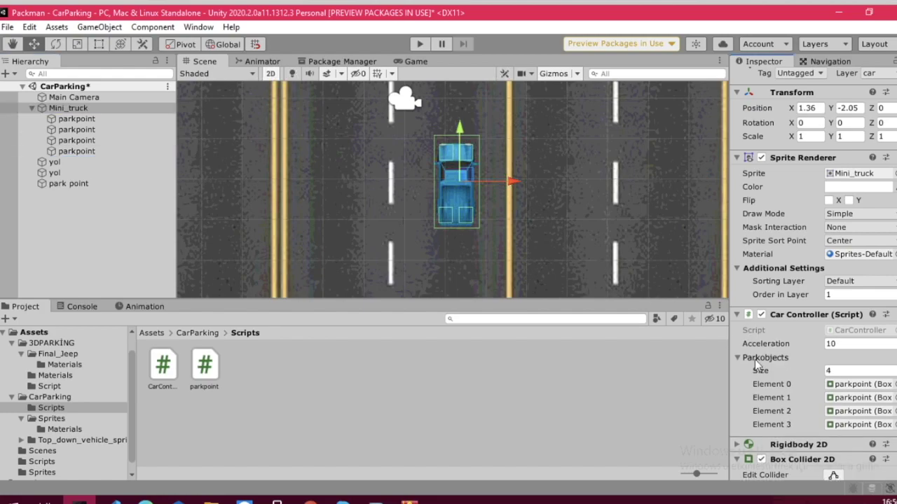
pyautogui.click(418, 45)
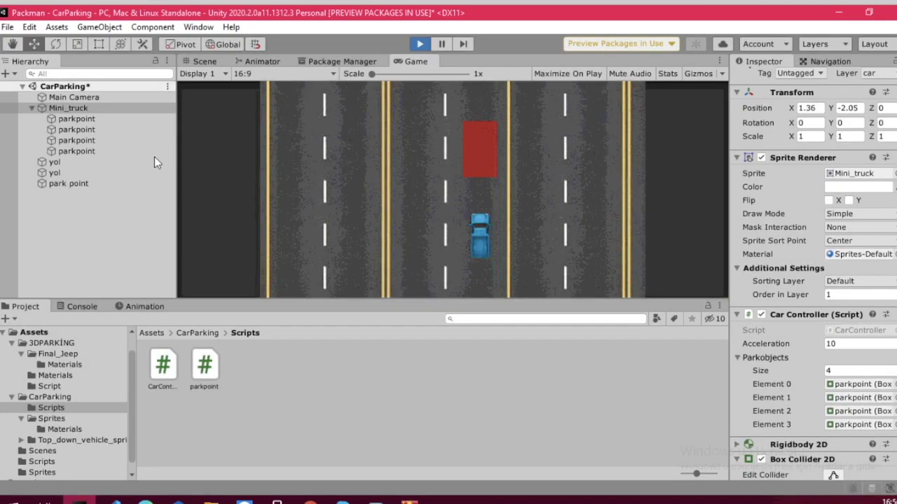
# - Stop the test run with Ctrl+P and select the park point object
pyautogui.hotkey('ctrl', 'p')
pyautogui.click(67, 183)
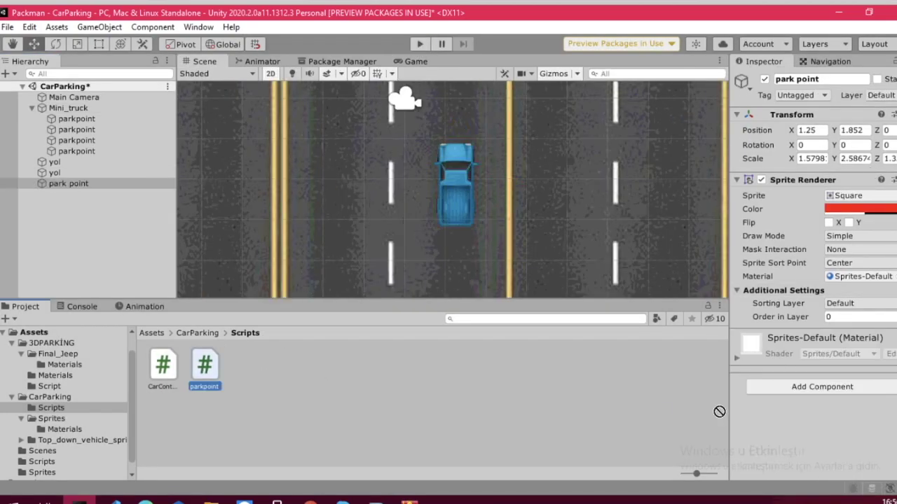
# - Attach the parkpoint script and paste the sprite's red colour into Normal and Parkcolor
pyautogui.moveTo(210, 366); pyautogui.dragTo(781, 420)
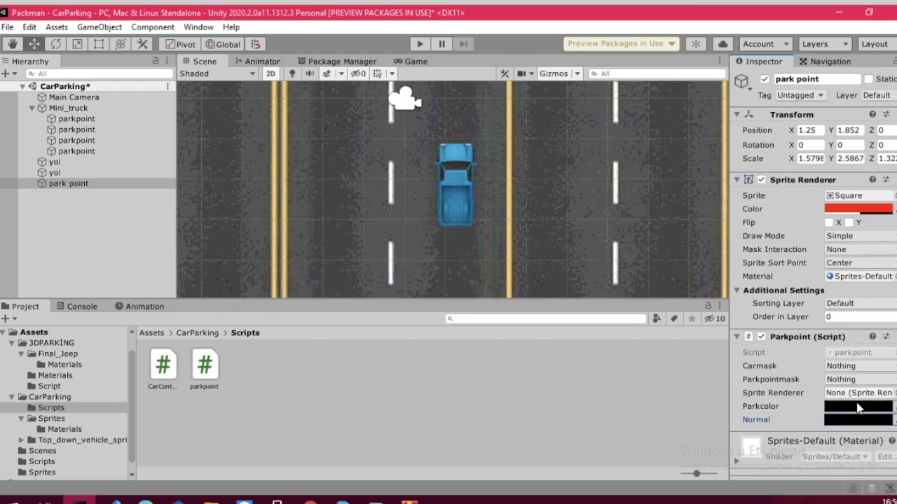
pyautogui.rightClick(868, 211)
pyautogui.click(851, 225)
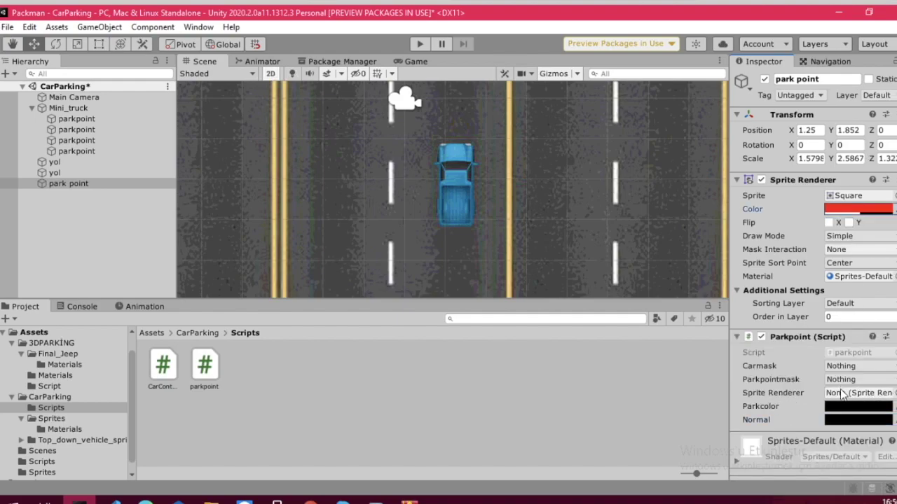
pyautogui.rightClick(852, 421)
pyautogui.click(858, 450)
pyautogui.rightClick(865, 419)
pyautogui.click(858, 436)
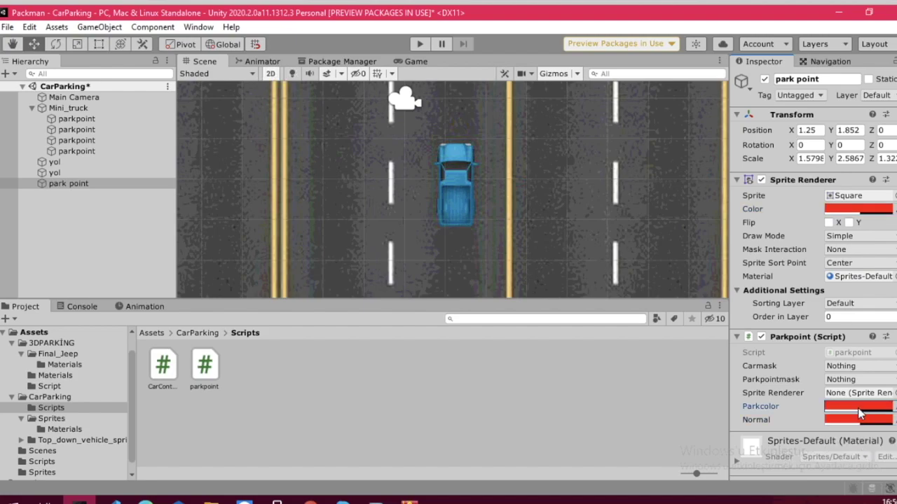
# - Change Parkcolor to bright green in the colour picker
pyautogui.click(860, 408)
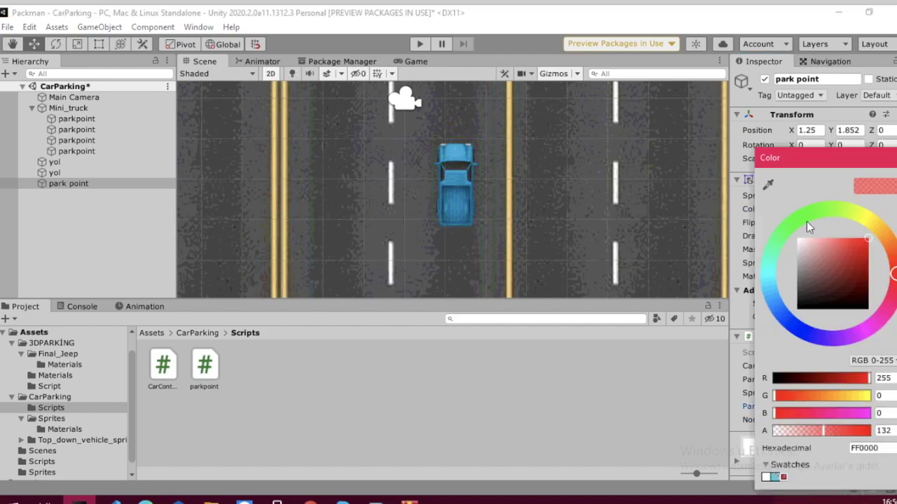
pyautogui.moveTo(802, 219); pyautogui.dragTo(797, 221)
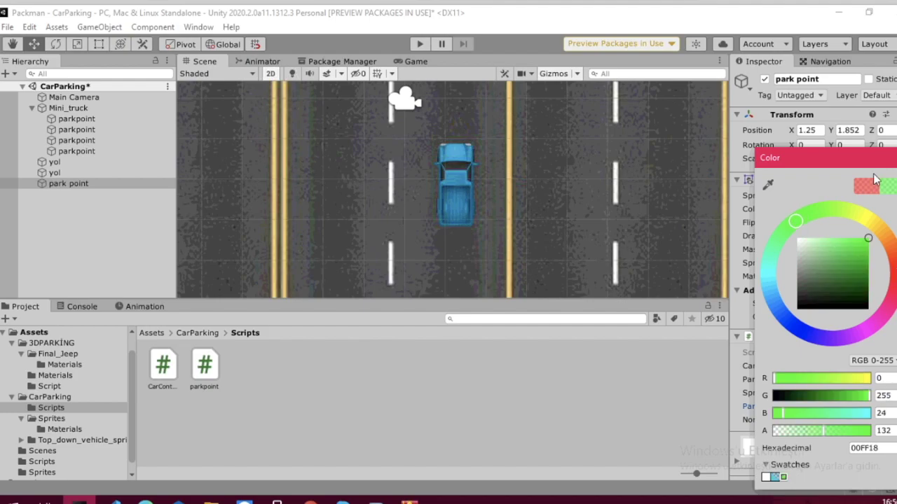
pyautogui.press('Escape')
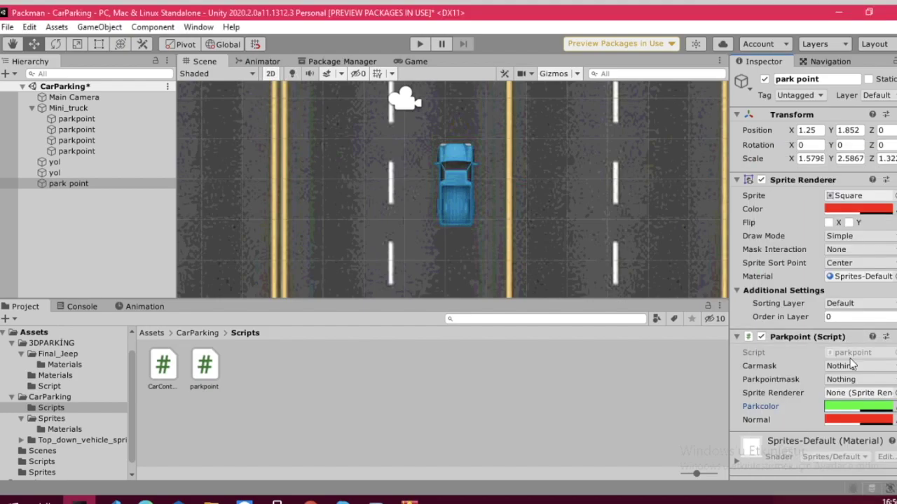
# - Set Carmask to car, Parkpointmask to parkpoint, assign the Sprite Renderer, and press Play
pyautogui.click(850, 366)
pyautogui.click(848, 359)
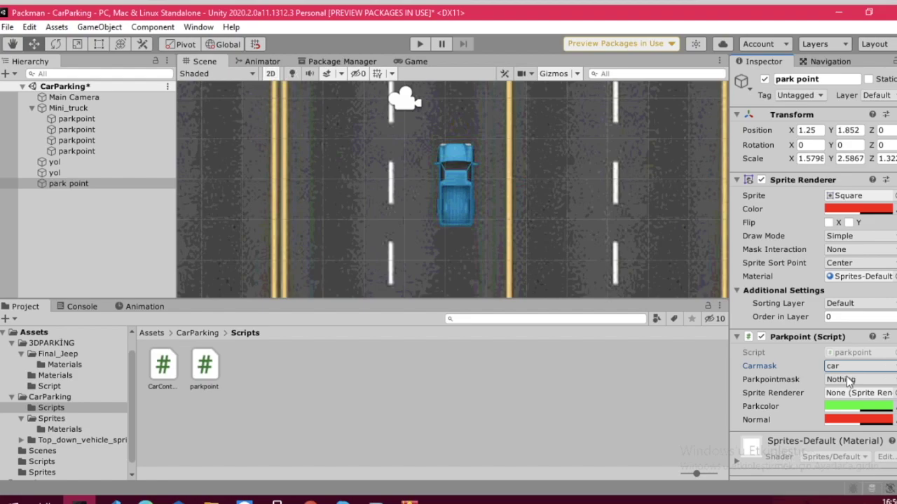
pyautogui.click(847, 379)
pyautogui.click(845, 376)
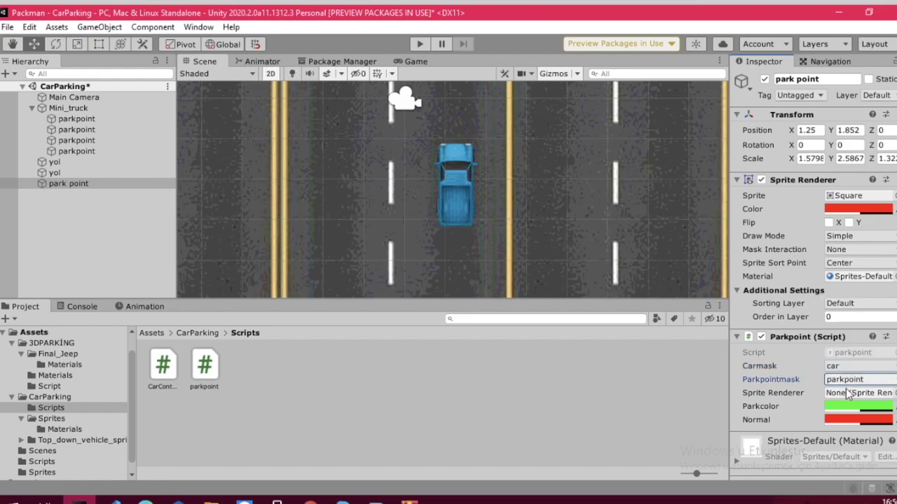
pyautogui.moveTo(799, 180); pyautogui.dragTo(858, 393)
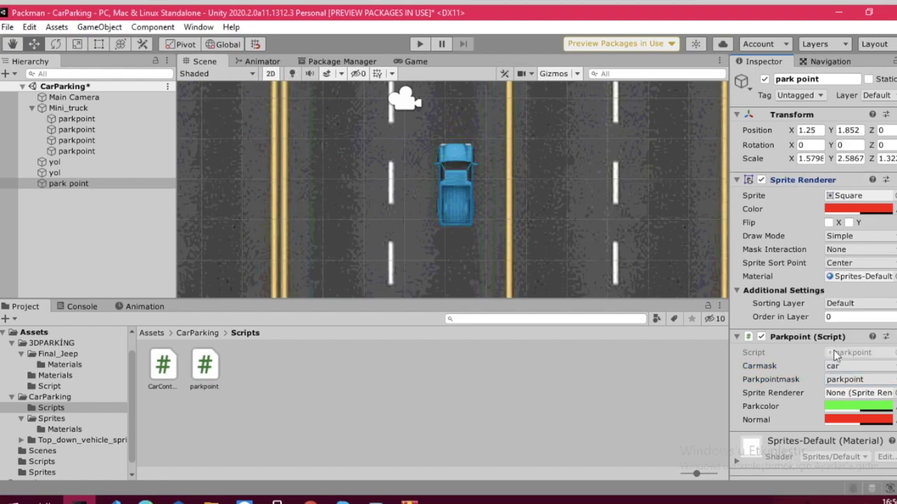
pyautogui.click(411, 43)
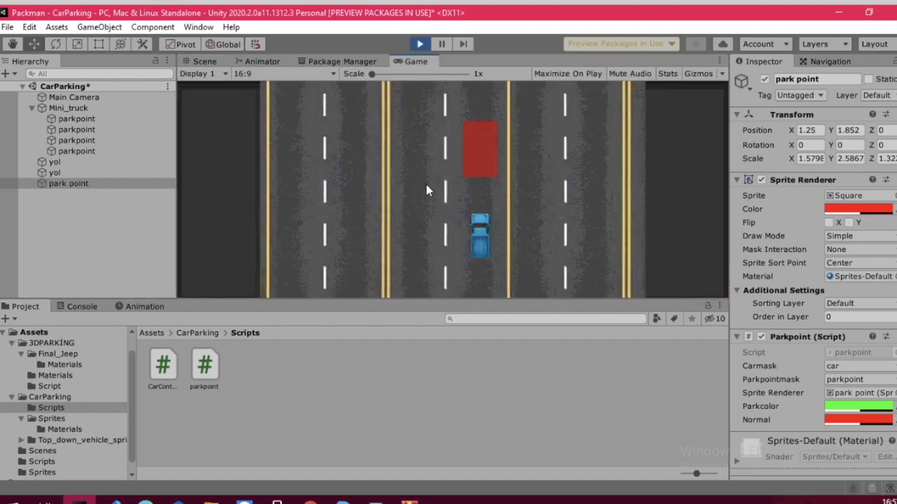
# - Drive the truck onto and off the park point with the arrow keys, confirming it turns green only when parked
pyautogui.press('Up')
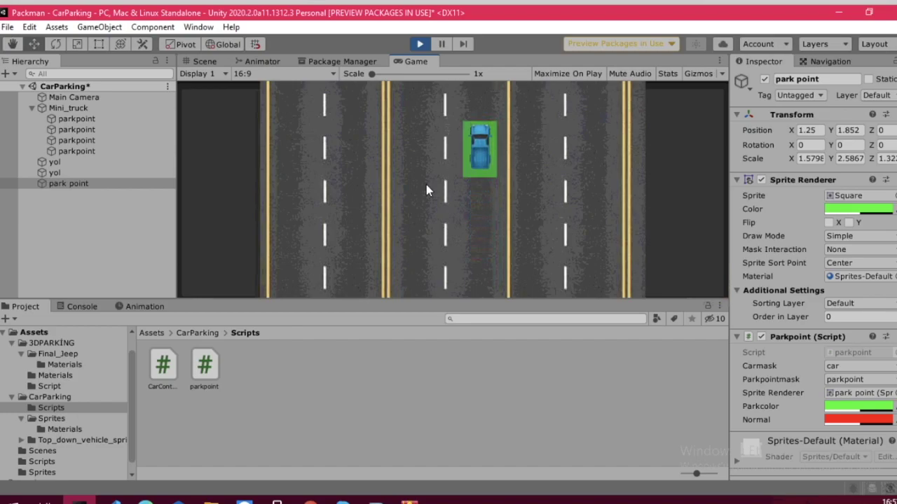
pyautogui.press('Down')
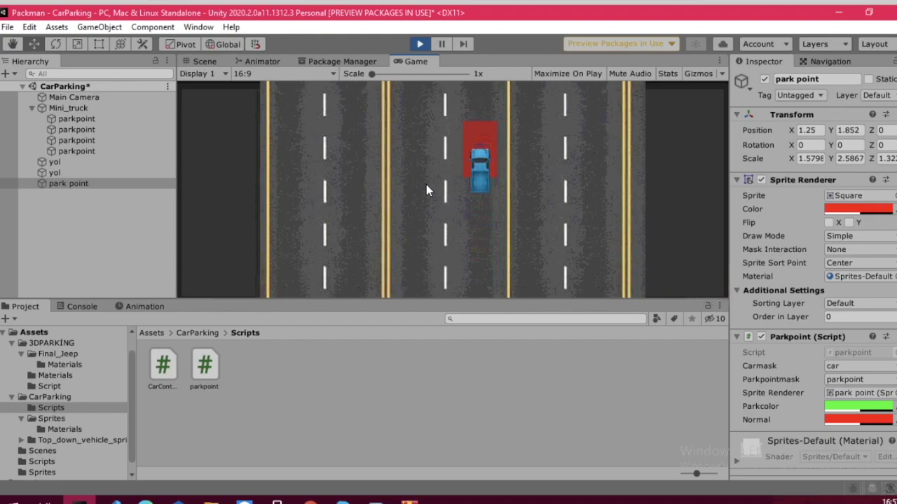
pyautogui.press('Up')
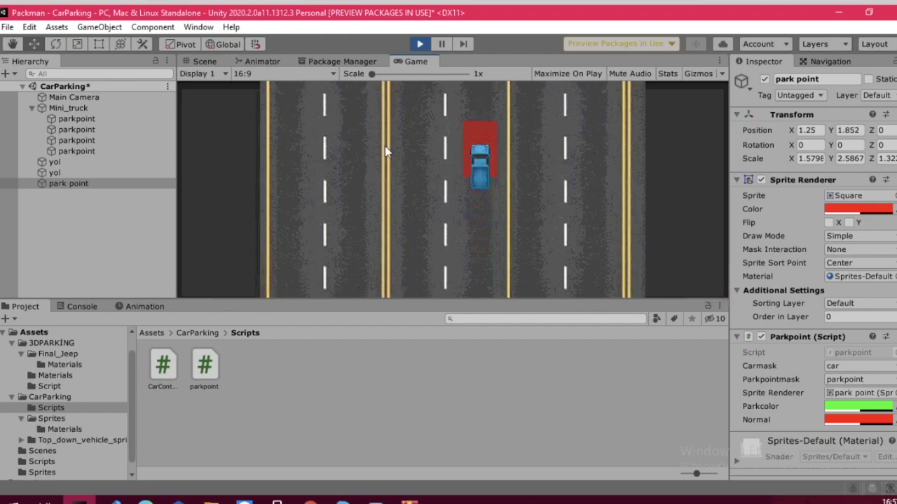
pyautogui.press('Down')
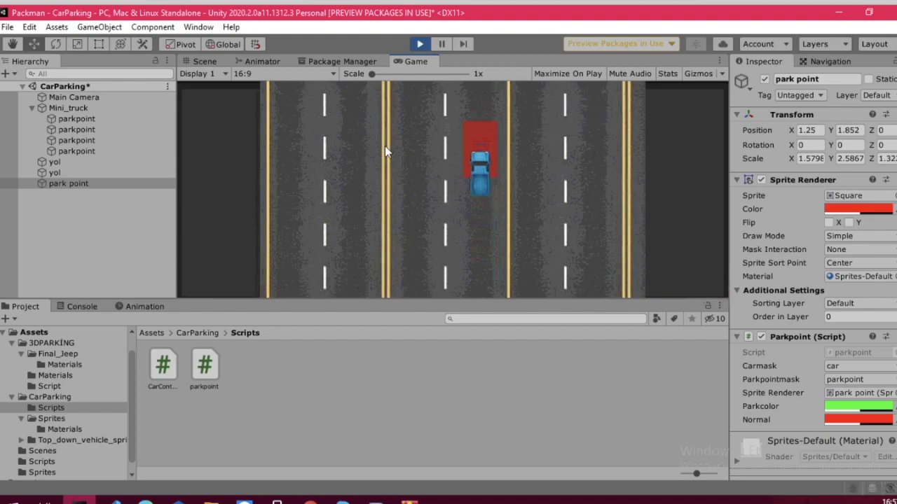
pyautogui.press('Up')
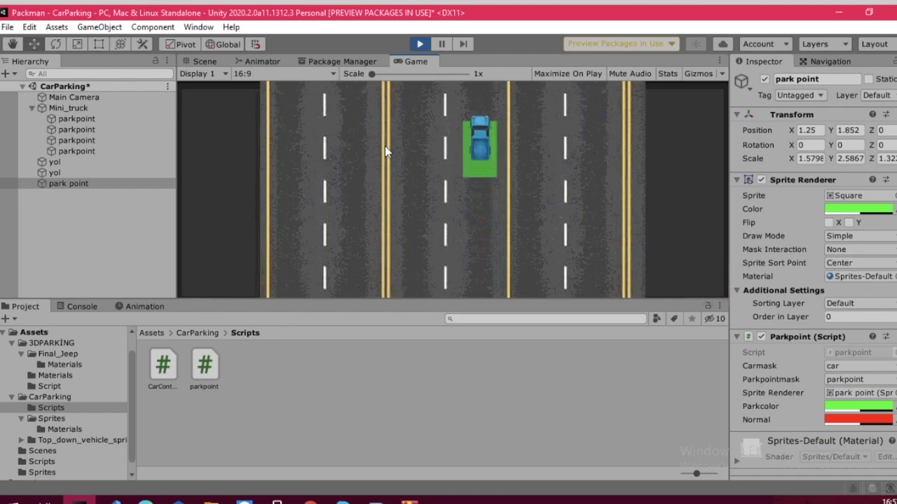
pyautogui.click(206, 60)
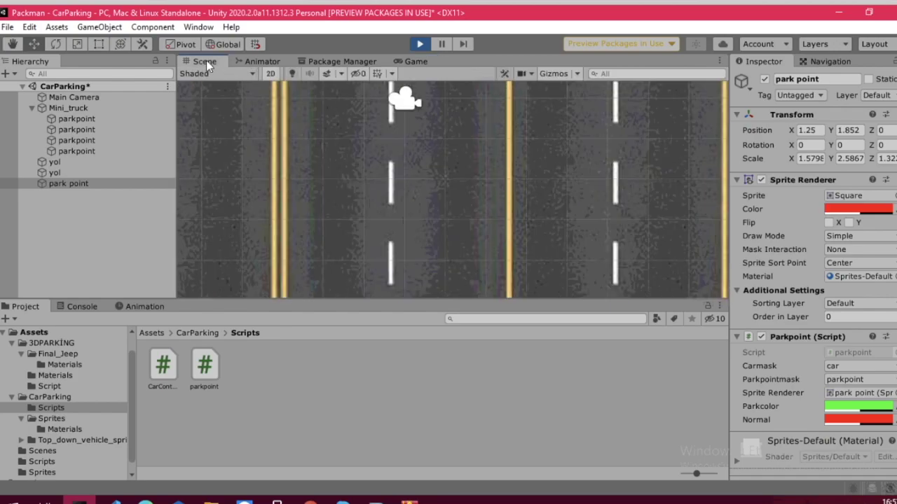
# - Stop the game, select Mini_truck with the park point in view, and restart Play
pyautogui.click(420, 44)
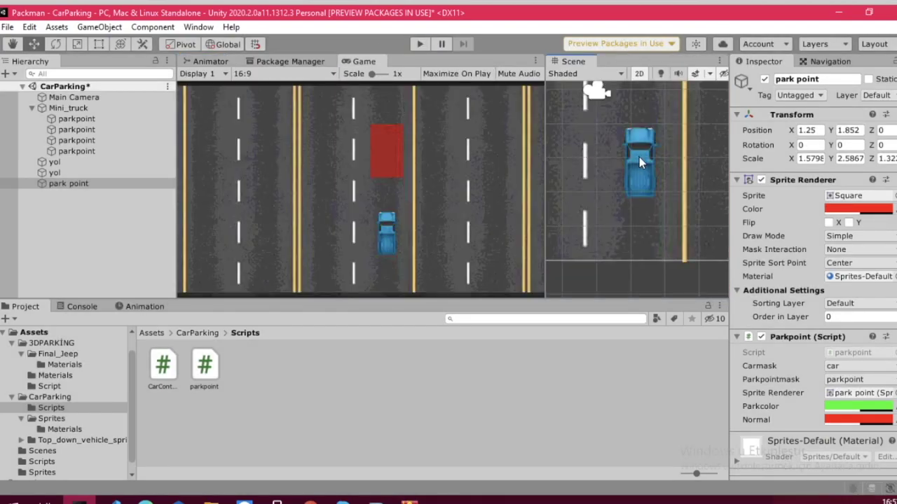
pyautogui.click(639, 157)
pyautogui.moveTo(589, 149); pyautogui.dragTo(591, 251, button='middle')
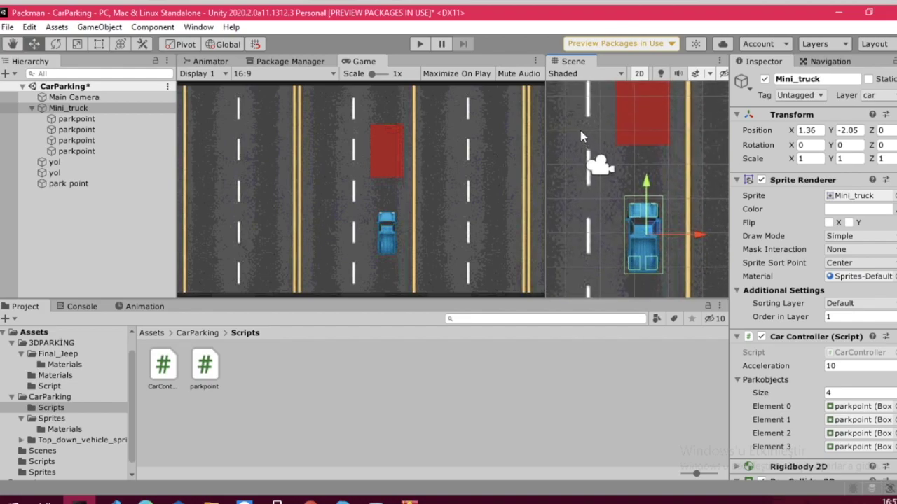
pyautogui.click(418, 44)
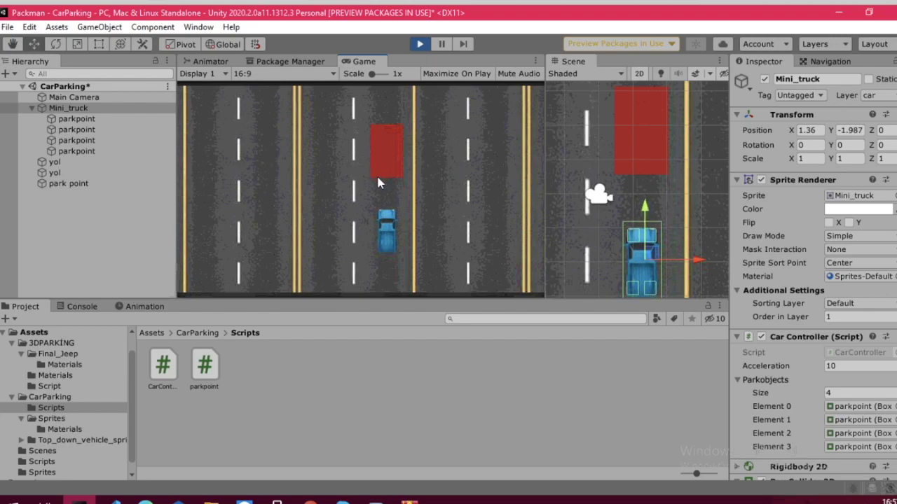
# - Drive the truck forward through the park point, turning it green inside and red once past
pyautogui.press('Up')
pyautogui.press('Down')
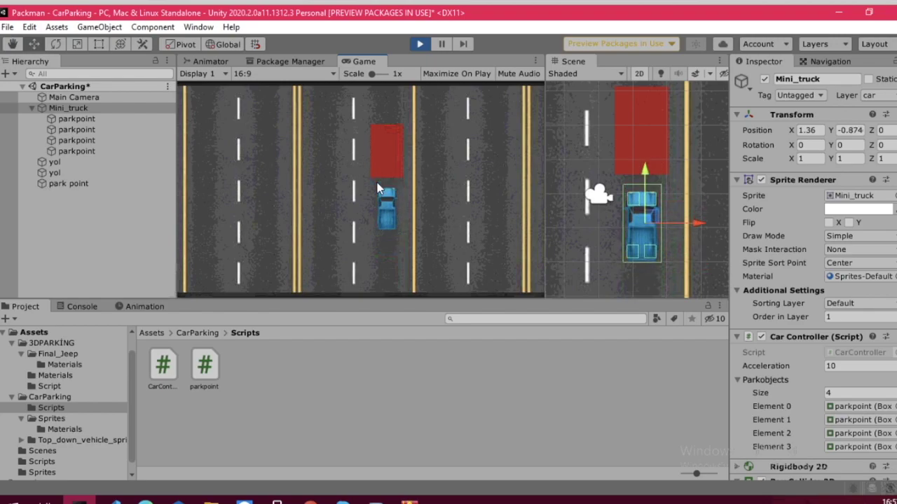
pyautogui.press('Up')
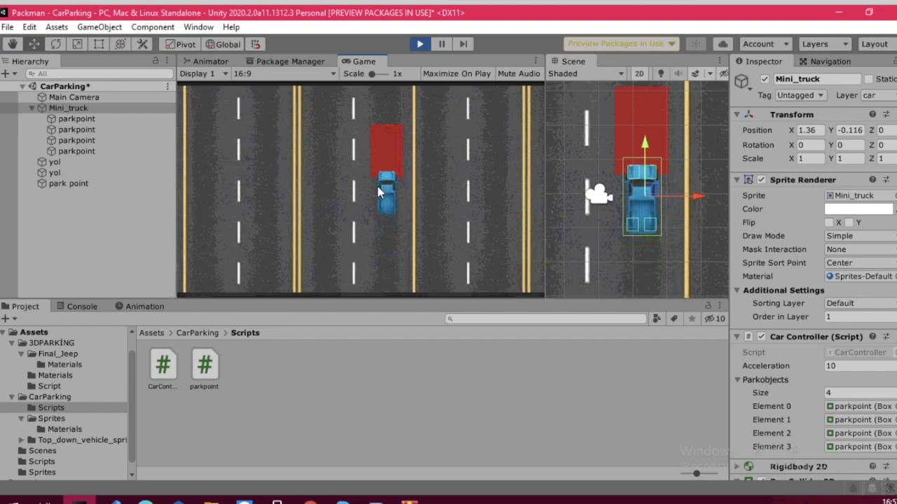
pyautogui.press('Up')
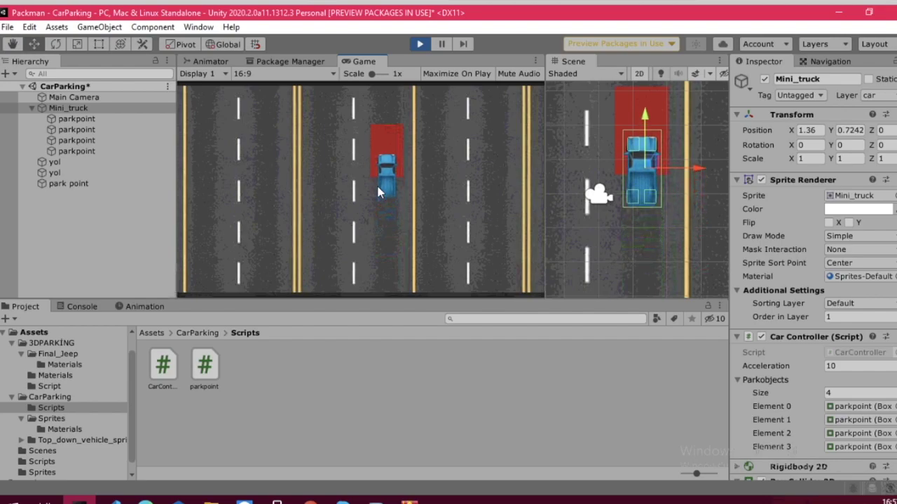
pyautogui.press('Up')
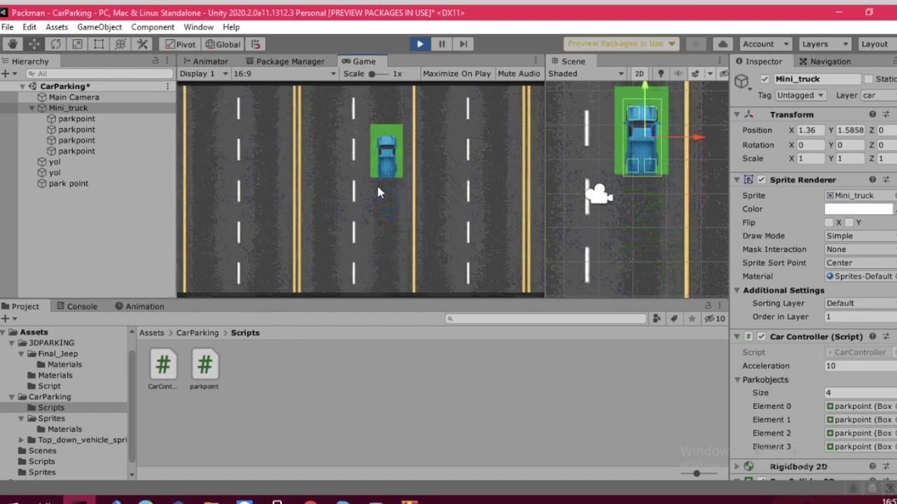
pyautogui.press('Up')
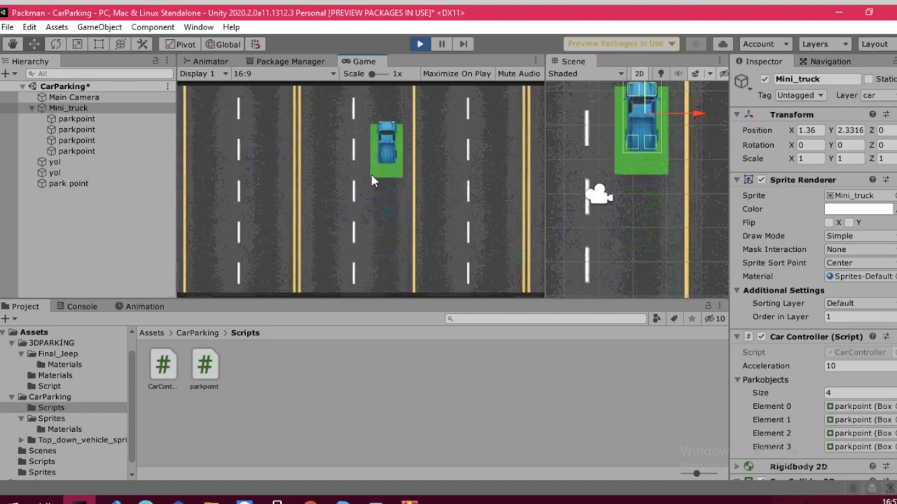
pyautogui.press('Up')
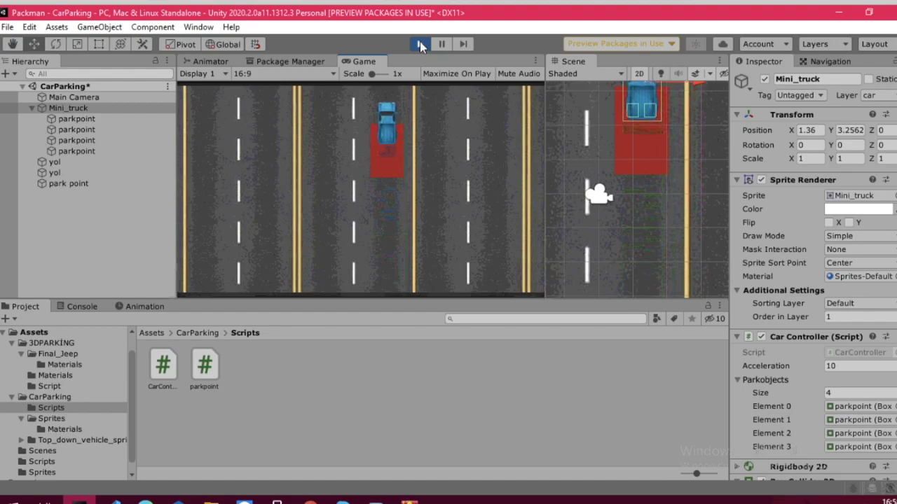
pyautogui.press('Up')
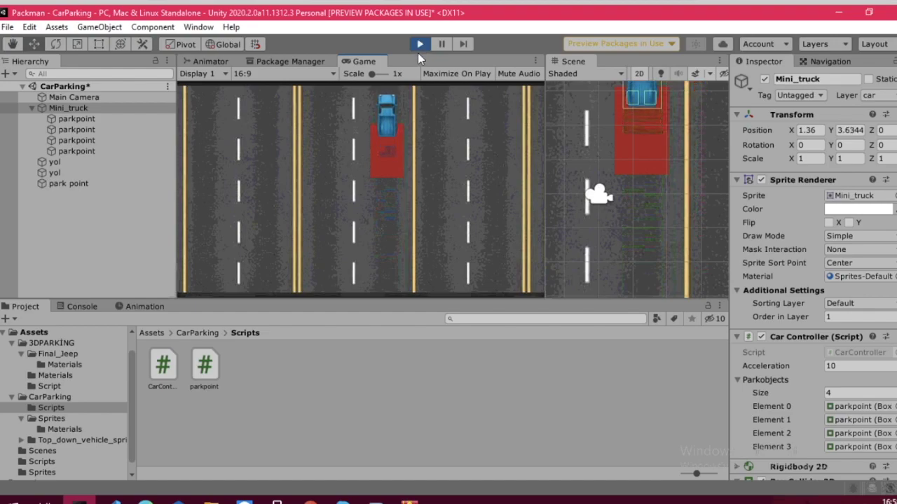
pyautogui.press('Up')
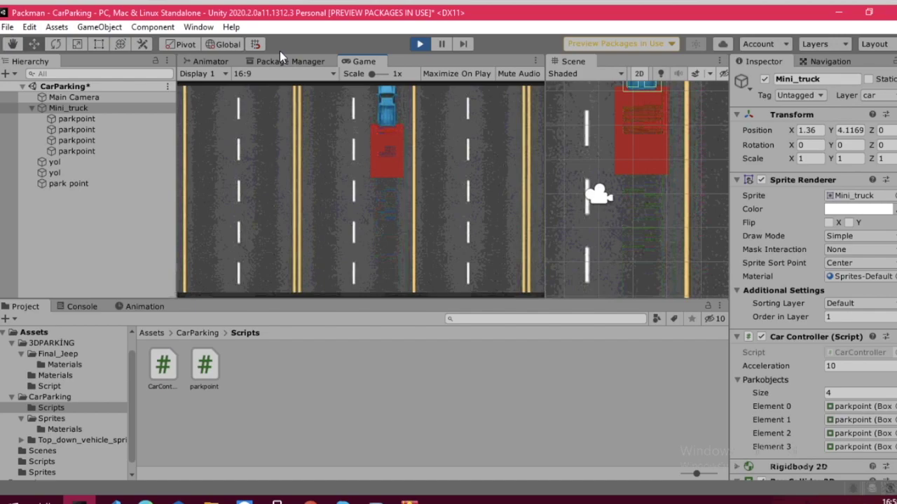